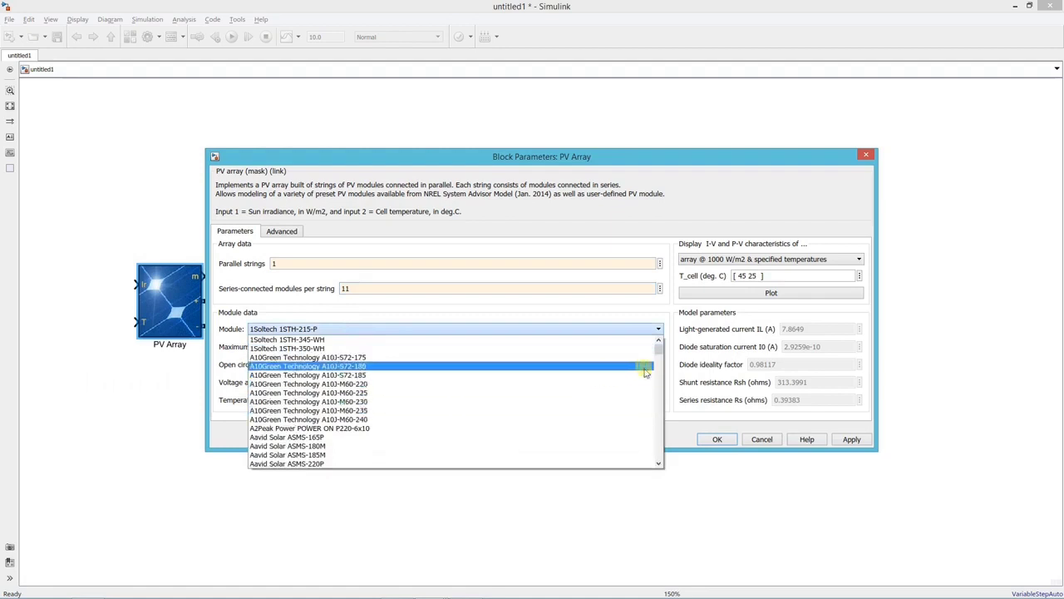
Set the PV Array module to Zytech Engineering Technology ZT190S and apply it.
left_click_drag(656, 358, 657, 458)
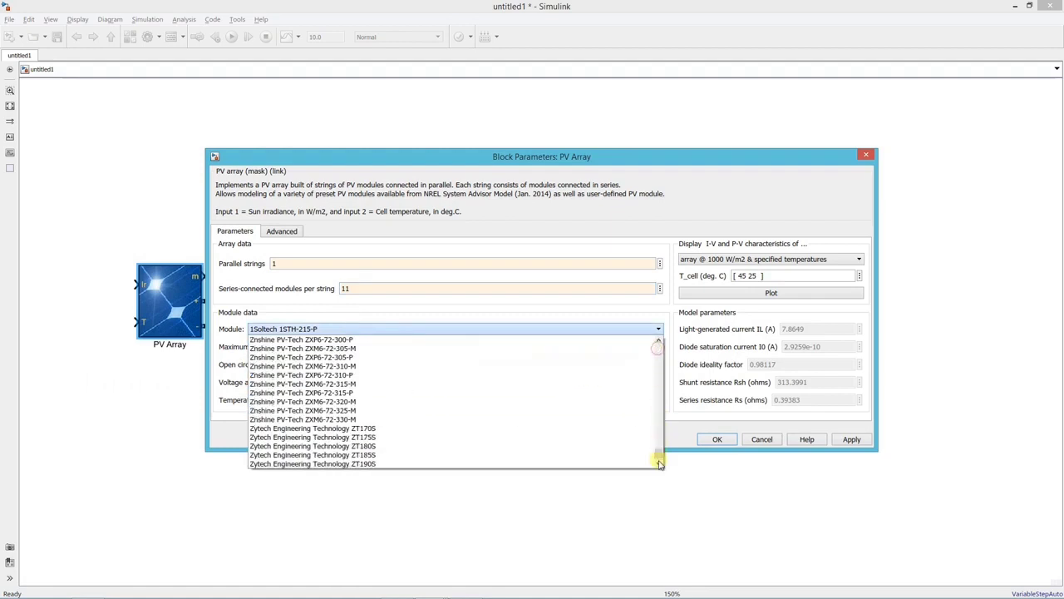
left_click(536, 466)
left_click(849, 439)
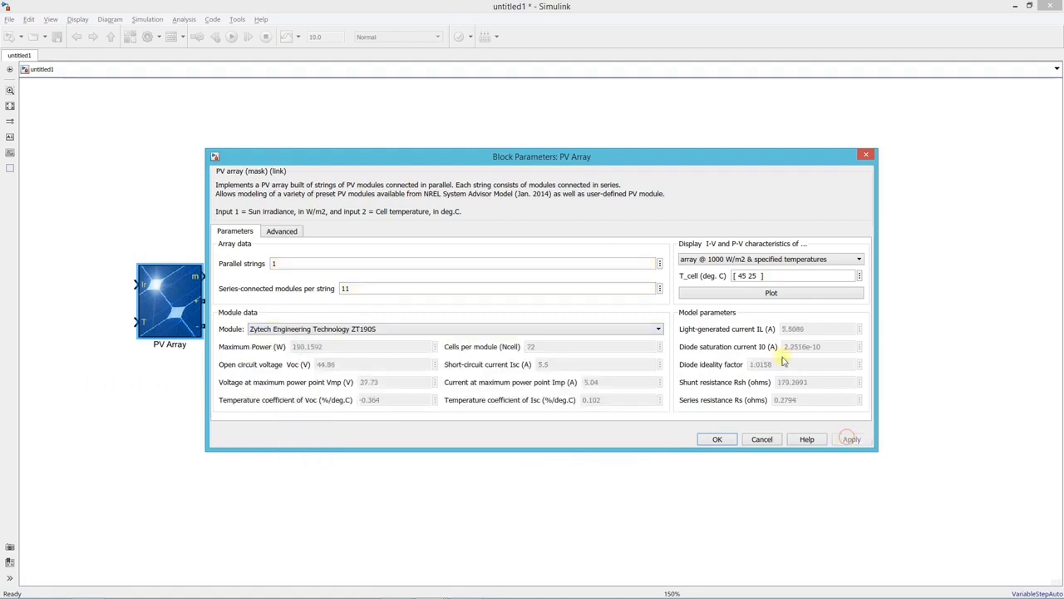
Plot the array's I-V and P-V characteristics at 25 deg.C for irradiances of 1000, 500 and 100 W/m2 and maximize the figure.
left_click(775, 260)
left_click(773, 278)
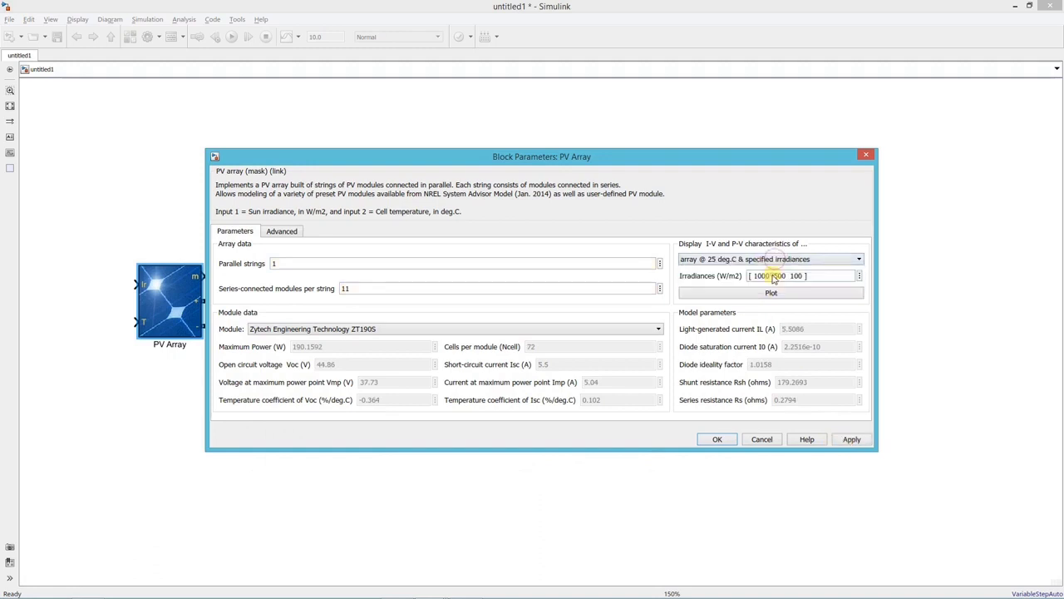
left_click(783, 293)
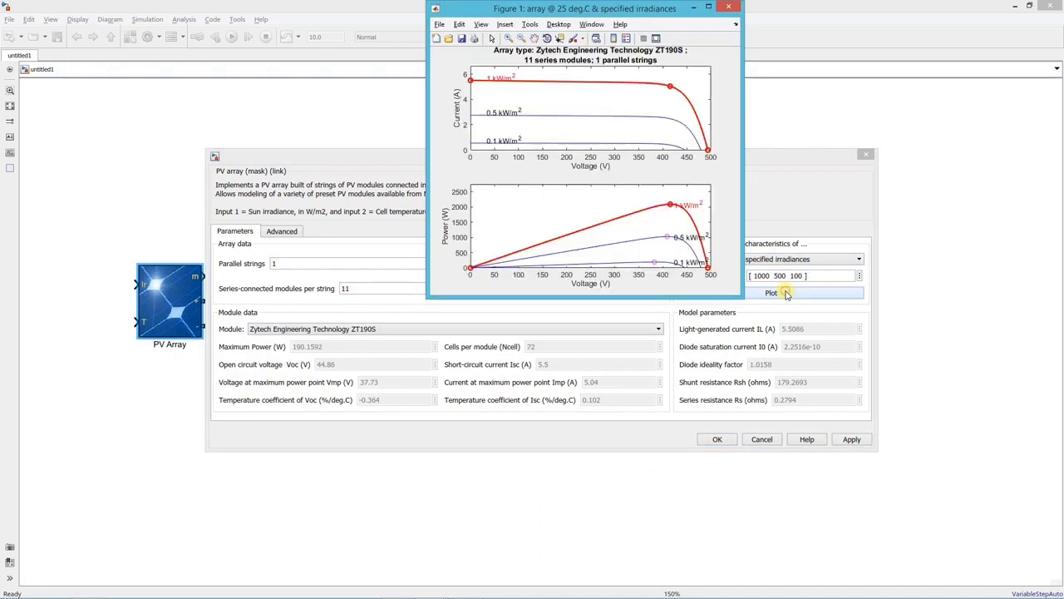
double_click(705, 10)
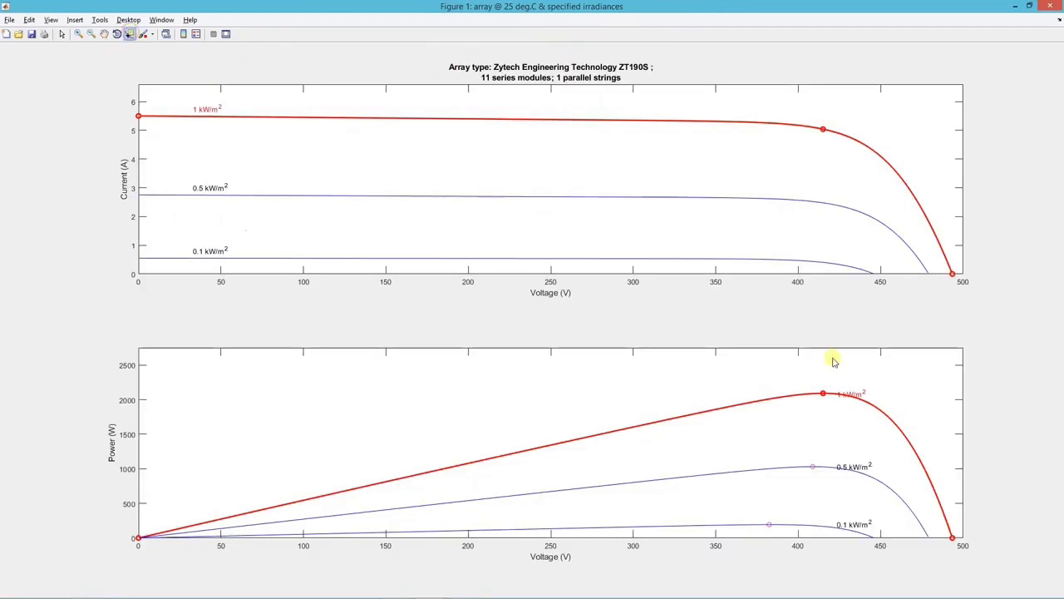
Read the three power curves' maximum power points and the 1 kW/m2 open-circuit voltage, closing the figure and the PV Array parameters when done.
left_click(823, 392)
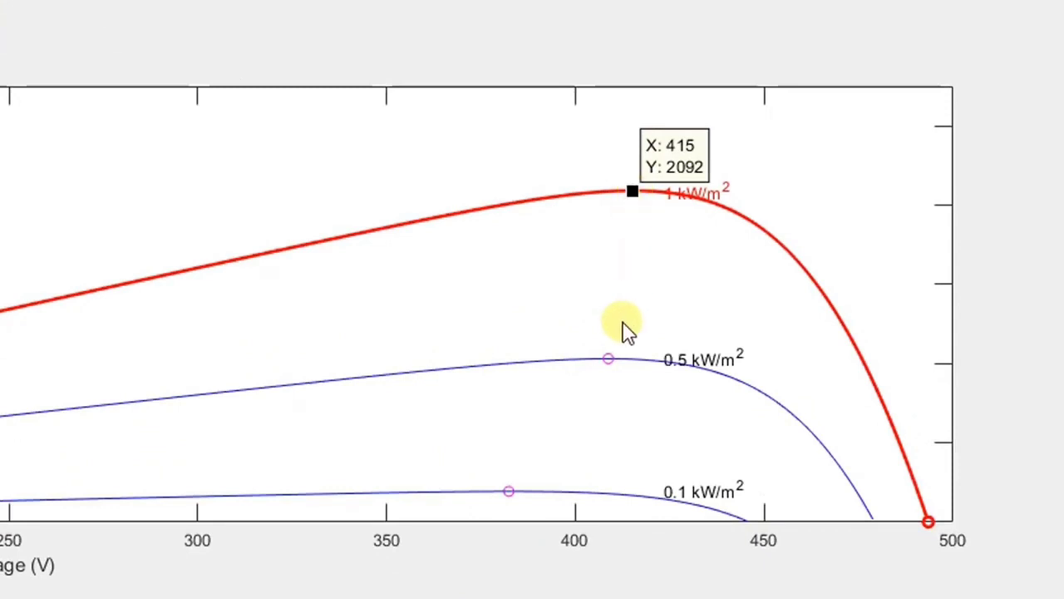
left_click(608, 355)
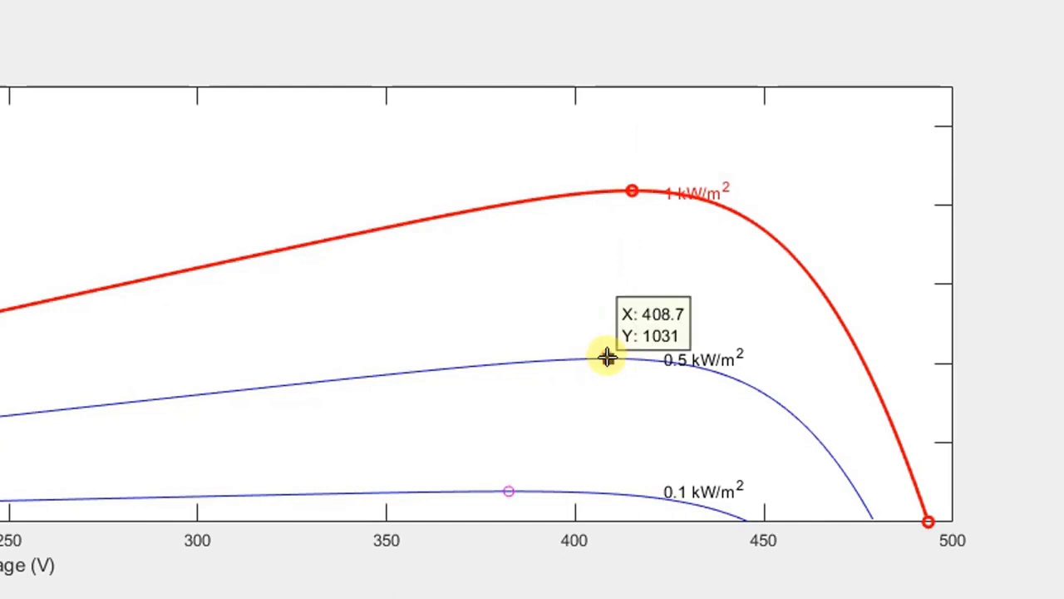
left_click(508, 491)
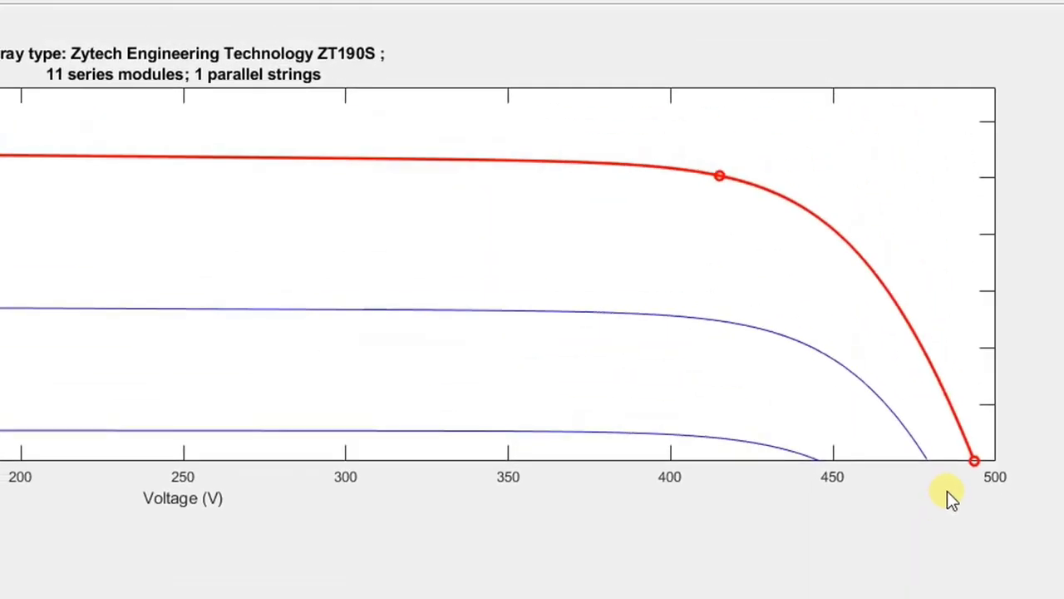
left_click(976, 459)
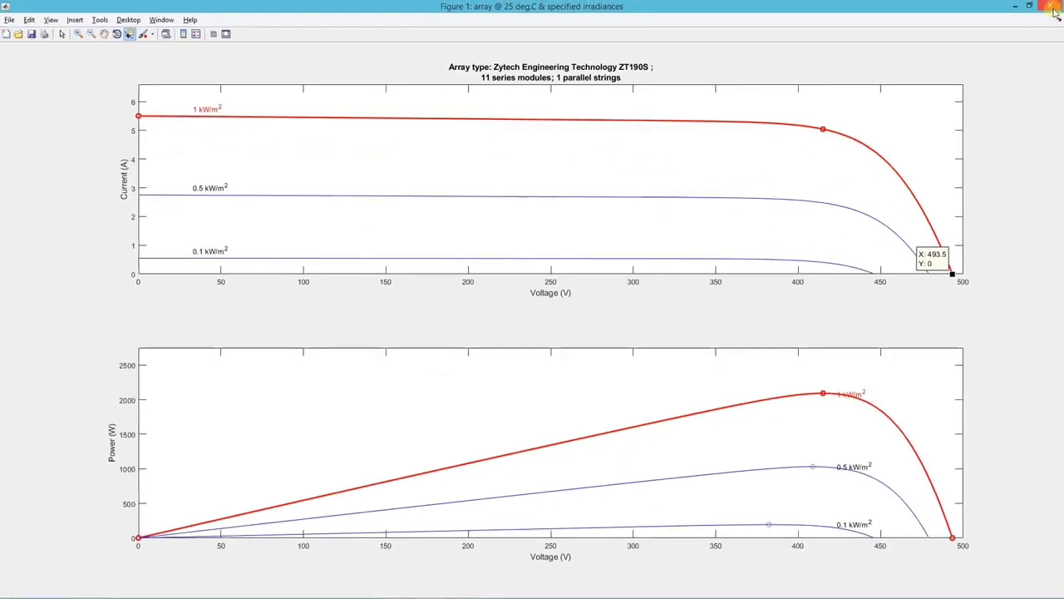
left_click(1053, 8)
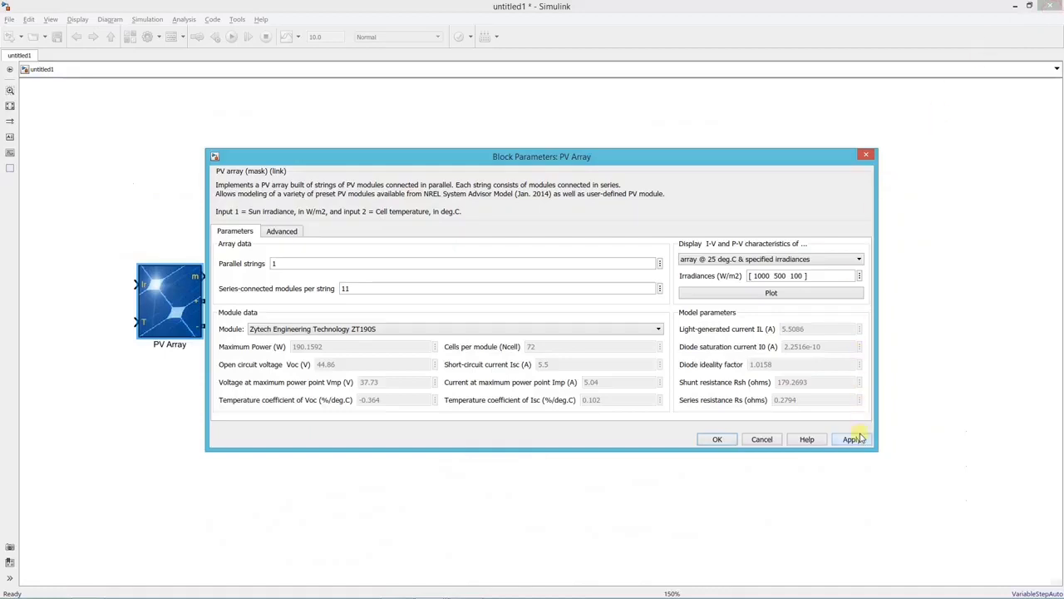
left_click(720, 440)
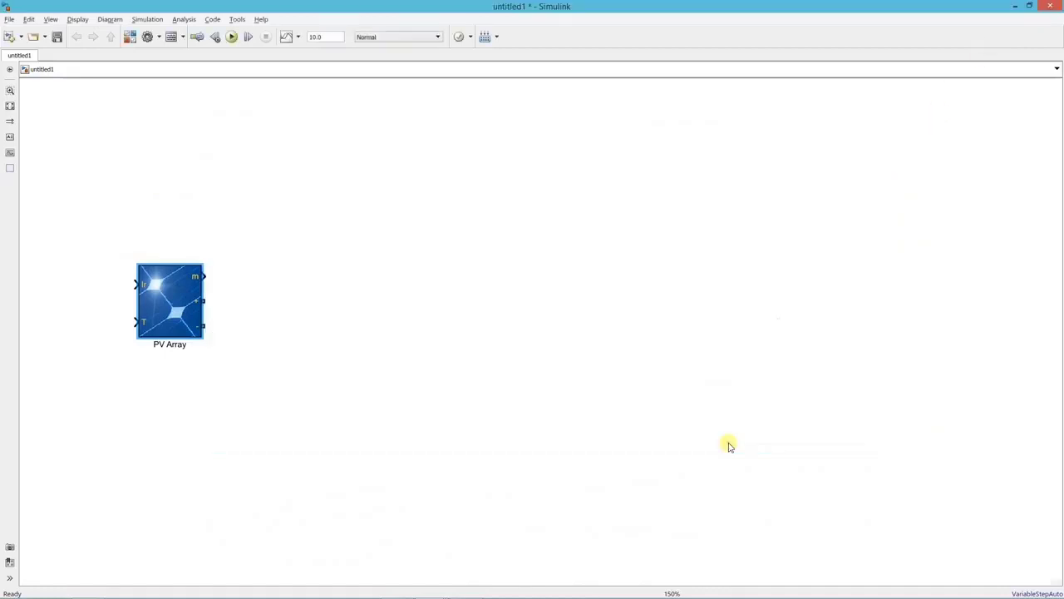
Enable breaking the algebraic loop in the PV Array's internal model and accept the parameters.
double_click(166, 281)
left_click(281, 231)
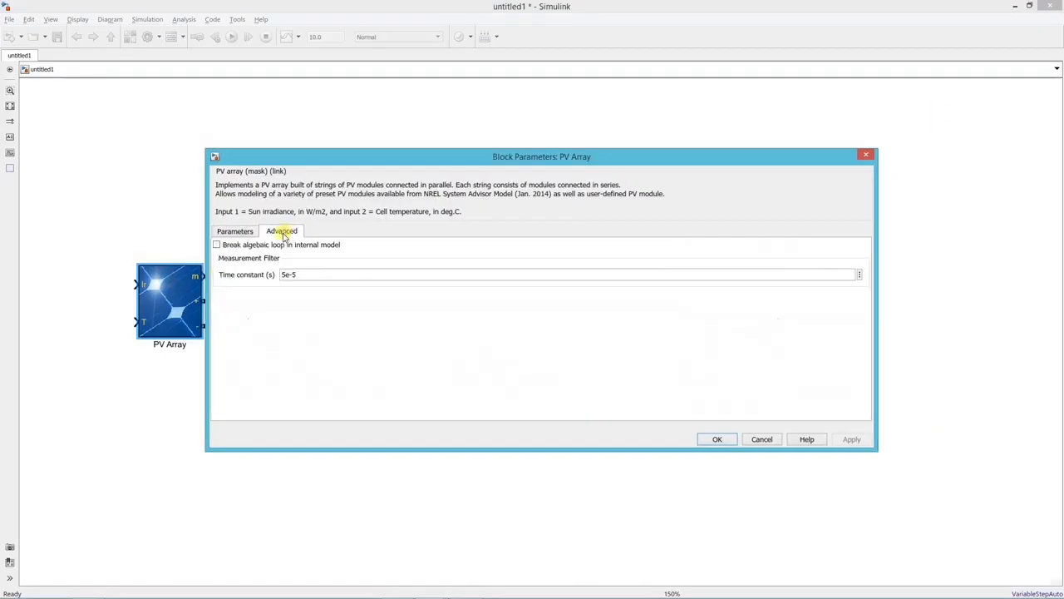
left_click(261, 244)
left_click(849, 439)
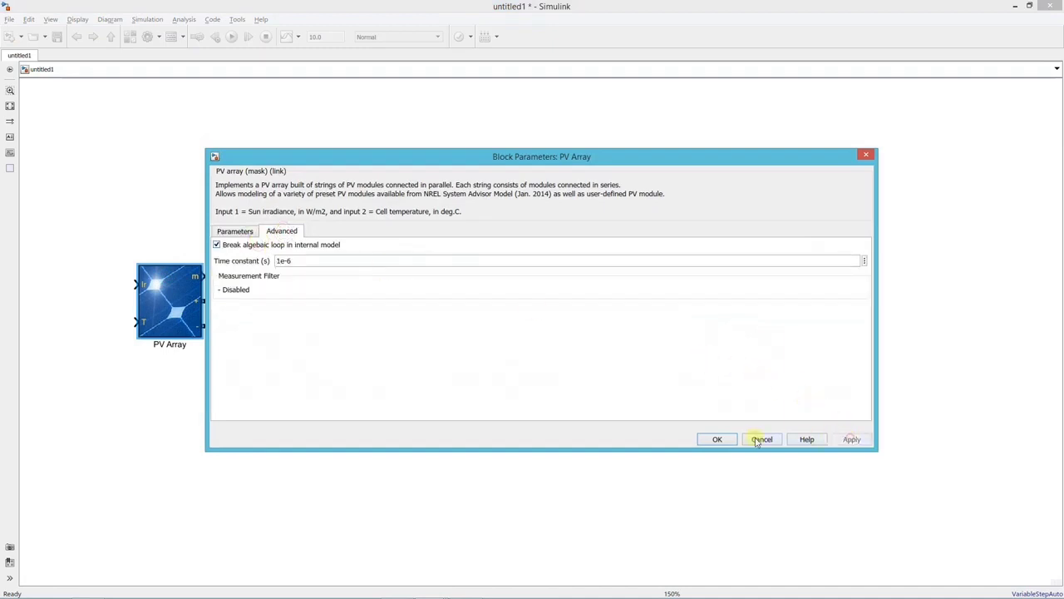
left_click(729, 440)
Add a Constant block with value 1000 and connect it to the PV Array's irradiance input.
double_click(291, 348)
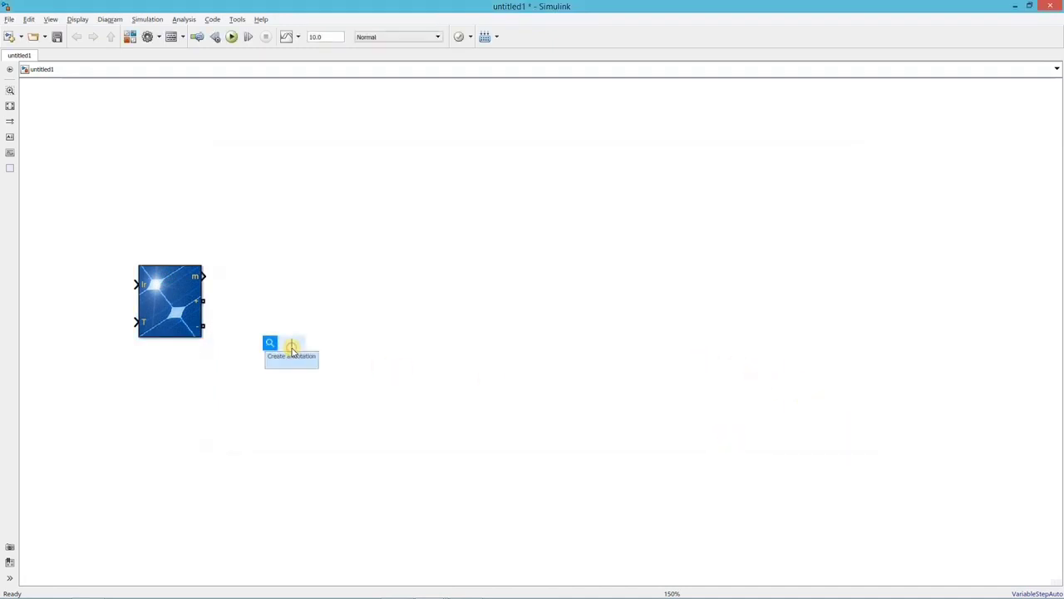
type("constant")
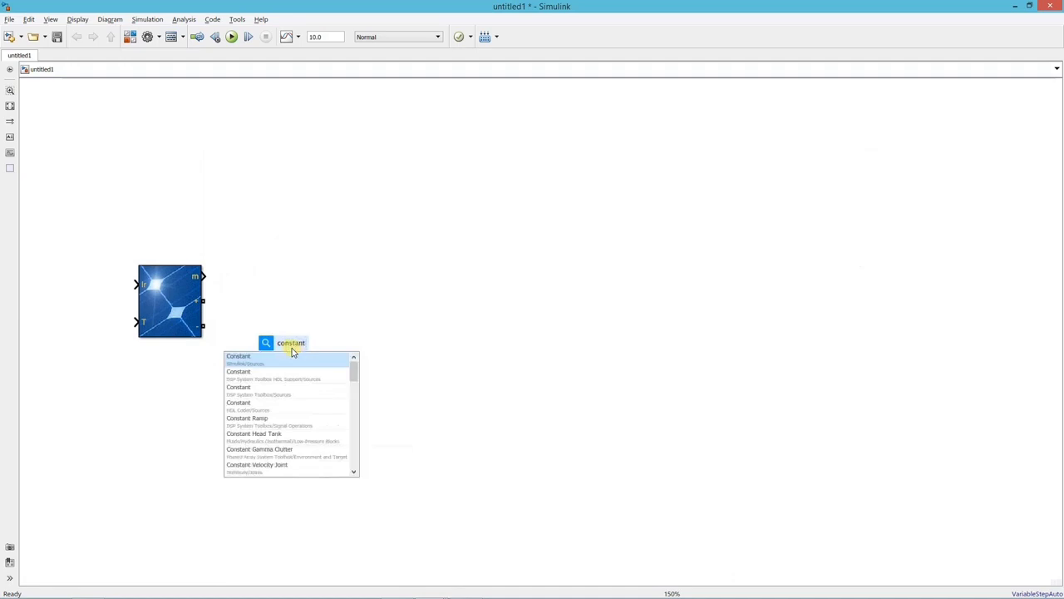
left_click(291, 355)
left_click_drag(291, 353, 98, 287)
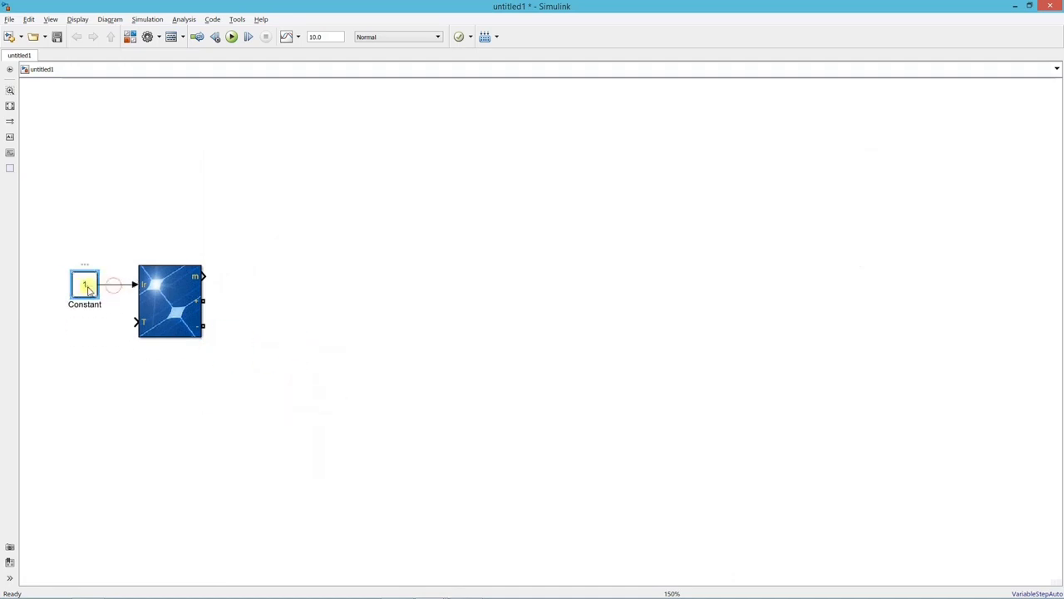
double_click(88, 289)
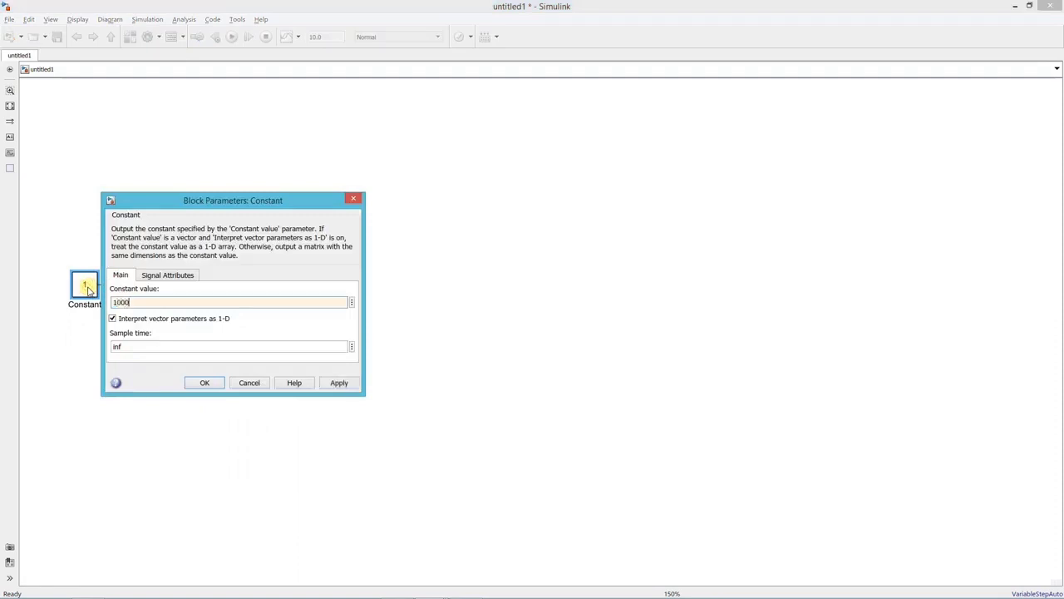
left_click(204, 384)
Duplicate the Constant block onto the PV Array's temperature input and set the copy's value to 25.
left_click_drag(88, 287, 88, 324)
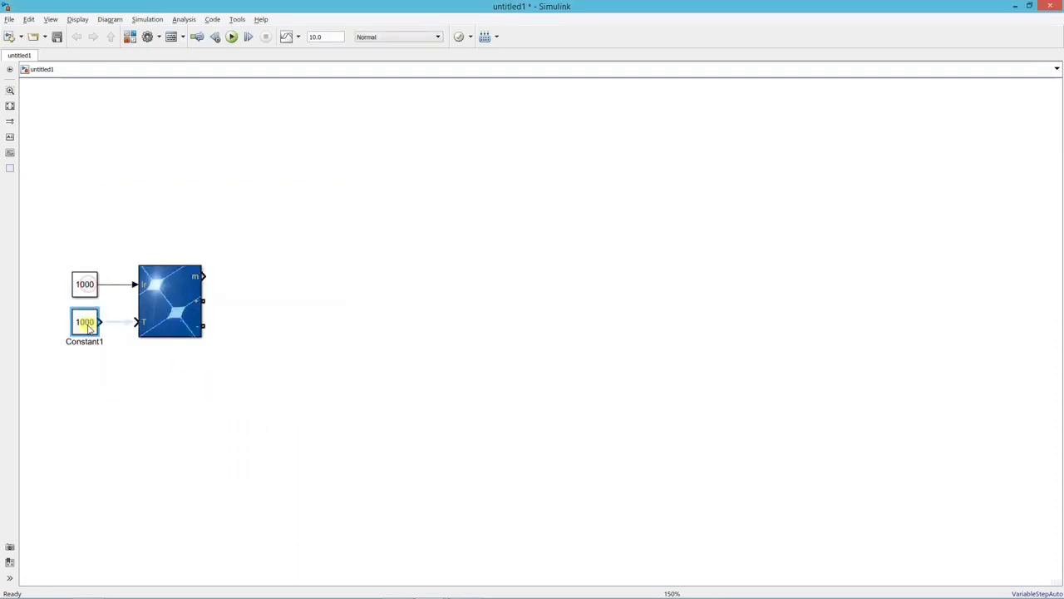
double_click(84, 323)
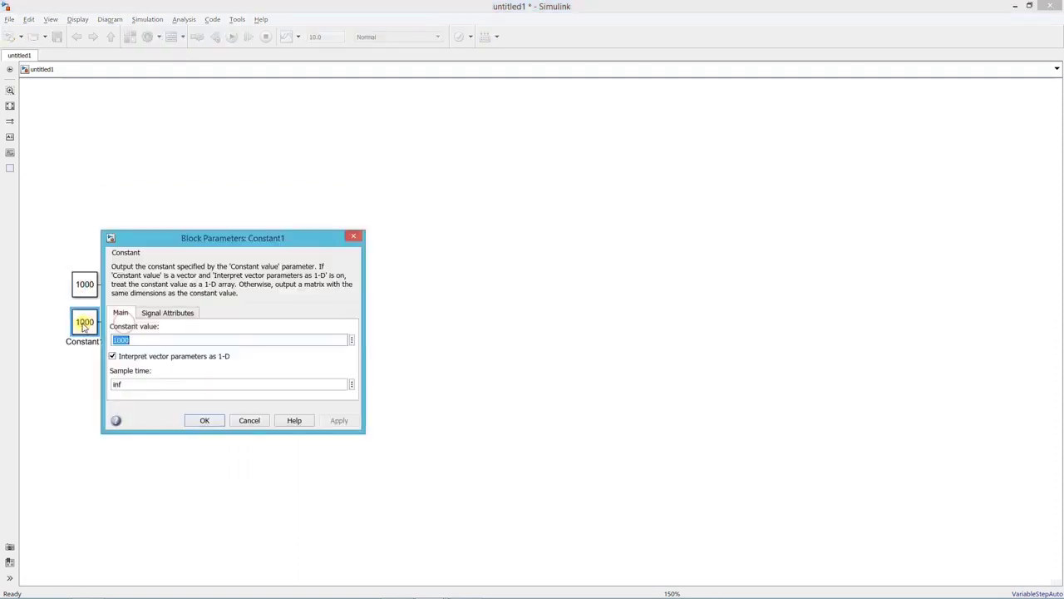
type("25")
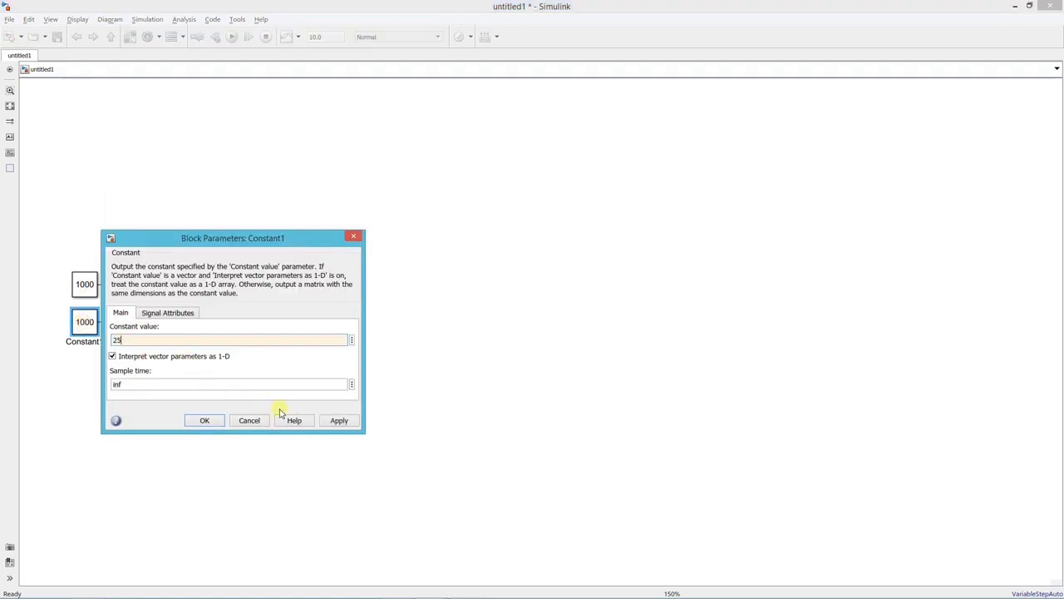
left_click(204, 419)
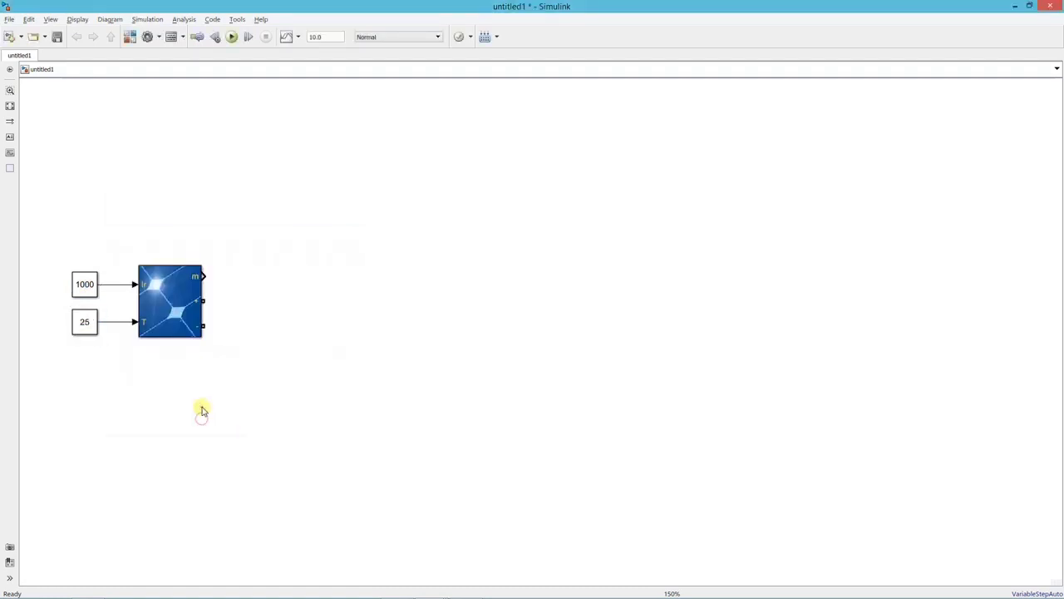
Add a Series RLC Branch block beside the PV Array and set its branch type to C.
double_click(309, 316)
type("series rlc bra")
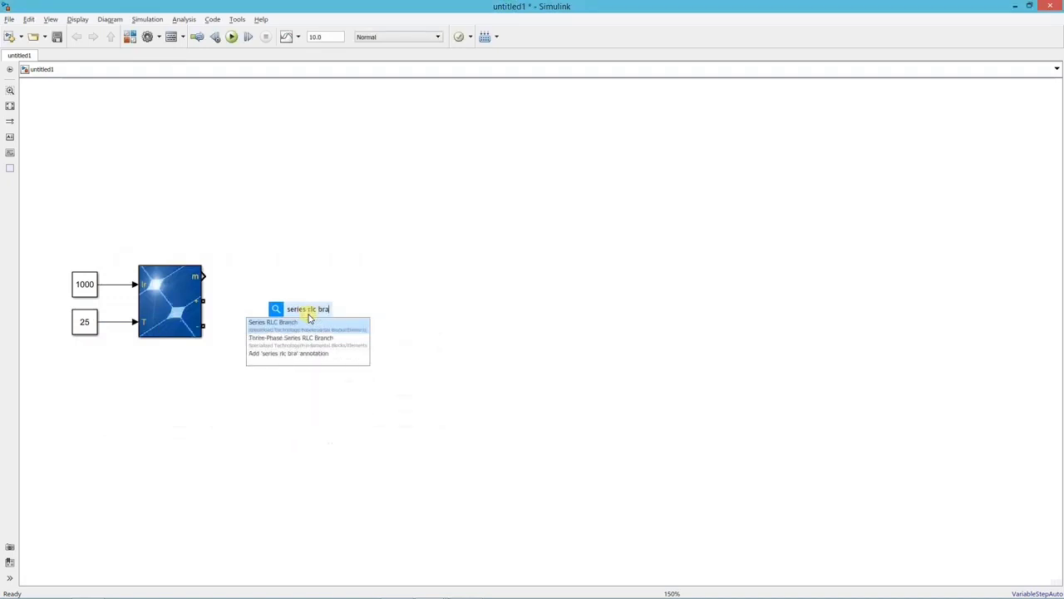
key("Return")
double_click(304, 315)
left_click(441, 267)
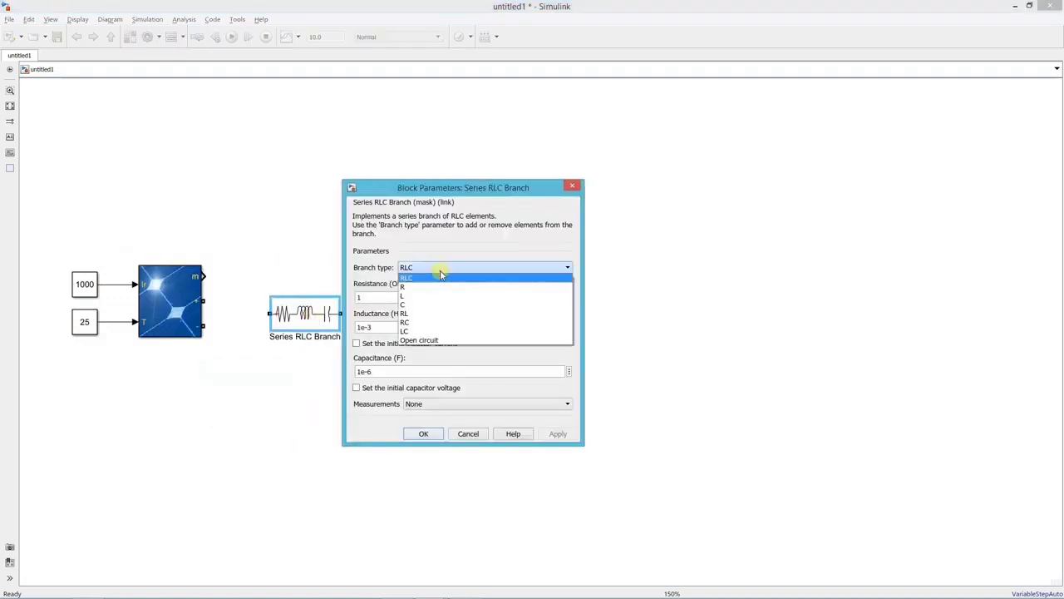
left_click(429, 304)
Set the branch's capacitance to 600e-6 F and its initial capacitor voltage to 493.5 V.
double_click(428, 298)
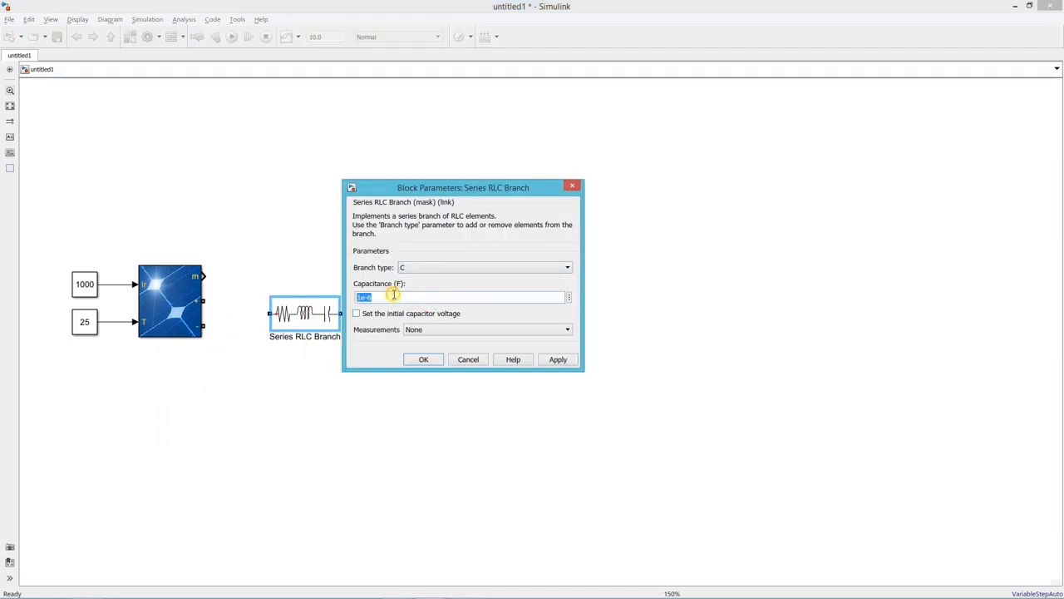
type("600")
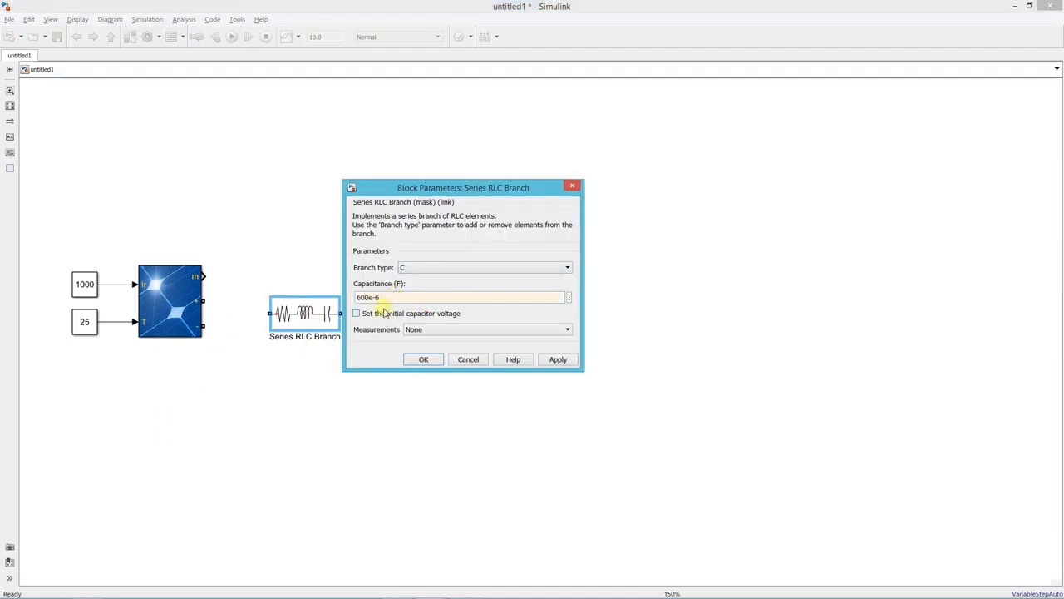
left_click(385, 312)
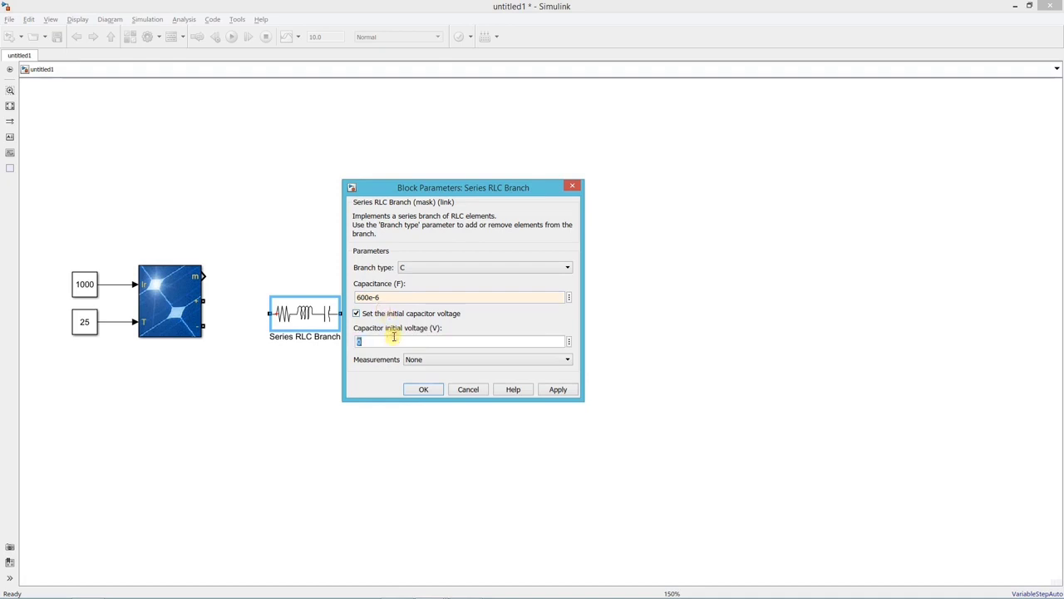
type("493.5")
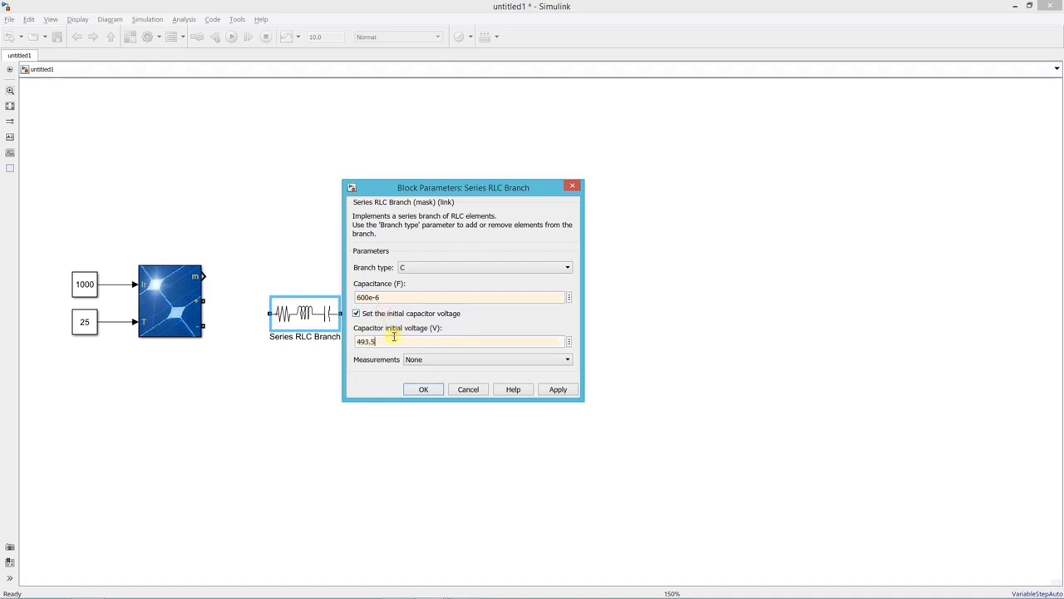
left_click(408, 389)
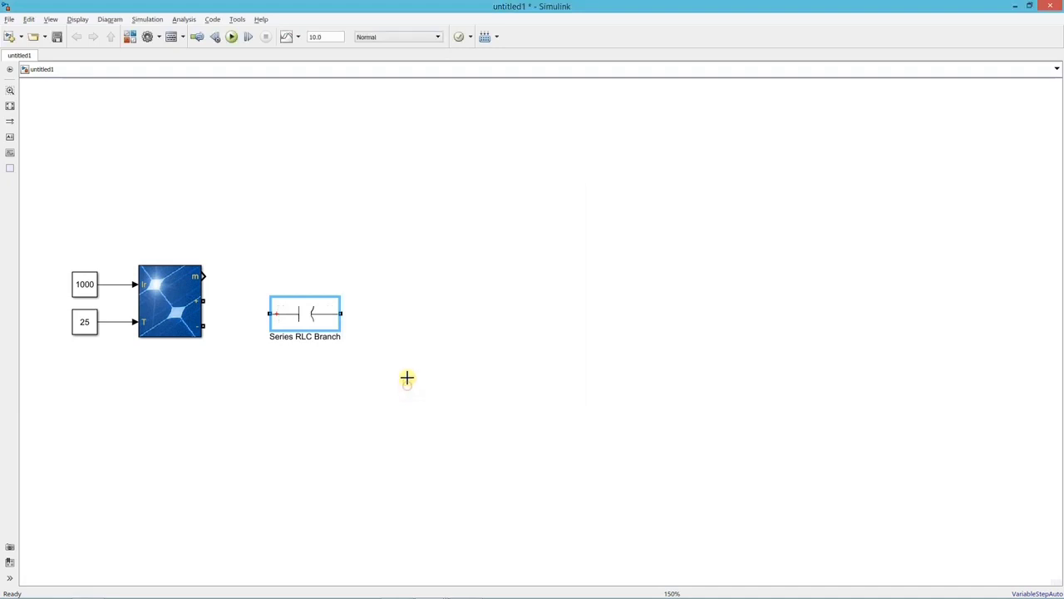
Rotate the capacitor upright and wire it across the PV Array's positive and negative terminals.
key("ctrl+r")
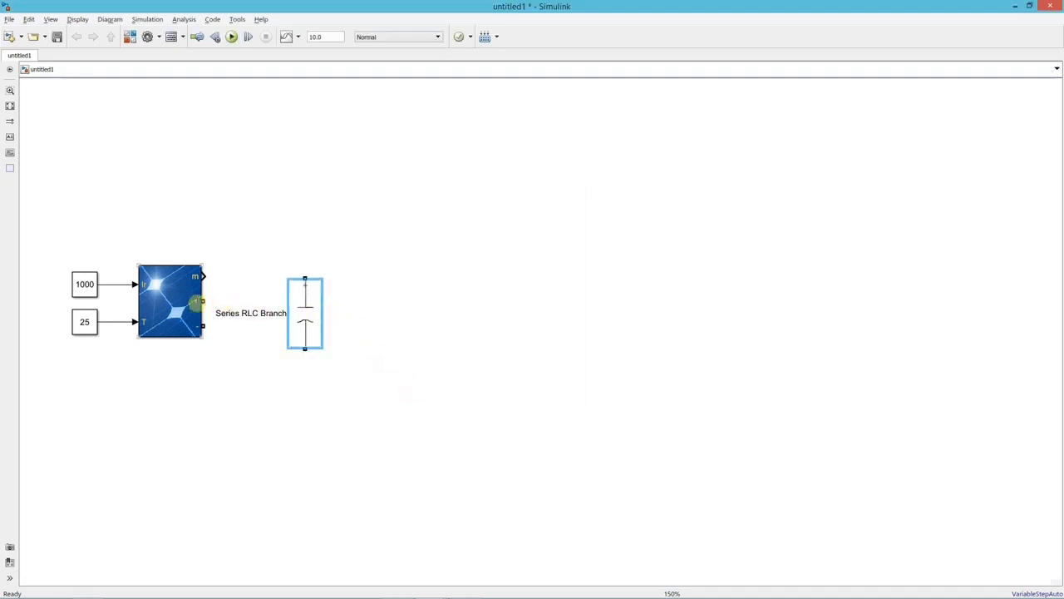
mouse_move(201, 300)
left_mouse_down()
mouse_move(304, 281)
mouse_move(221, 273)
mouse_move(235, 267)
mouse_move(250, 225)
left_mouse_up()
left_click(250, 251)
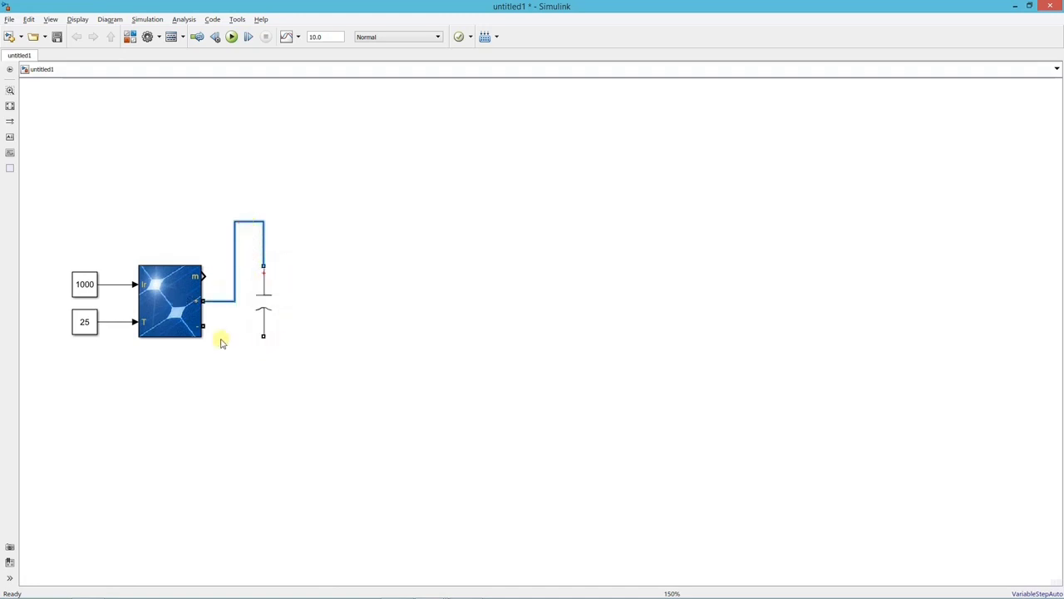
mouse_move(208, 327)
left_mouse_down()
mouse_move(249, 337)
mouse_move(245, 380)
mouse_move(230, 350)
left_mouse_up()
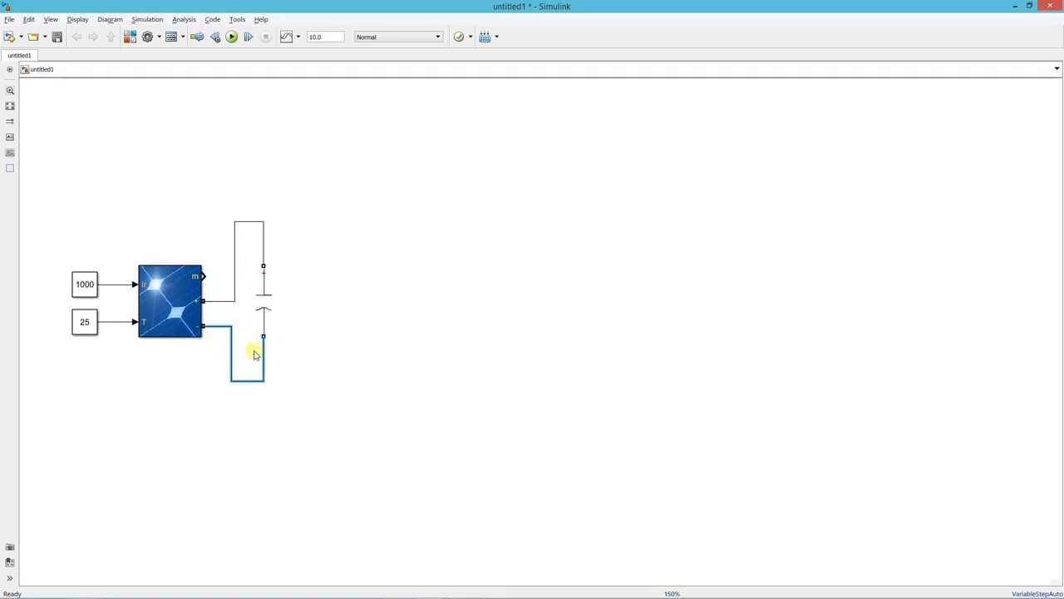
Add a Voltage Measurement block beside the capacitor and connect its positive terminal to the capacitor's upper wire.
left_click(301, 348)
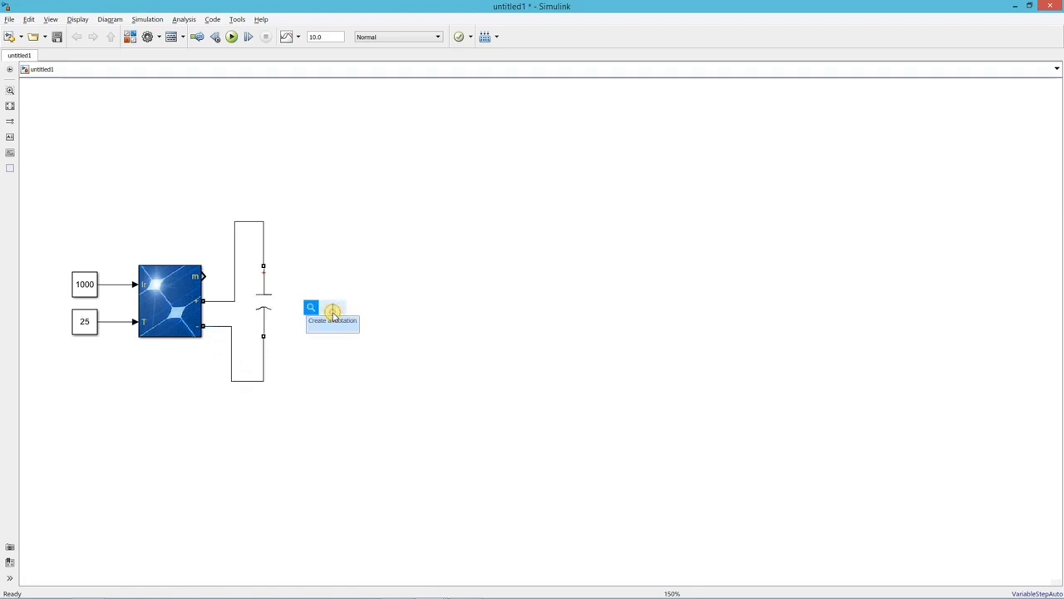
type("voltage")
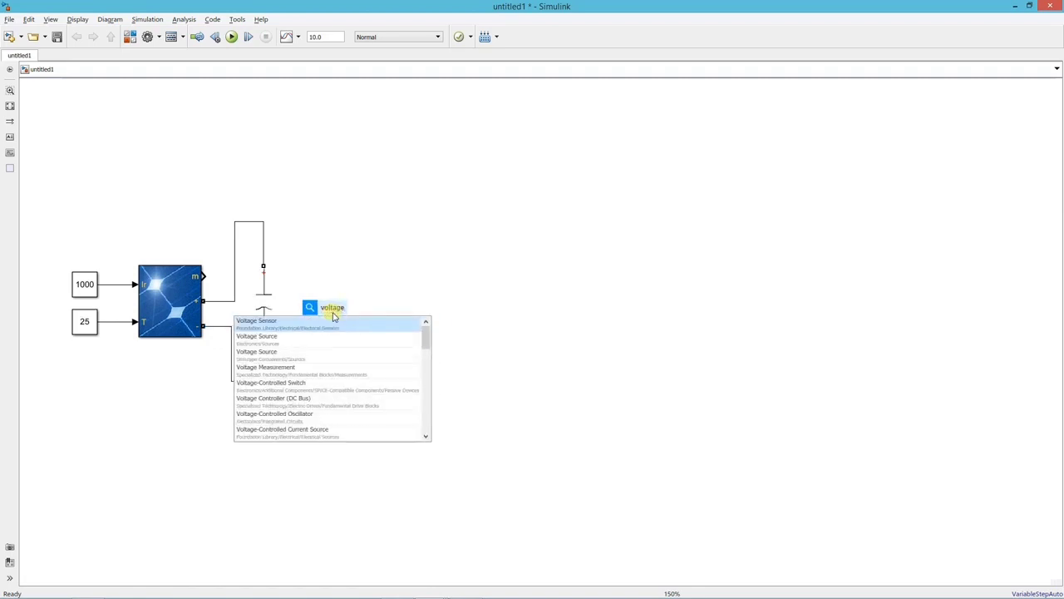
type(" meas")
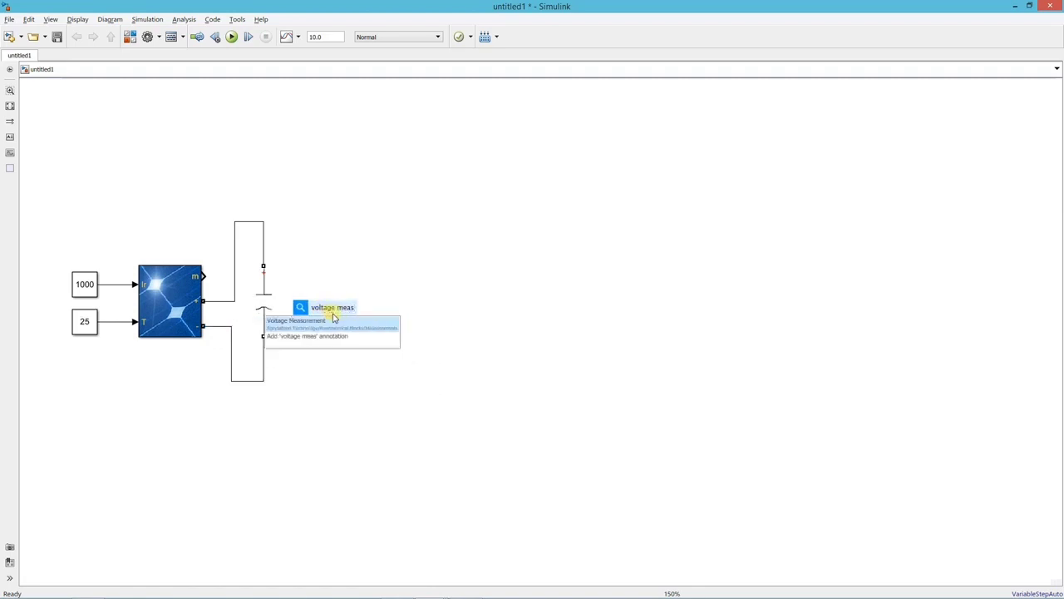
left_click(333, 319)
mouse_move(329, 315)
left_mouse_down()
mouse_move(304, 306)
mouse_move(267, 224)
left_mouse_up()
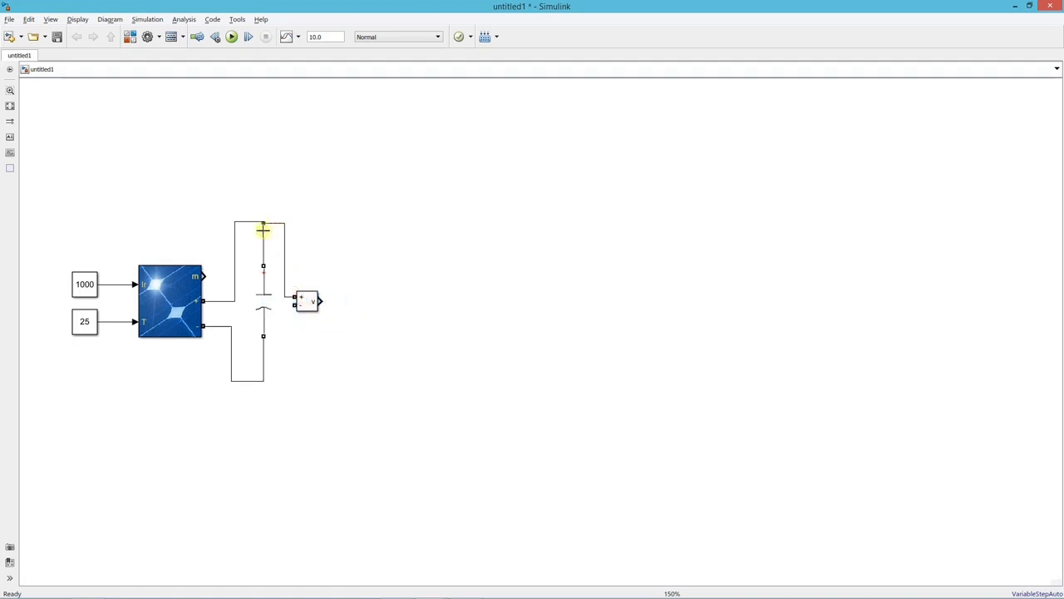
Connect the Voltage Measurement's negative terminal to the capacitor's lower wire and attach a Goto block to its output.
mouse_move(295, 305)
left_mouse_down()
mouse_move(287, 352)
mouse_move(263, 380)
left_mouse_up()
double_click(336, 331)
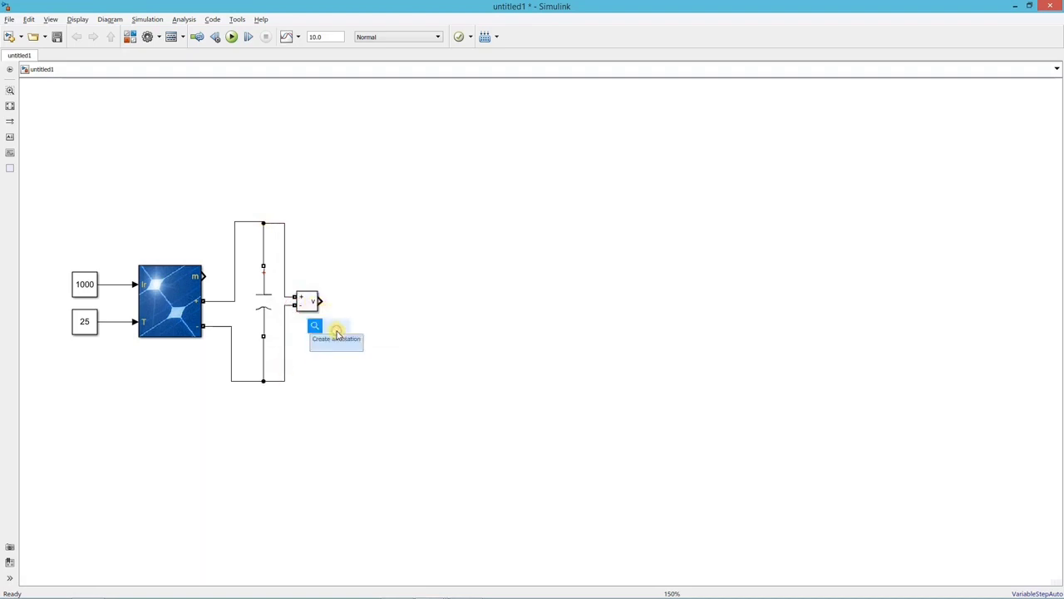
type("goto")
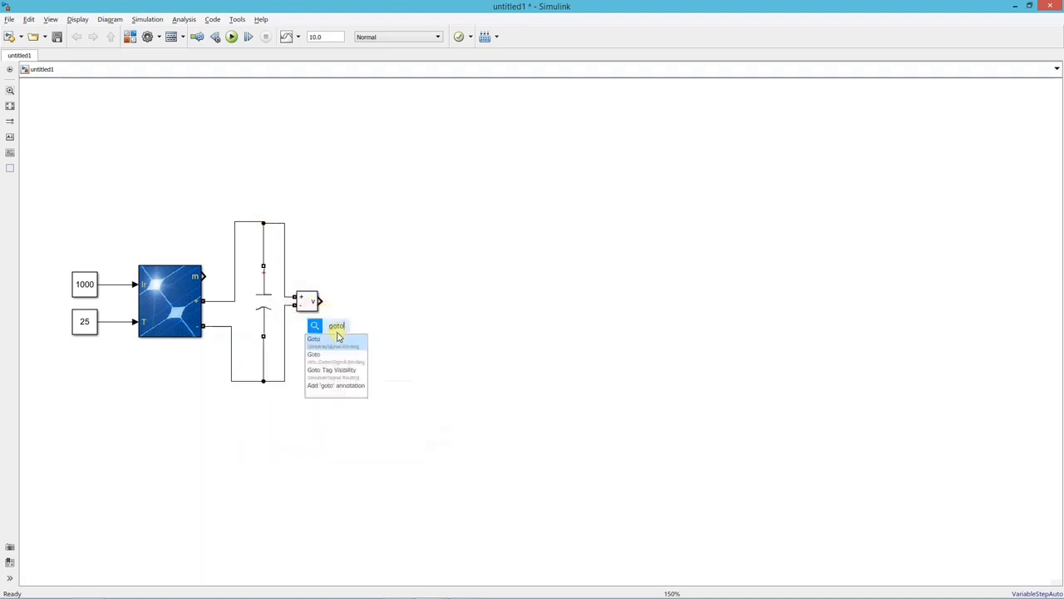
left_click(338, 338)
left_click(350, 337)
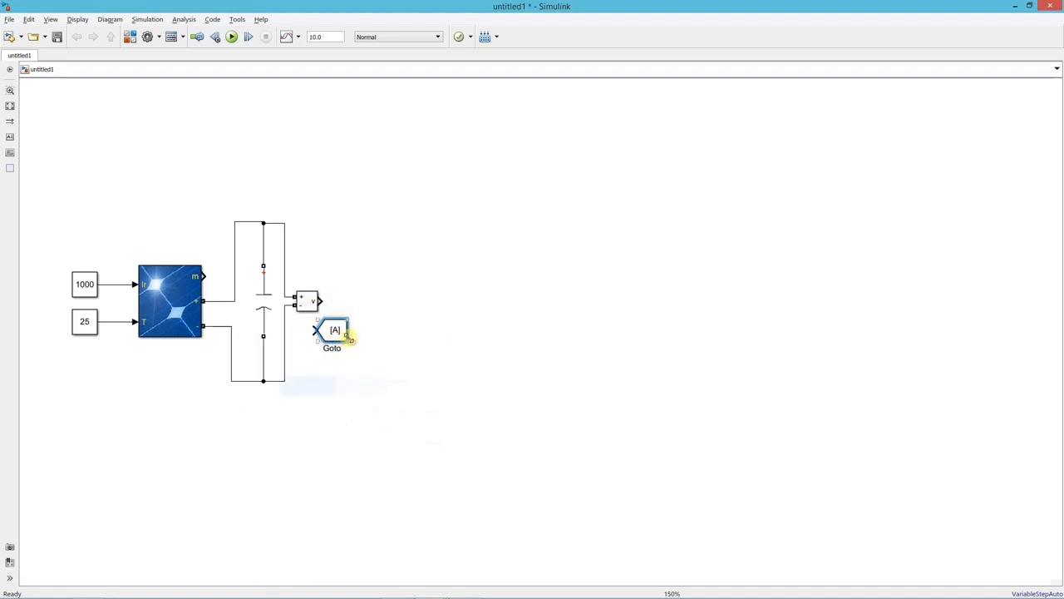
left_click_drag(348, 331, 356, 306)
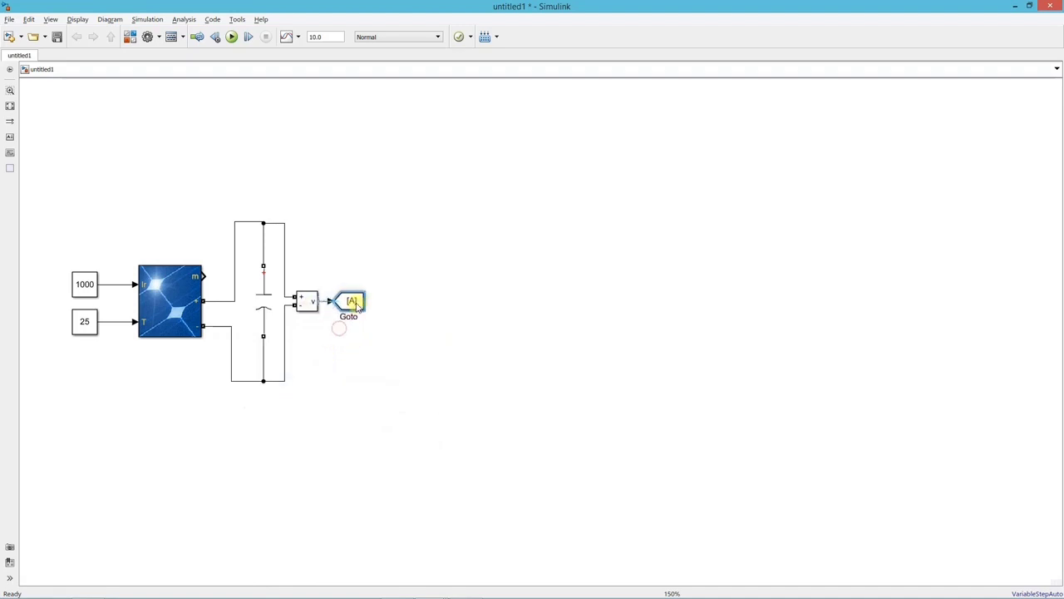
Set the tag of the Goto block on the voltage output to VDC.
double_click(356, 304)
type("VDC")
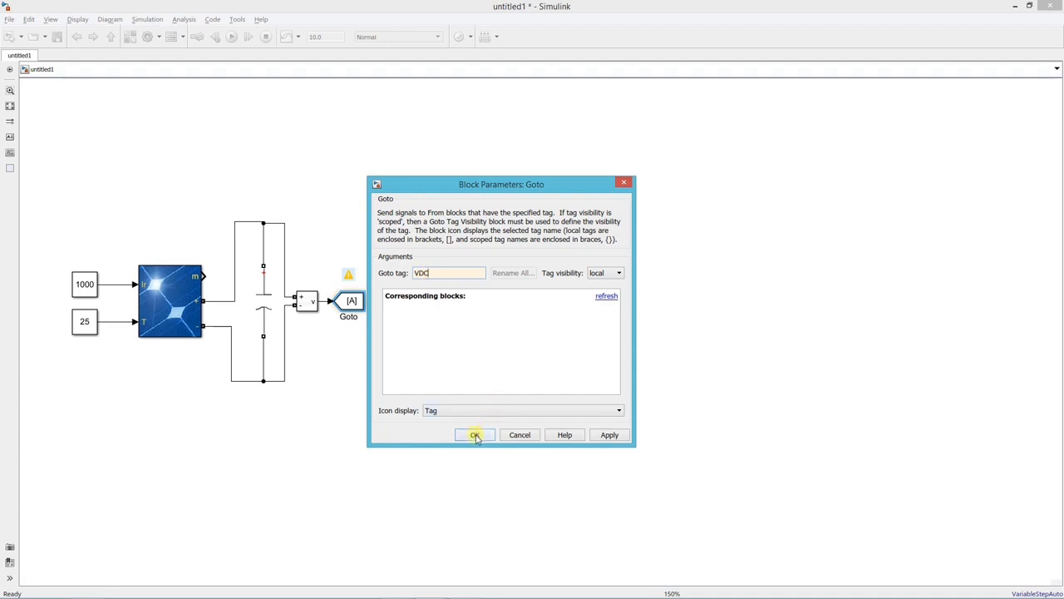
left_click(475, 435)
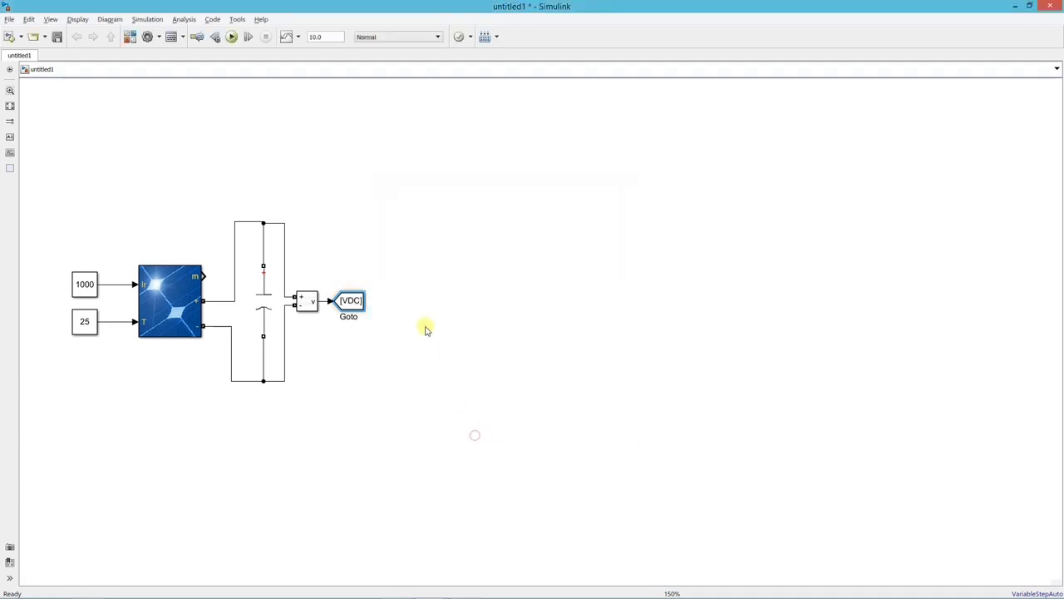
Add a Specialized Technology Mosfet block to the right of the VDC Goto block and turn off its measurement port.
double_click(420, 277)
type("mosfet")
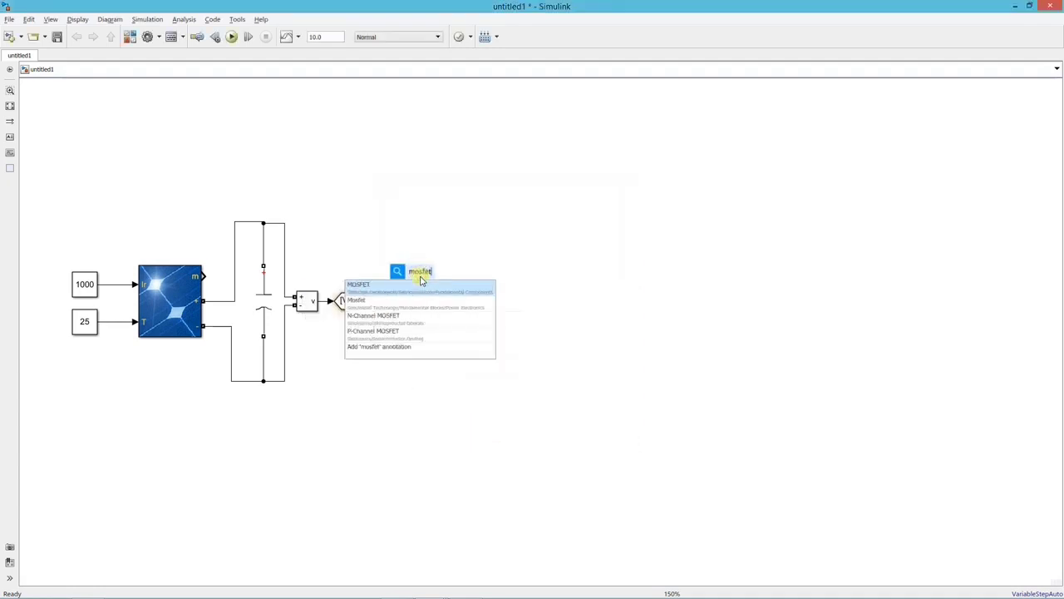
left_click(429, 303)
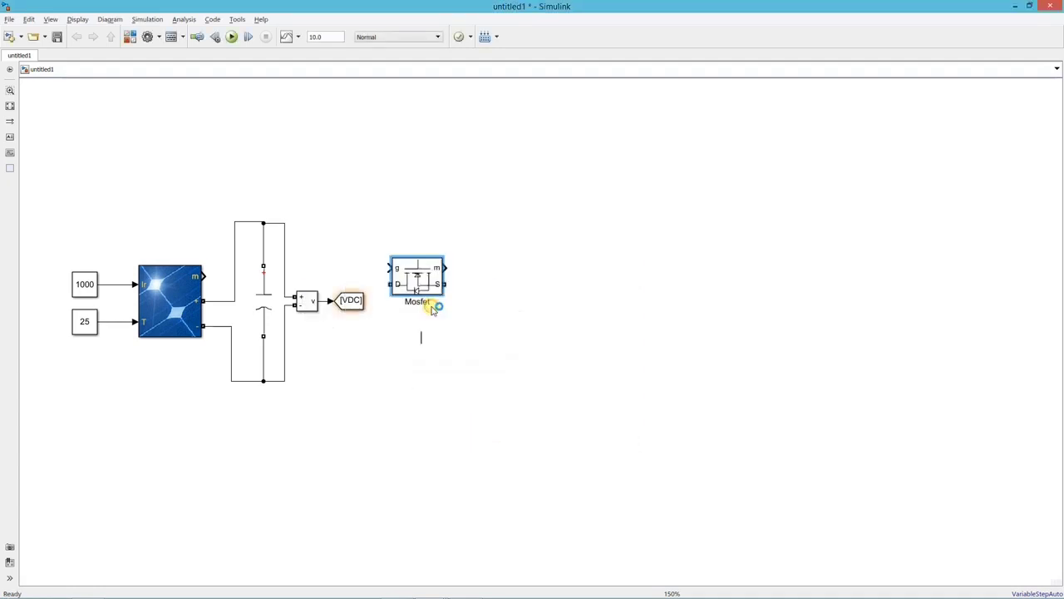
double_click(429, 285)
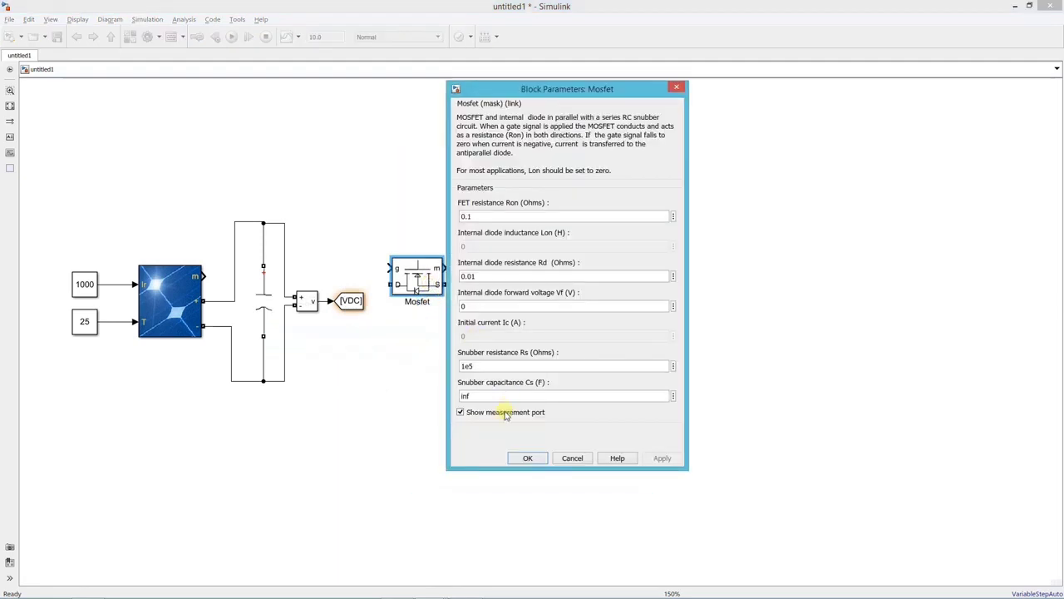
left_click(511, 456)
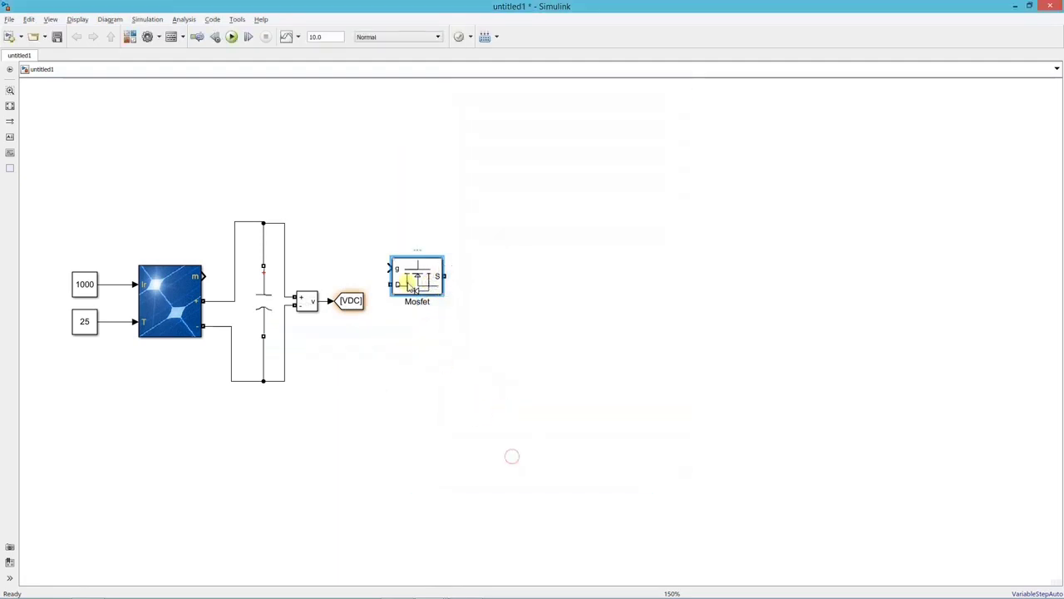
Rotate the Mosfet upright and copy it to form two columns of two Mosfets each.
key("ctrl+r")
left_click_drag(414, 281, 502, 255)
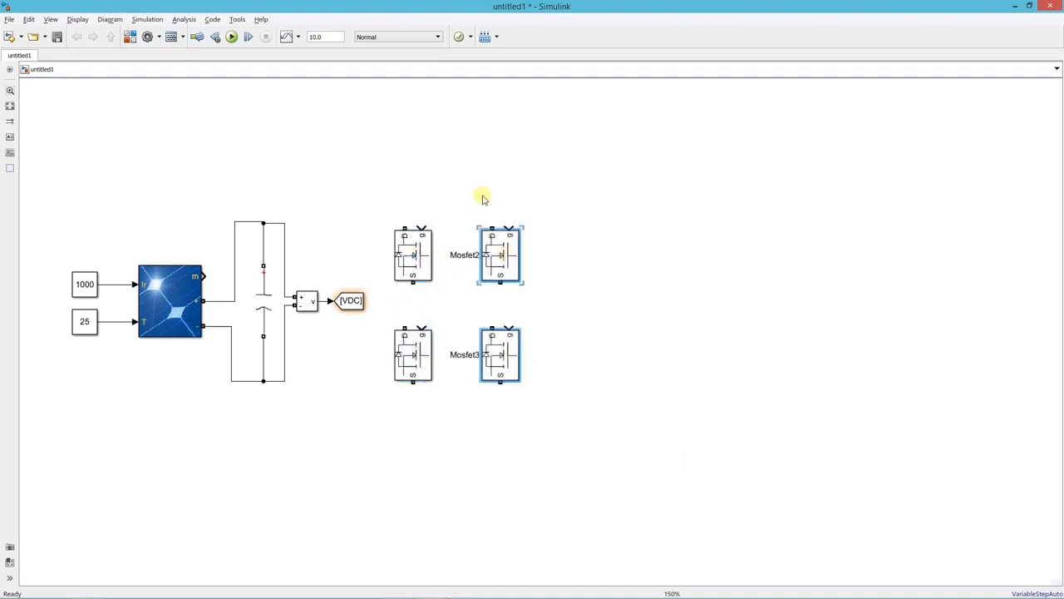
left_click(482, 197)
Wire the four Mosfets as a two-leg bridge between the positive and negative DC lines.
left_click_drag(405, 227, 285, 223)
left_click_drag(492, 226, 392, 221)
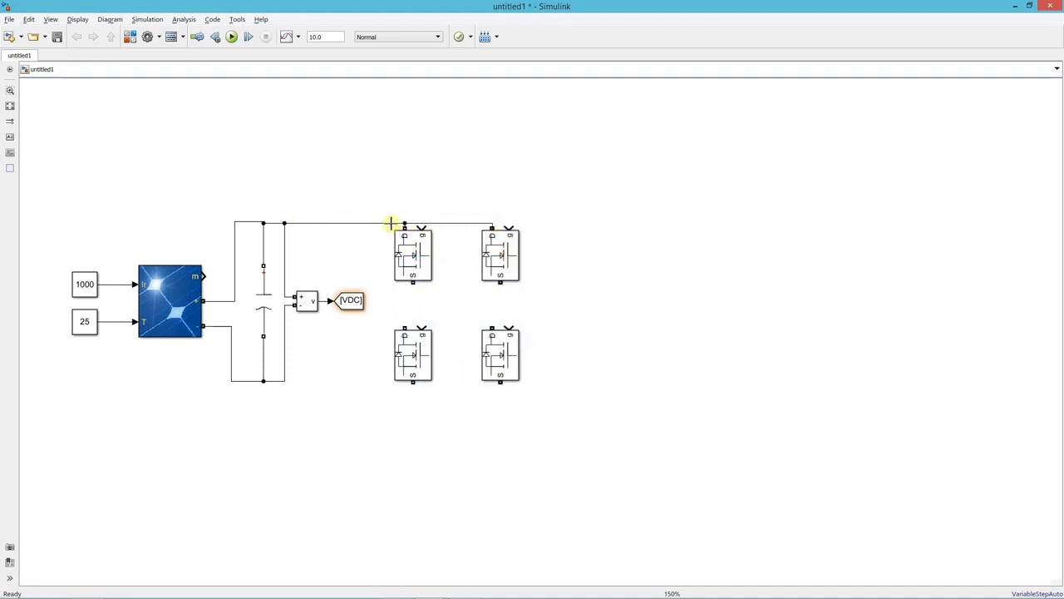
left_click_drag(408, 326, 412, 283)
left_click_drag(491, 327, 499, 283)
left_click_drag(414, 384, 284, 380)
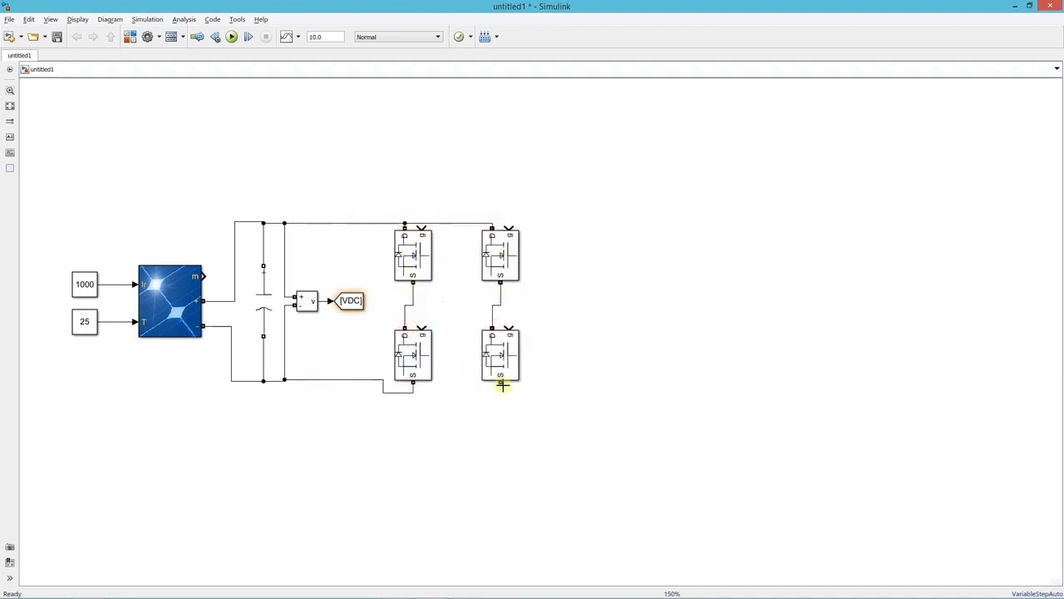
left_click_drag(502, 384, 416, 390)
Straighten the DC lines by lowering the negative wire segments to the bridge's lower wire and raising the positive wire segments above the Mosfets.
left_click_drag(343, 380, 342, 392)
left_click_drag(274, 381, 269, 392)
left_click_drag(249, 381, 248, 392)
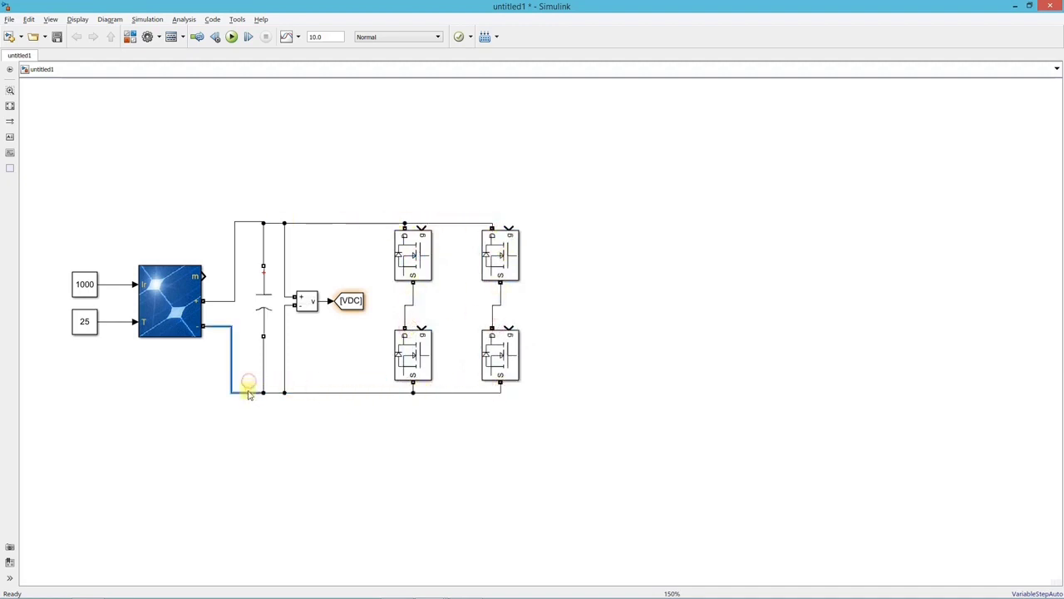
left_click_drag(249, 225, 268, 204)
left_click_drag(305, 223, 305, 209)
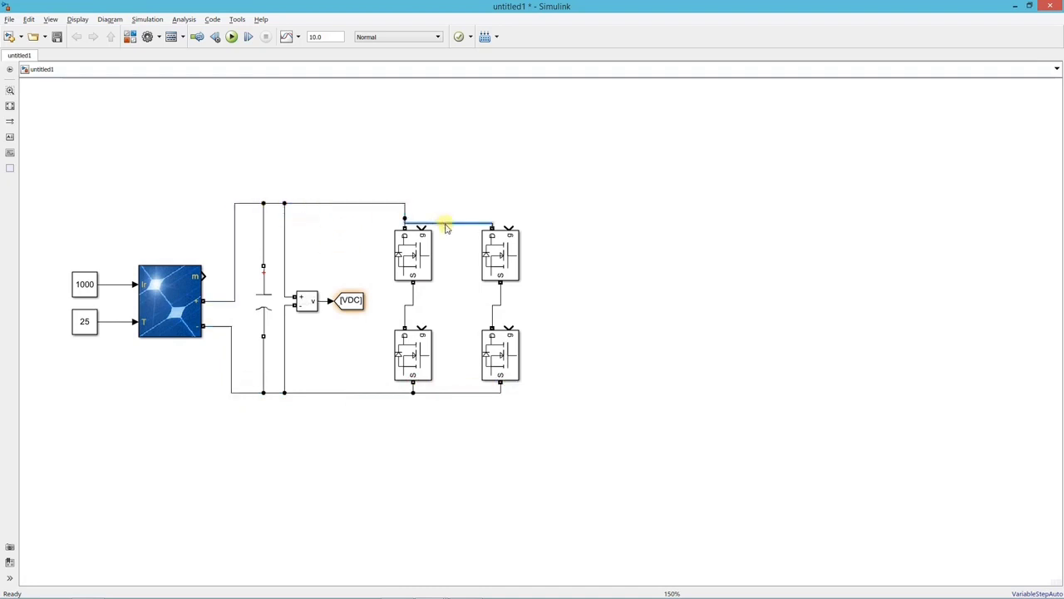
left_click_drag(446, 224, 445, 211)
Add a From block beside the upper-left Mosfet and connect it to that Mosfet's gate.
double_click(335, 241)
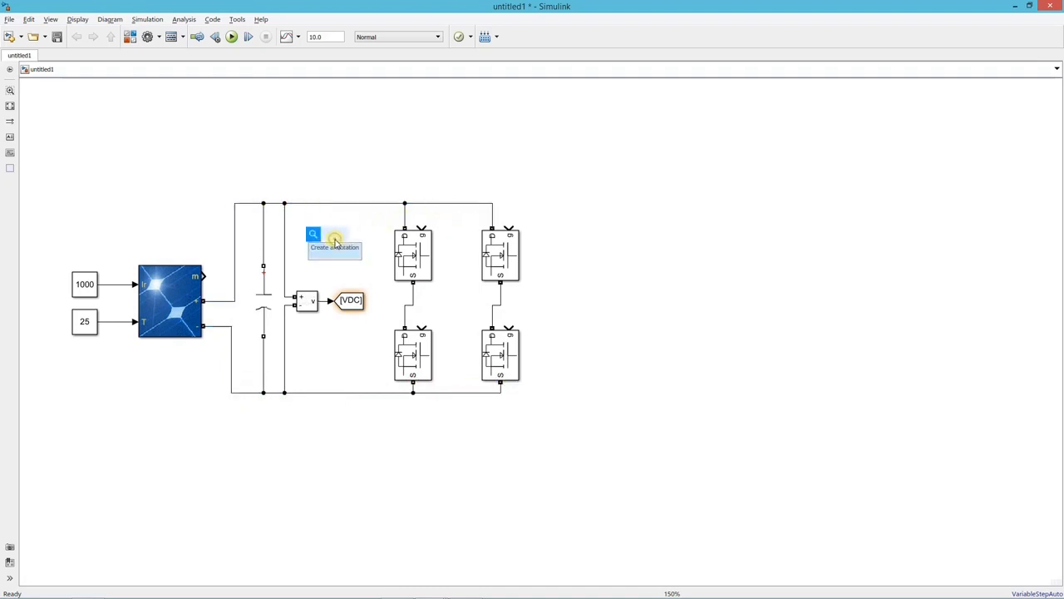
type("from")
key("Return")
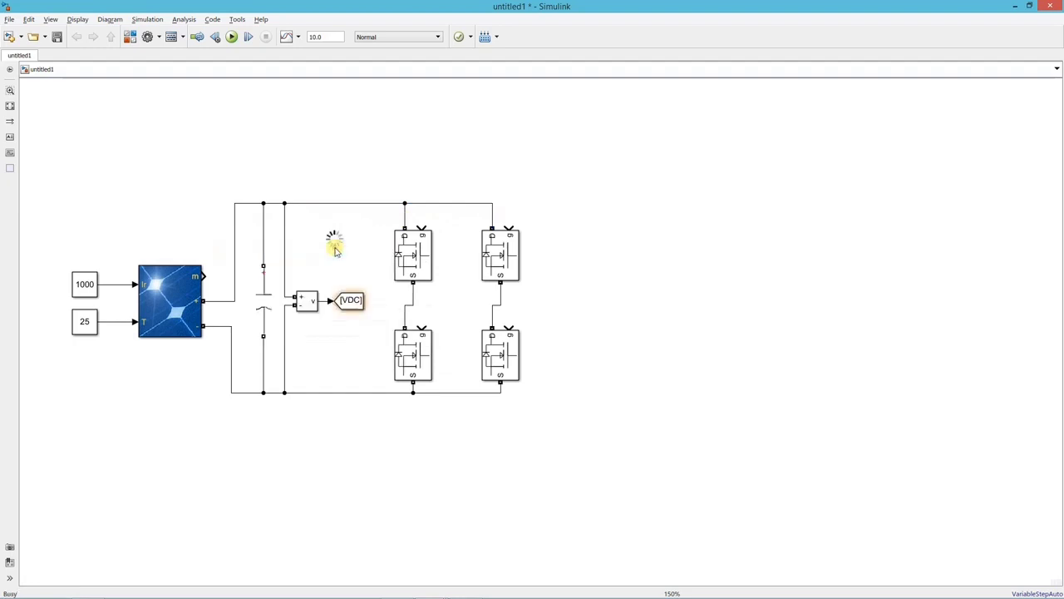
mouse_move(330, 236)
left_mouse_down()
mouse_move(345, 219)
mouse_move(422, 227)
left_mouse_up()
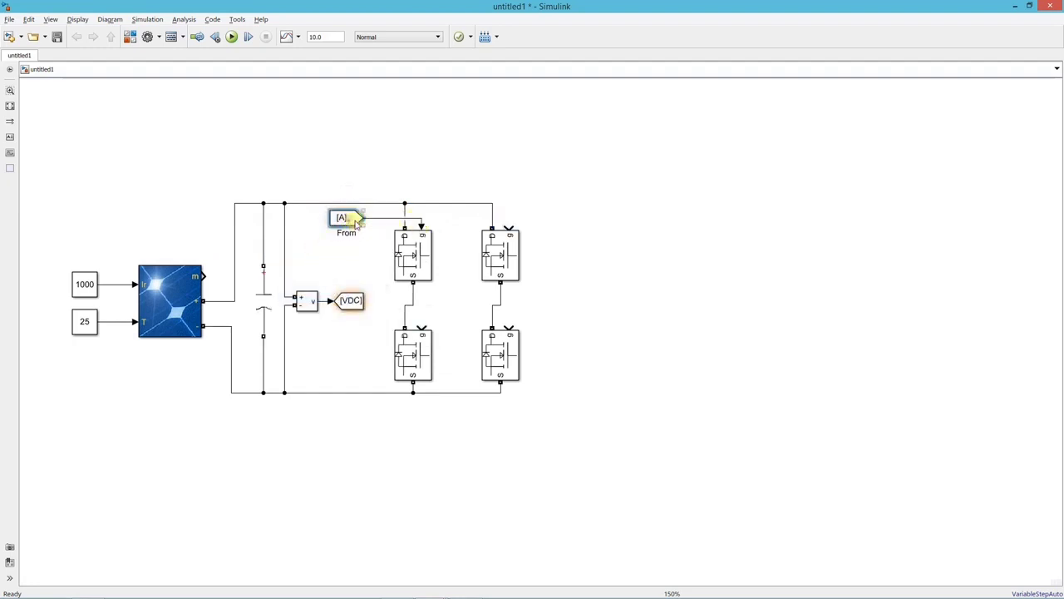
left_click_drag(352, 218, 373, 216)
Set the tag of the From block on the upper-left Mosfet's gate to PWM1.
double_click(366, 217)
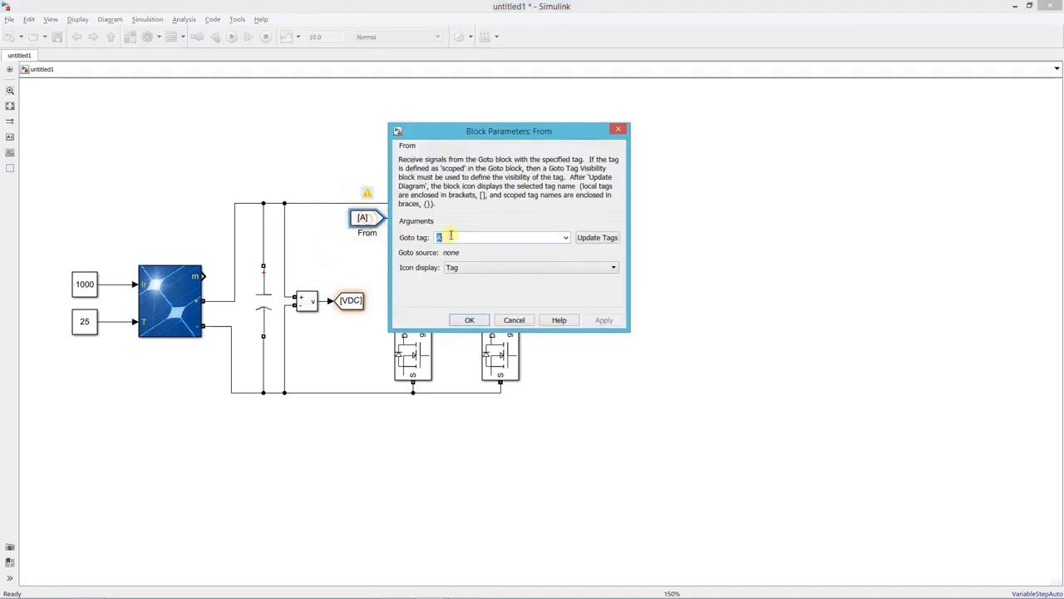
type("PWM1")
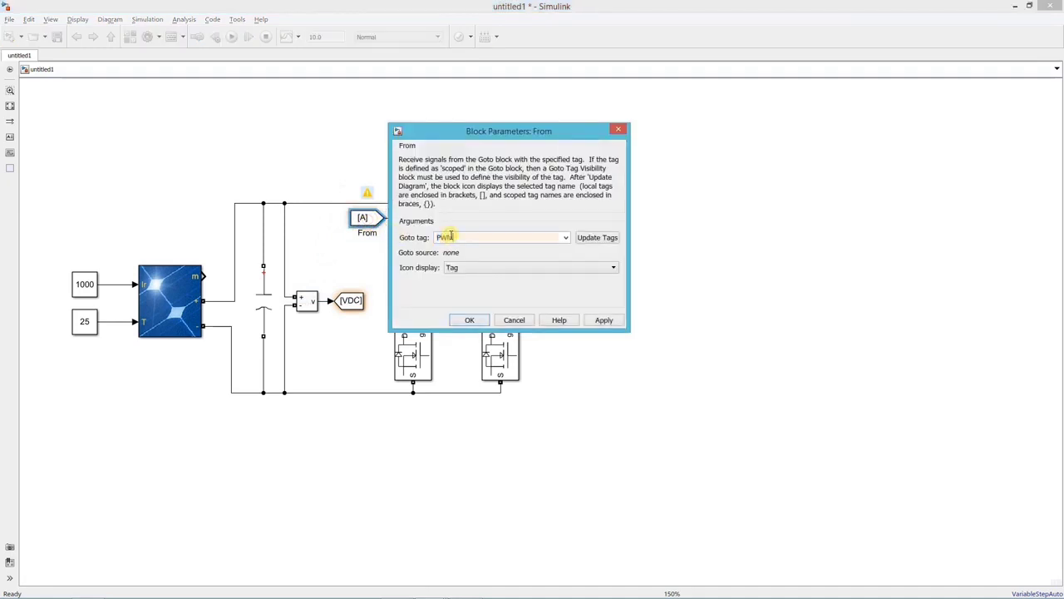
left_click(471, 319)
Copy the PWM1 From block to the lower-left Mosfet, connect it to the gate and set its tag to PWM2.
left_click_drag(363, 218, 355, 321)
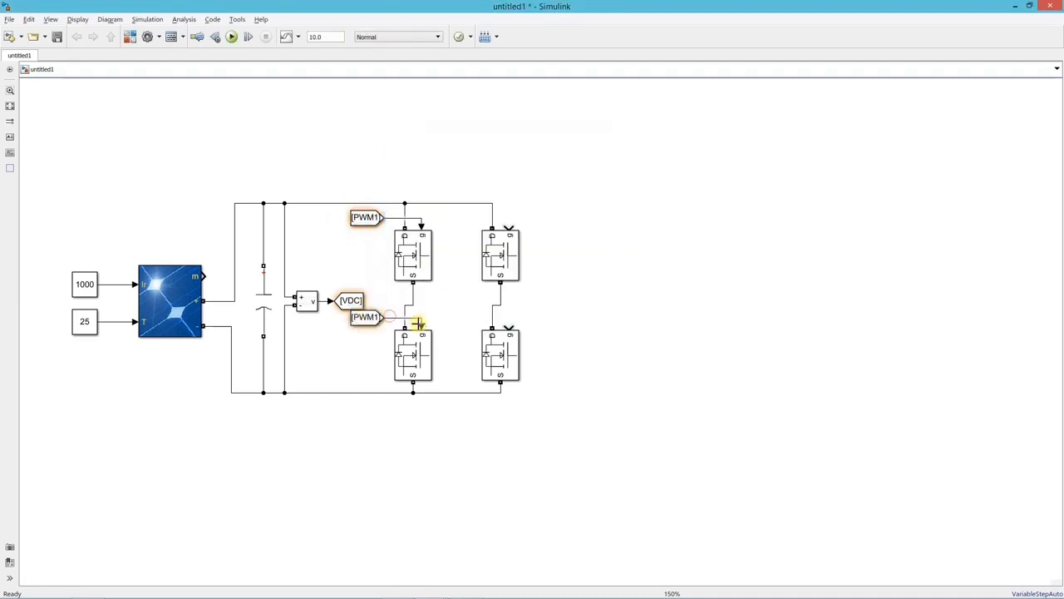
double_click(364, 317)
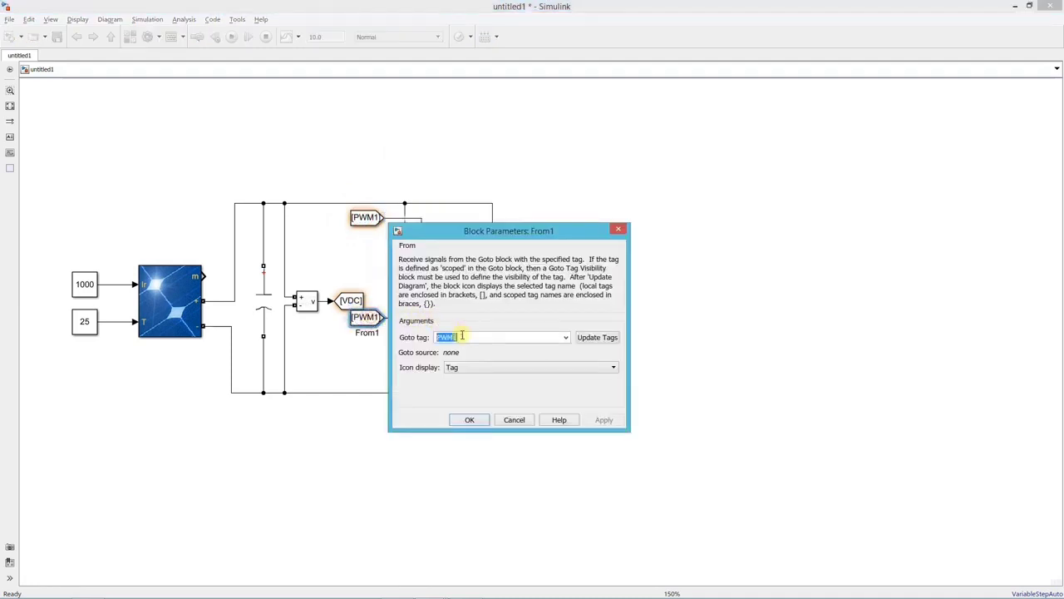
type("PWM")
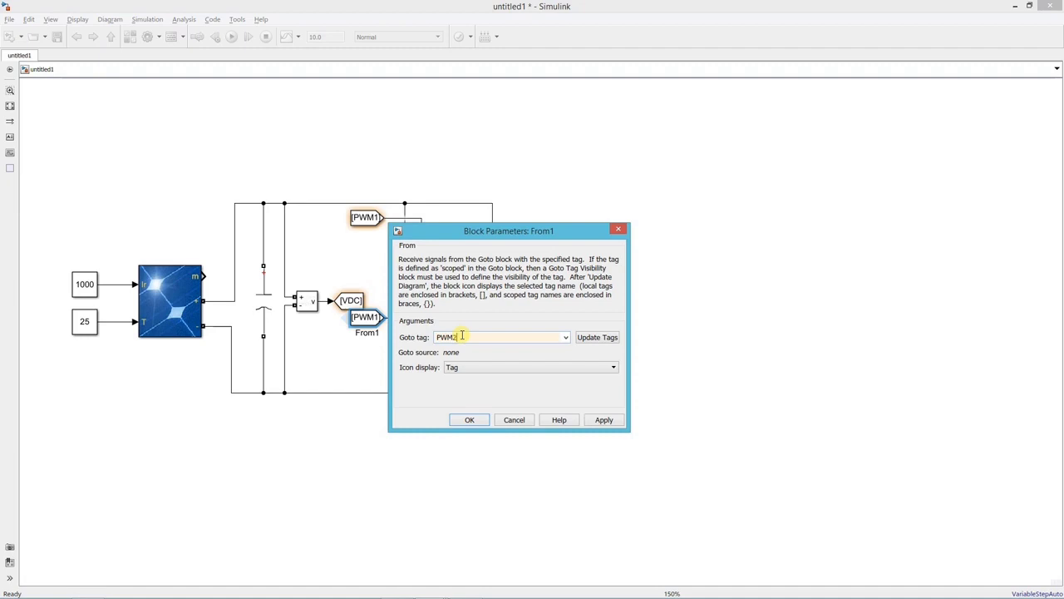
left_click(468, 419)
Copy the PWM2 From block to the upper-right Mosfet, connect it to the gate and set its tag to PWM3.
left_click_drag(366, 317, 464, 220)
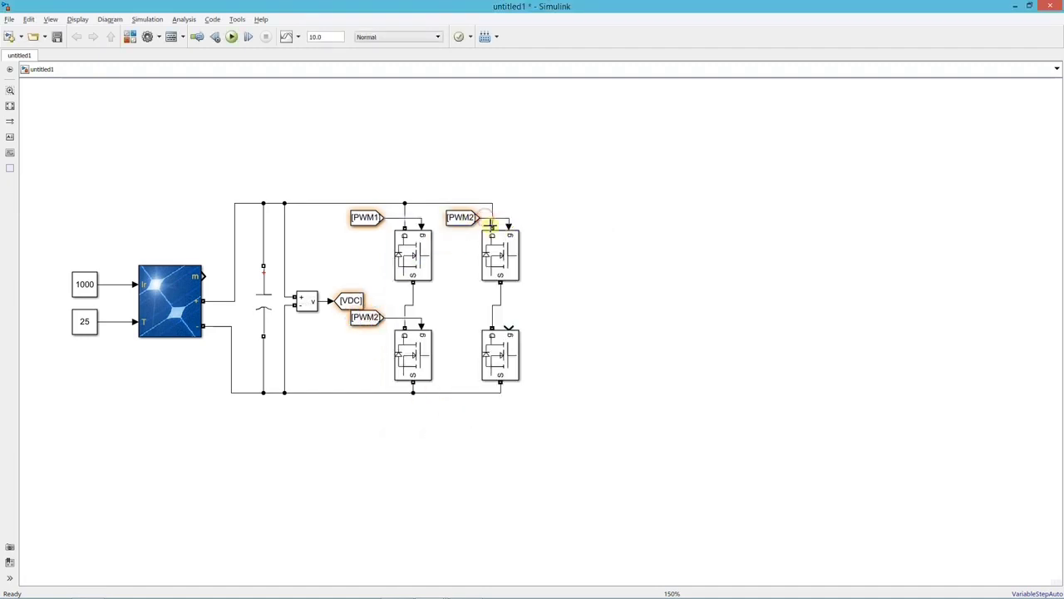
double_click(462, 218)
double_click(561, 238)
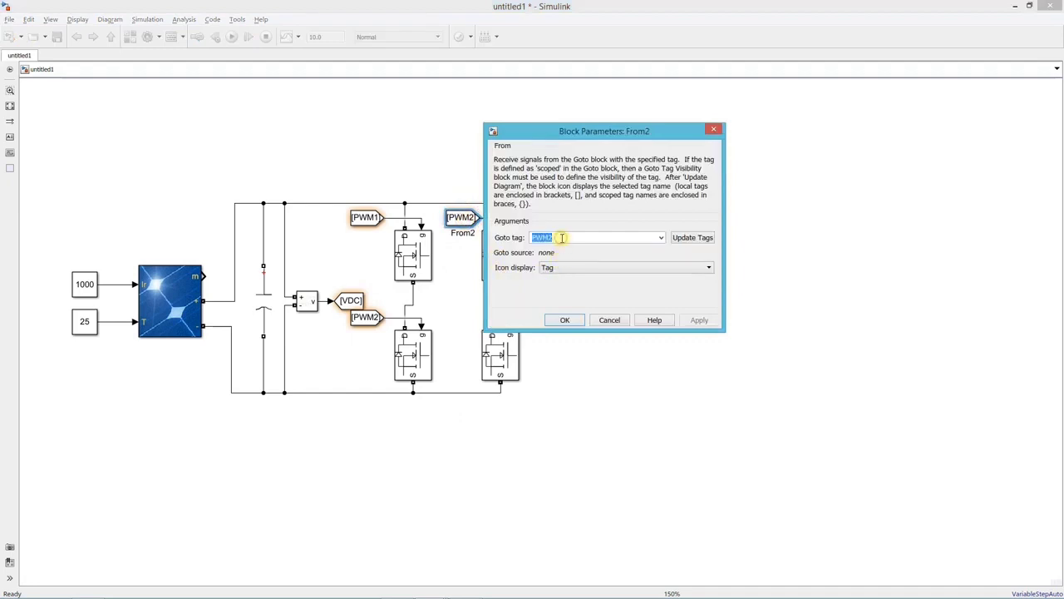
key("BackSpace")
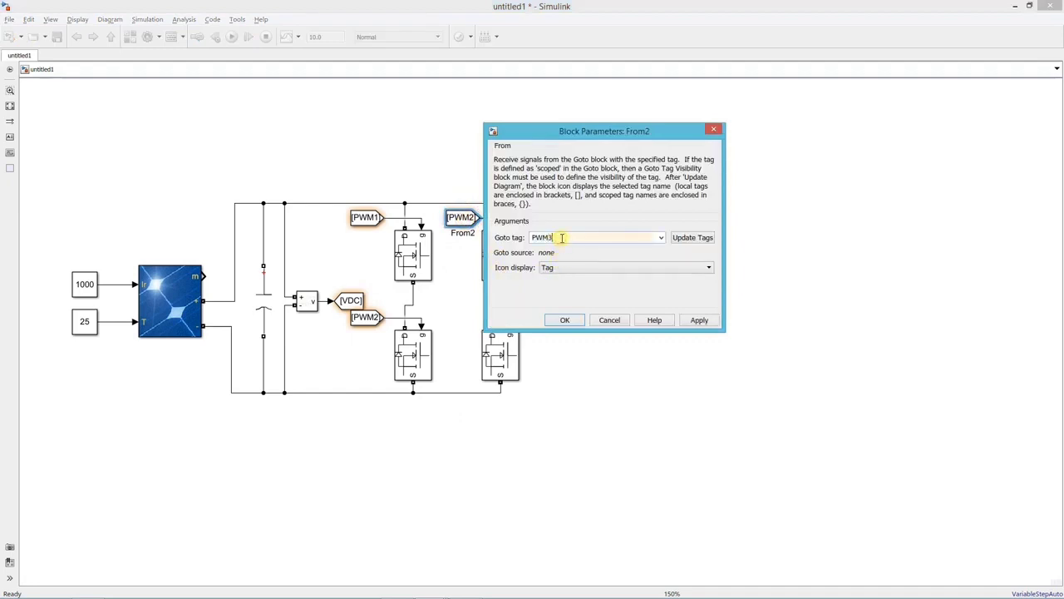
left_click(563, 320)
Copy the PWM3 From block to the lower-right Mosfet, set its tag to PWM4 and connect it to the gate.
left_click_drag(462, 218, 463, 323)
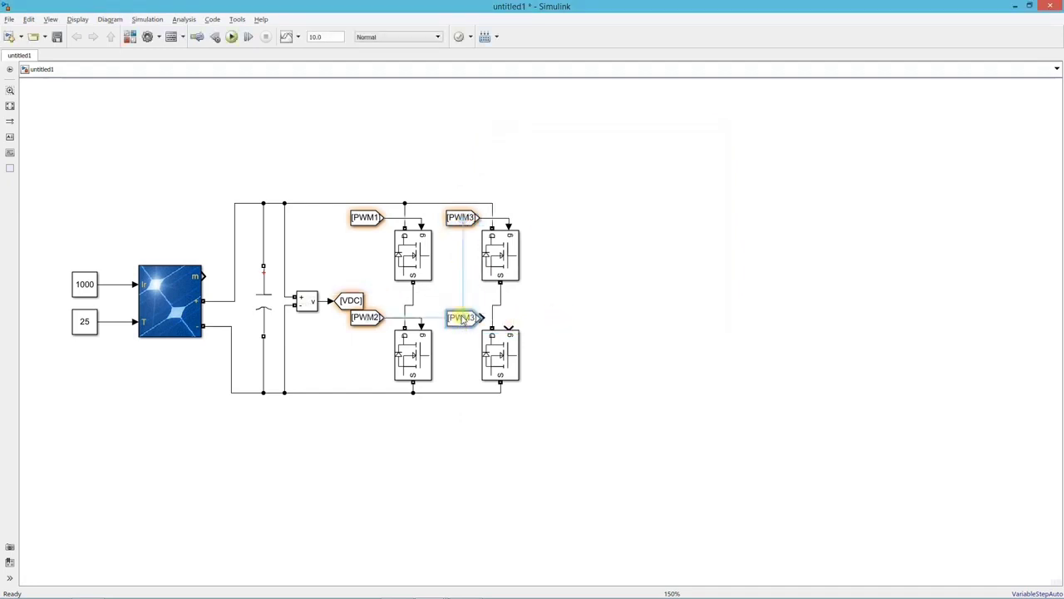
double_click(470, 325)
double_click(555, 336)
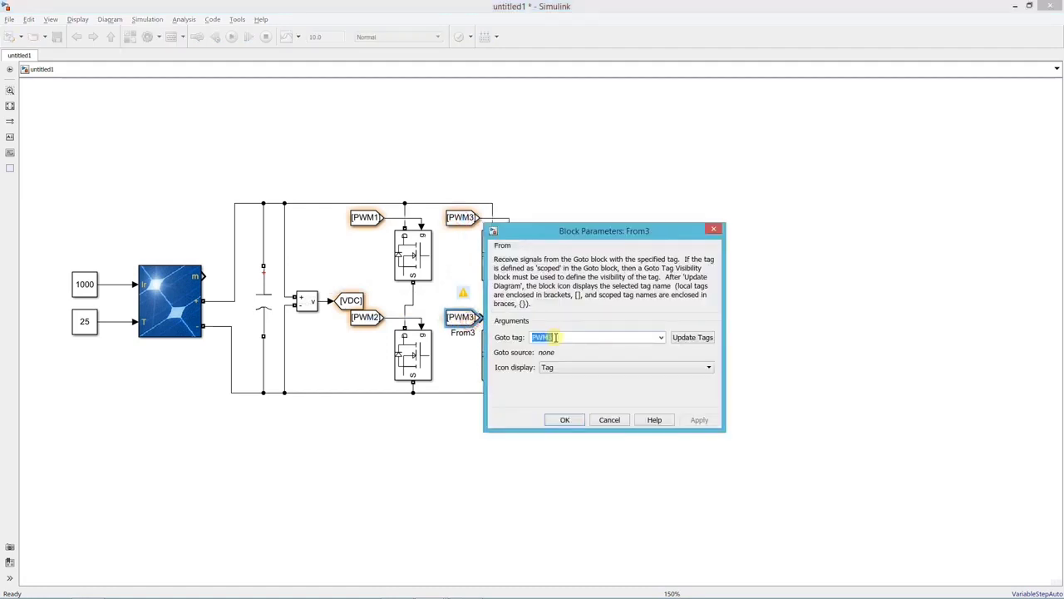
key("BackSpace")
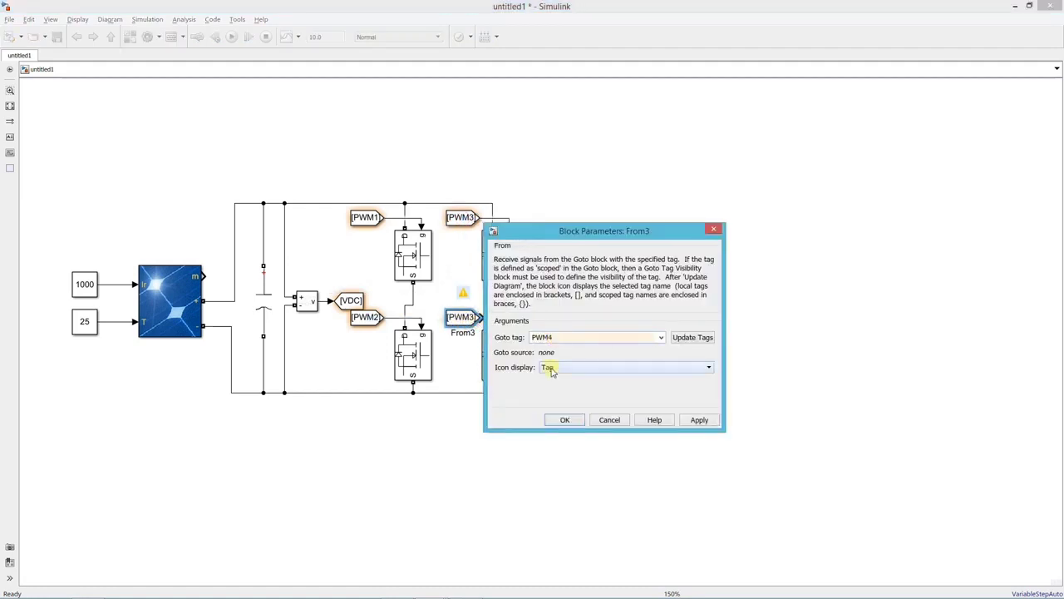
left_click(552, 419)
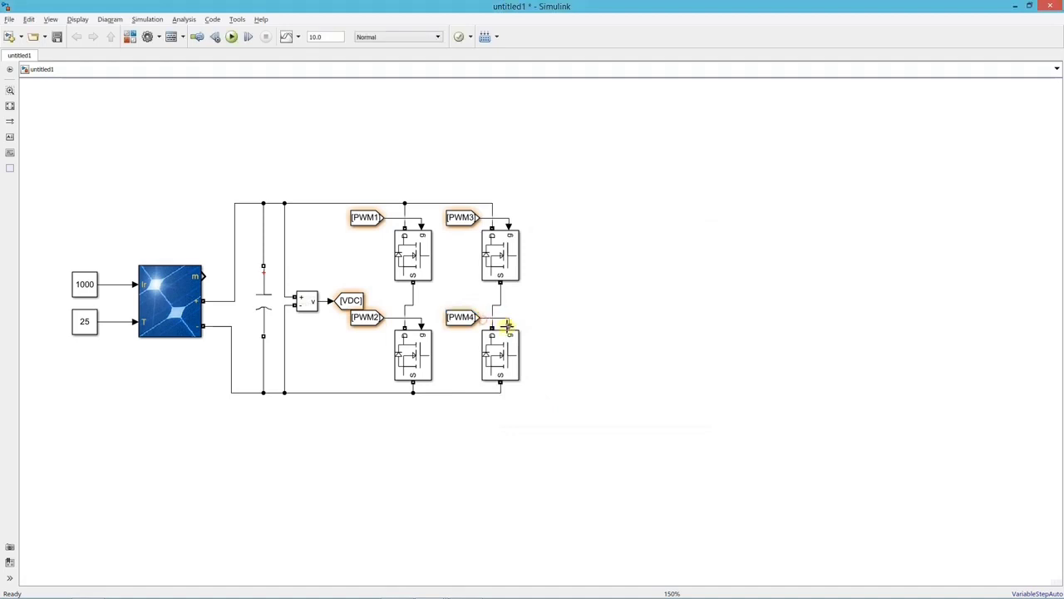
Add a Current Measurement block to the right of the bridge and connect its positive terminal to the left leg's midpoint.
double_click(538, 330)
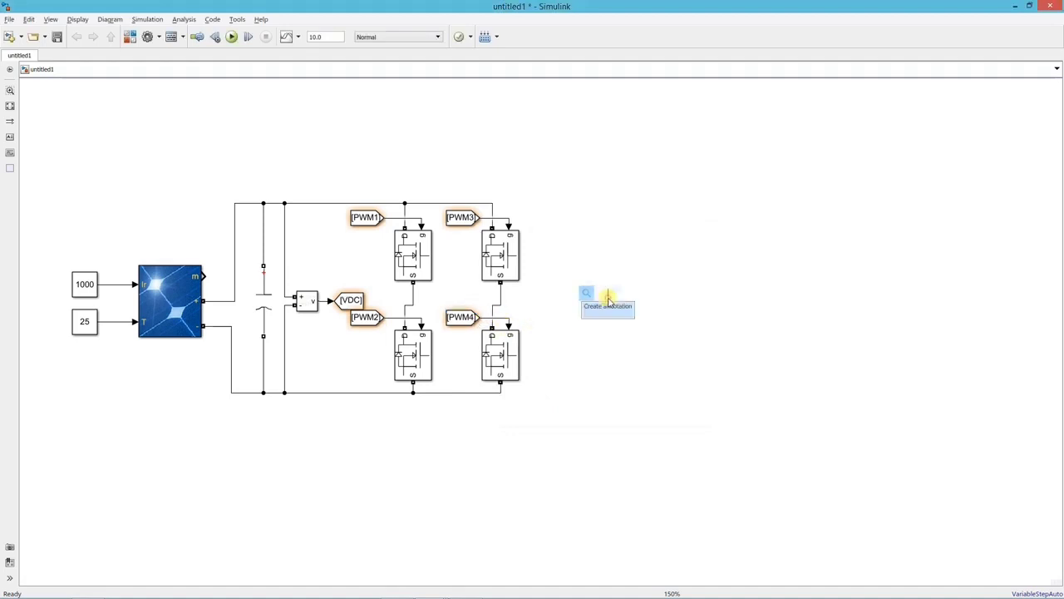
type("current")
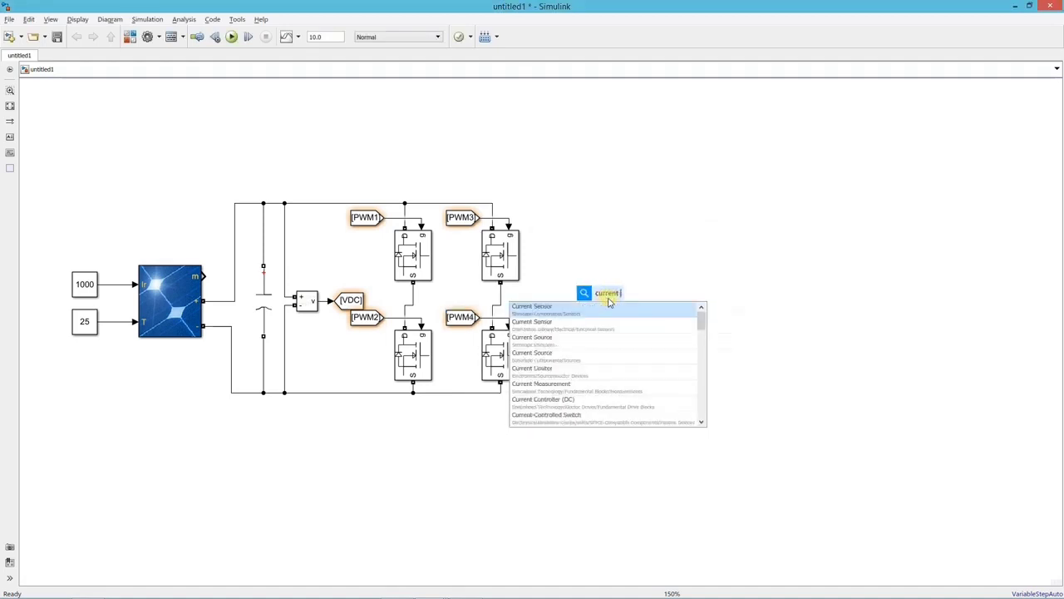
type(" meas")
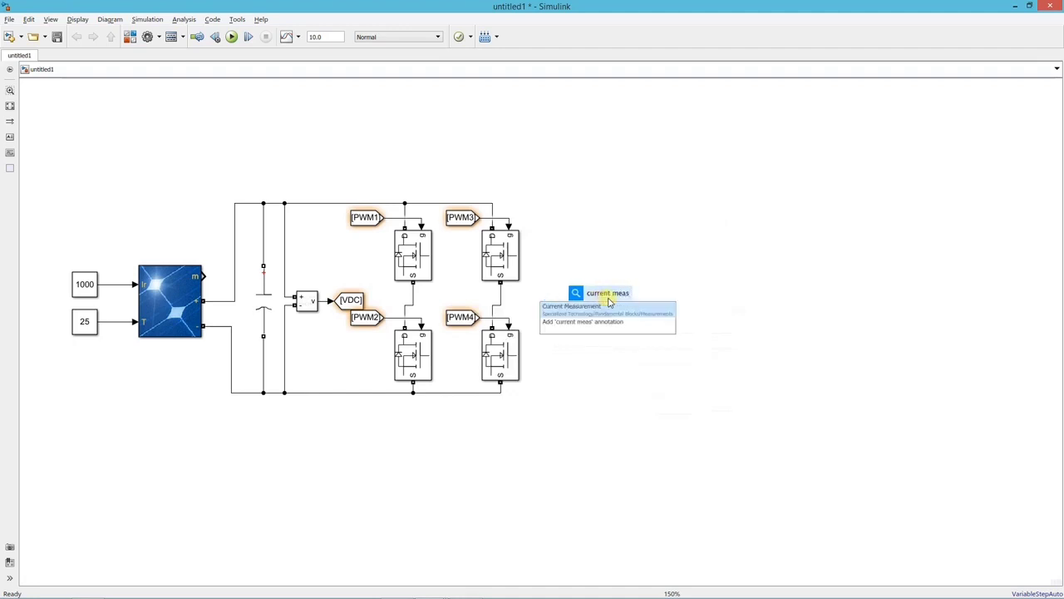
left_click(607, 306)
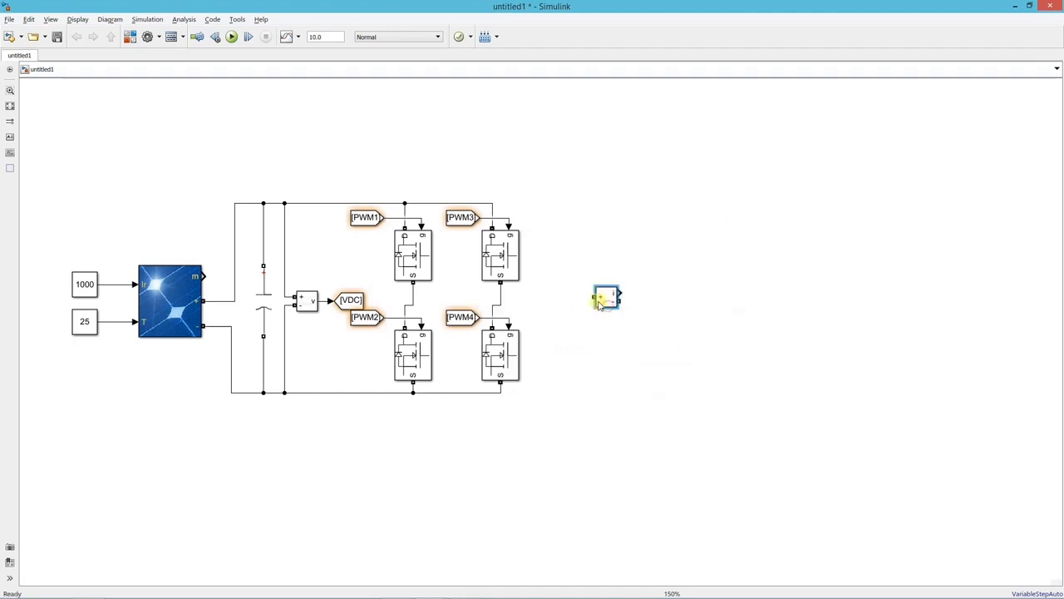
left_click_drag(555, 299, 413, 297)
left_click_drag(565, 303, 570, 295)
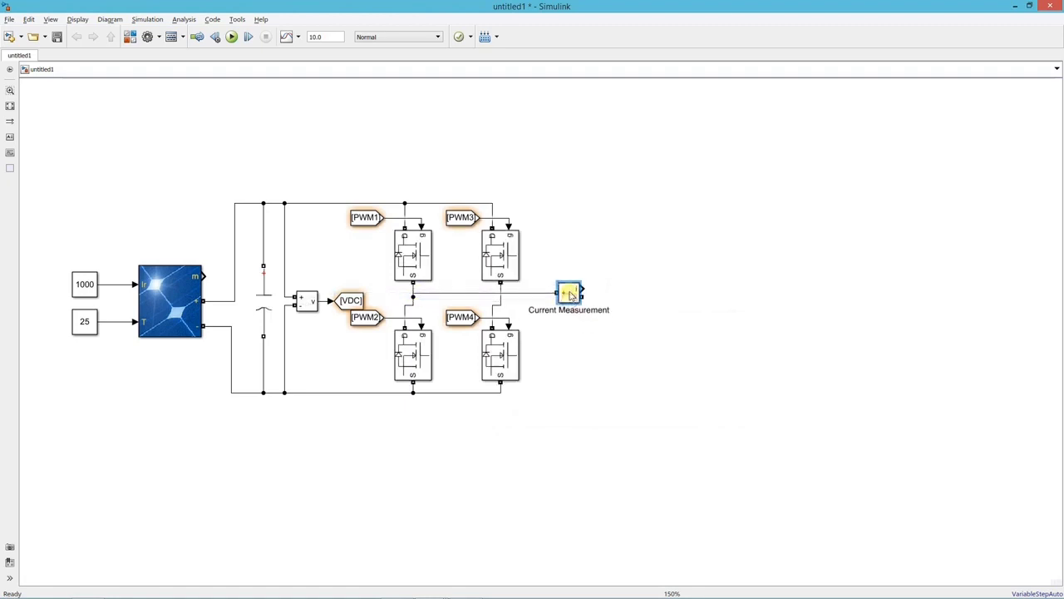
Add a Series RLC Branch to the right of the Current Measurement block and connect it to the negative terminal.
left_click(656, 295)
type("series")
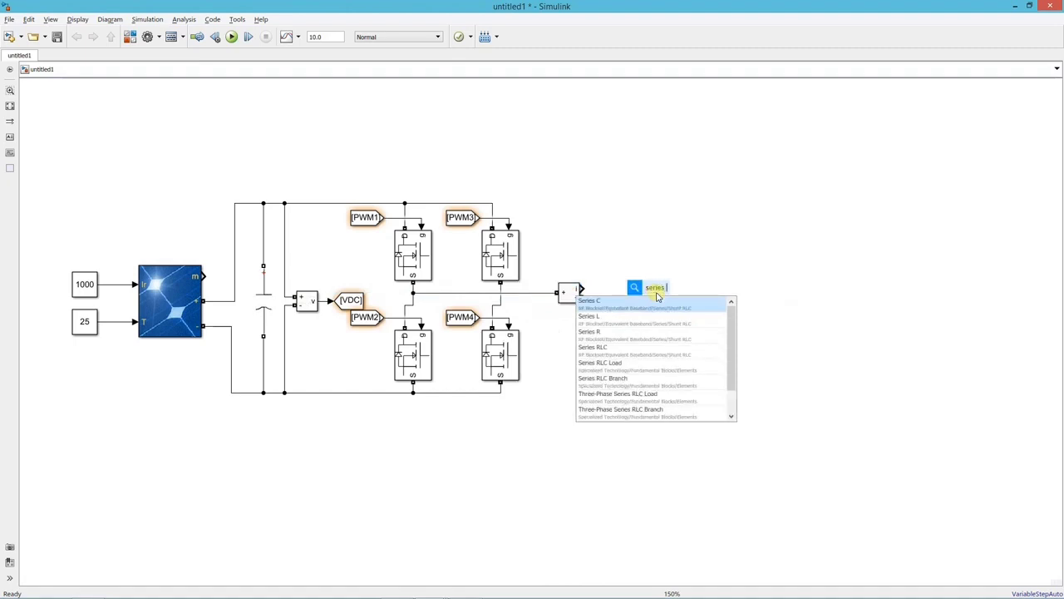
type(" rl")
left_click(652, 331)
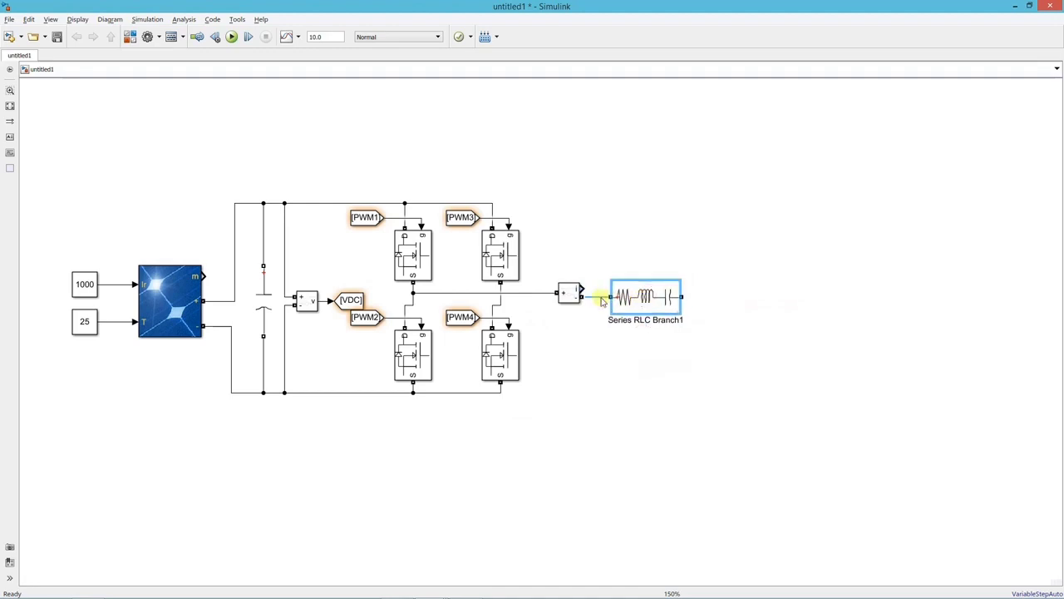
left_click_drag(636, 300, 628, 300)
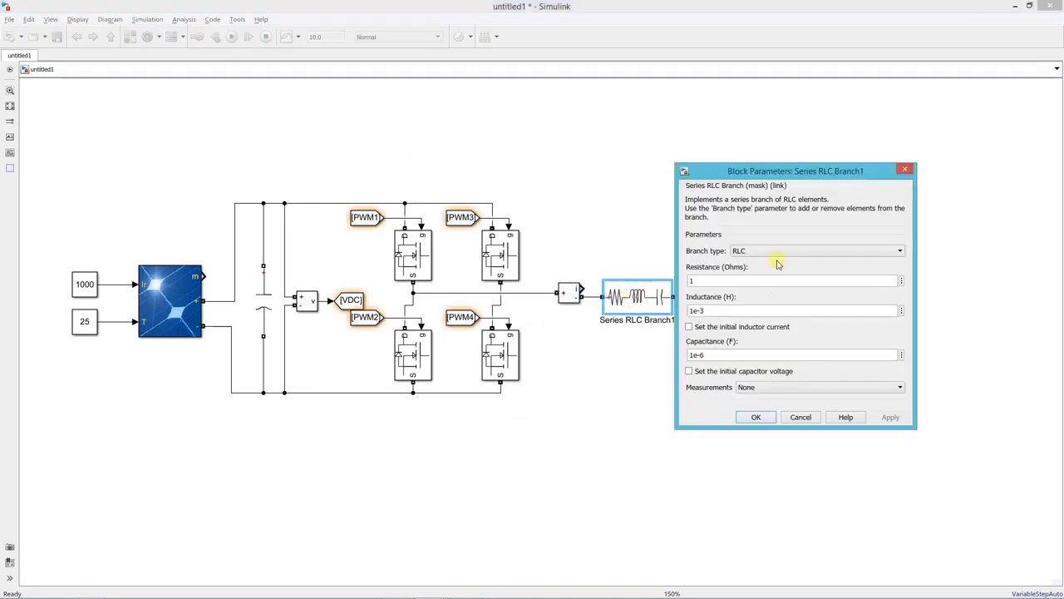
Set the Series RLC Branch to type L with an inductance of 4.06e-3 H.
left_click(771, 259)
left_click(748, 280)
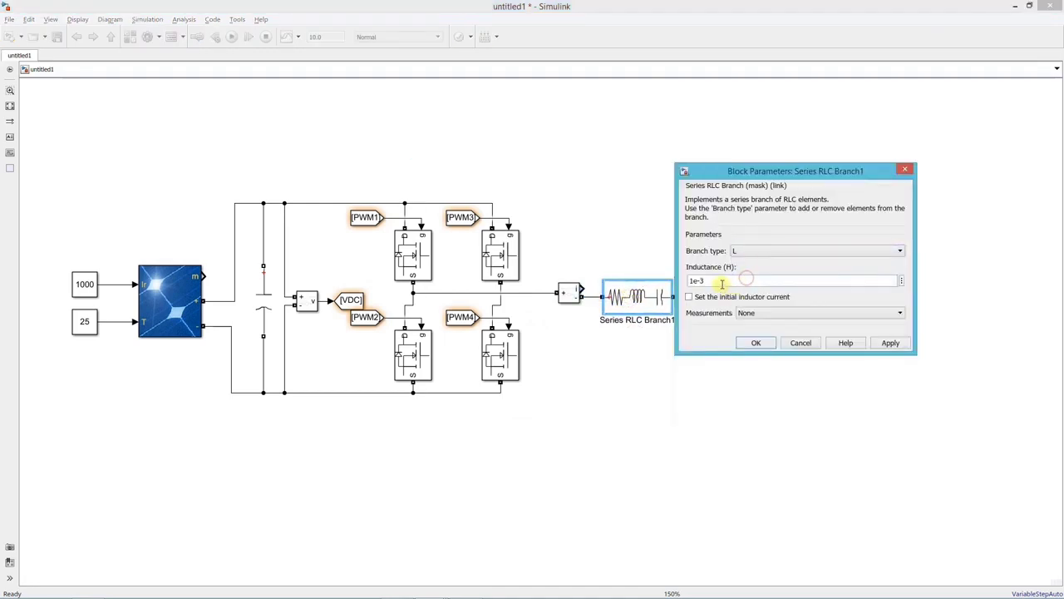
double_click(718, 281)
type("4.06")
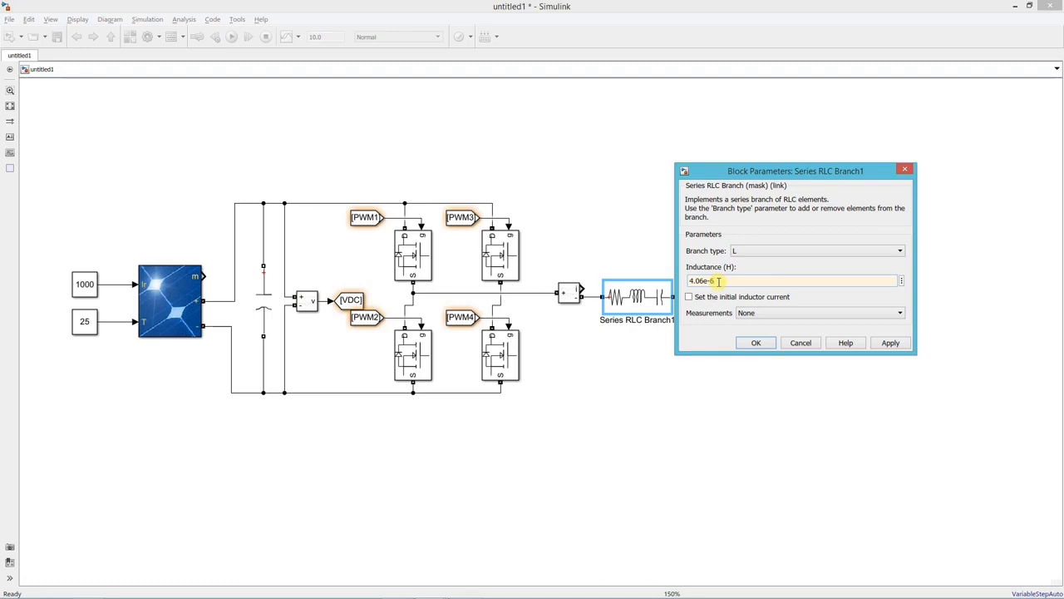
left_click(771, 341)
Copy the filter inductor below its output end, rotate the copy to vertical and connect its upper terminal to the inductor.
left_click_drag(660, 297, 691, 349)
key("ctrl+r")
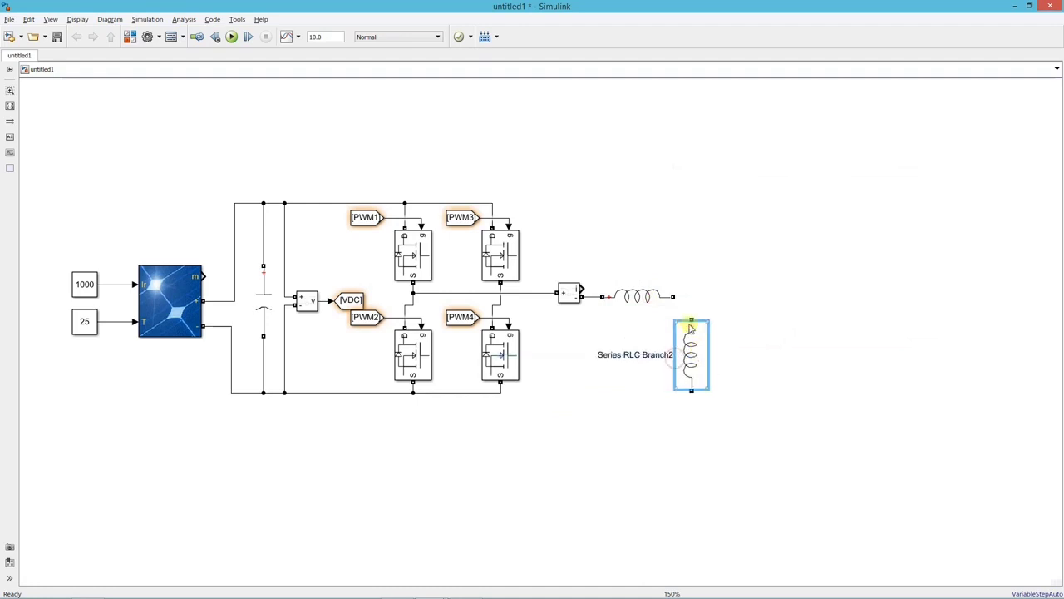
left_click_drag(675, 294, 691, 338)
left_click(691, 344)
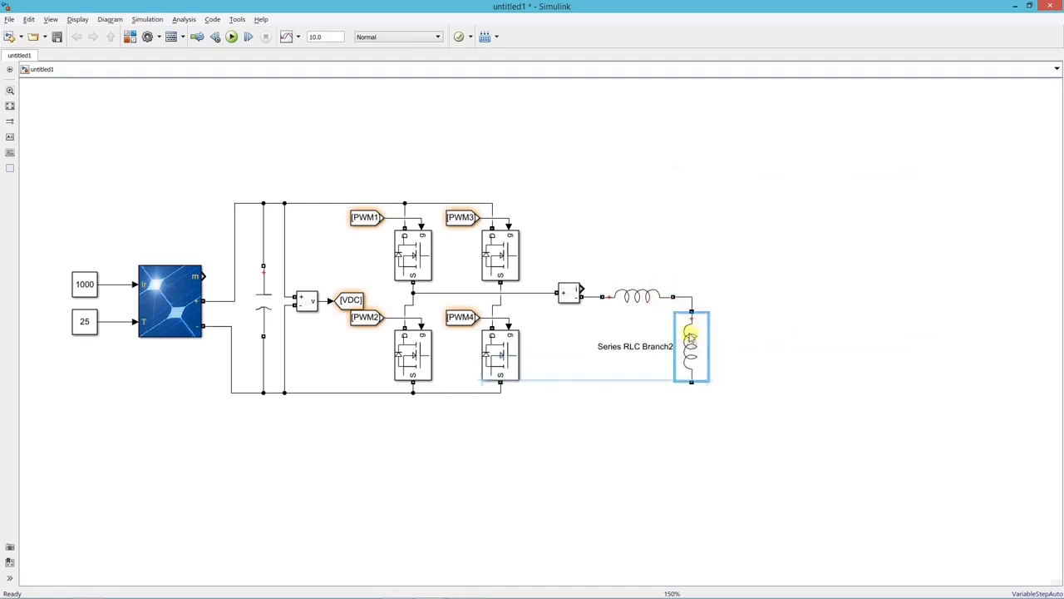
Change the vertical branch to type C with a capacitance of 6.23e-6 F.
double_click(689, 335)
left_click(804, 339)
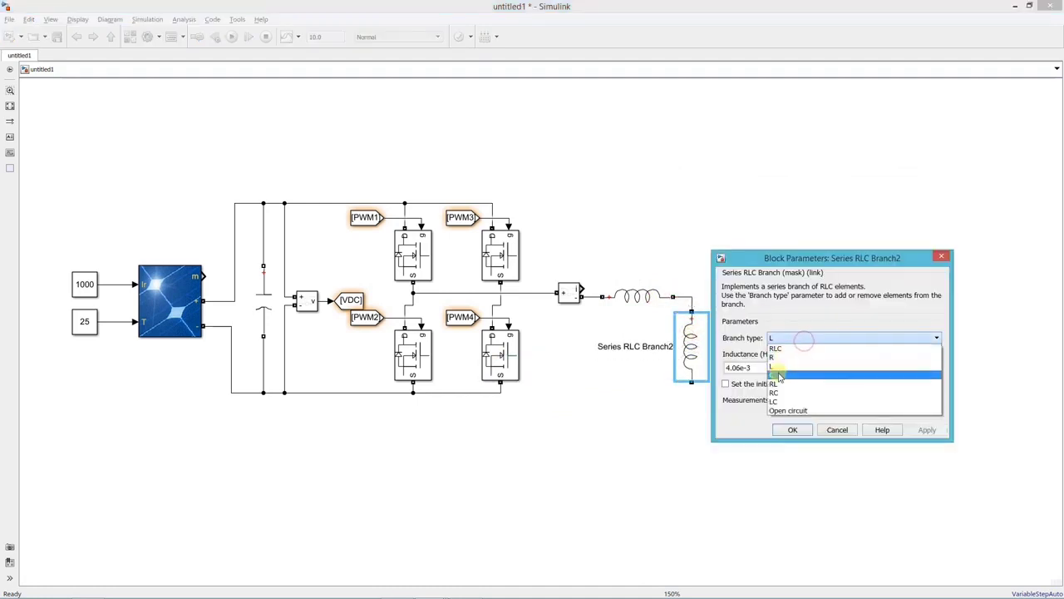
left_click(775, 375)
double_click(749, 368)
type("6")
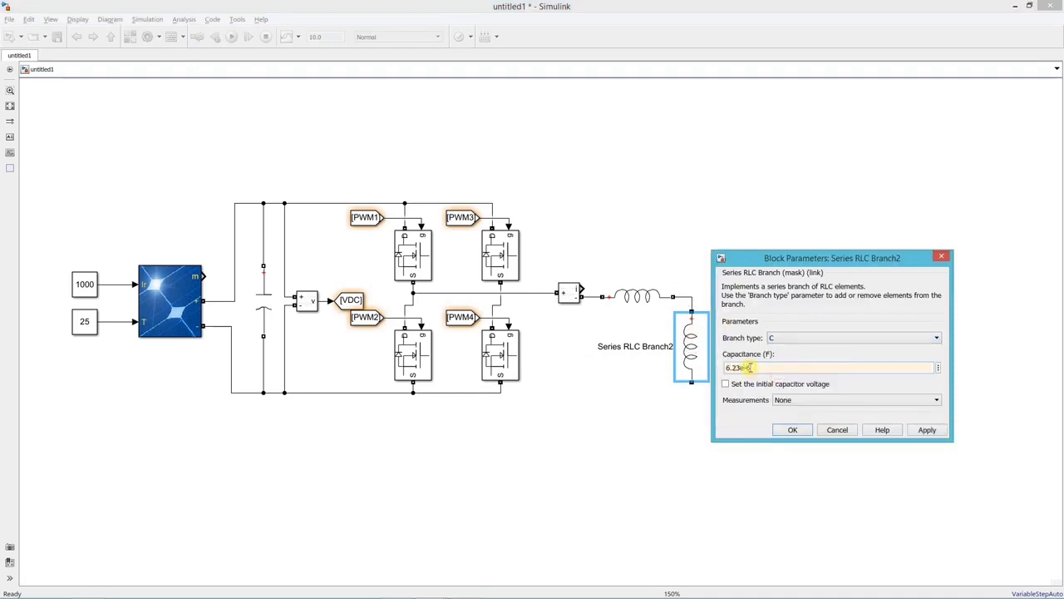
type(".23e-6")
left_click(792, 429)
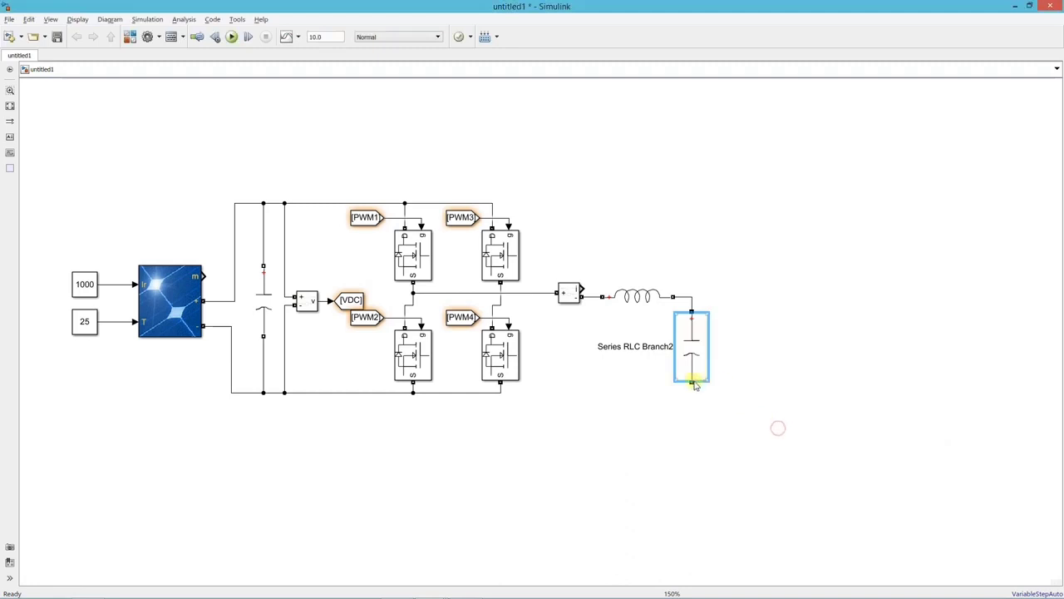
Connect the filter capacitor's lower terminal to the right leg's midpoint and shift the wire's vertical segment closer to the bridge.
left_click_drag(691, 383, 494, 310)
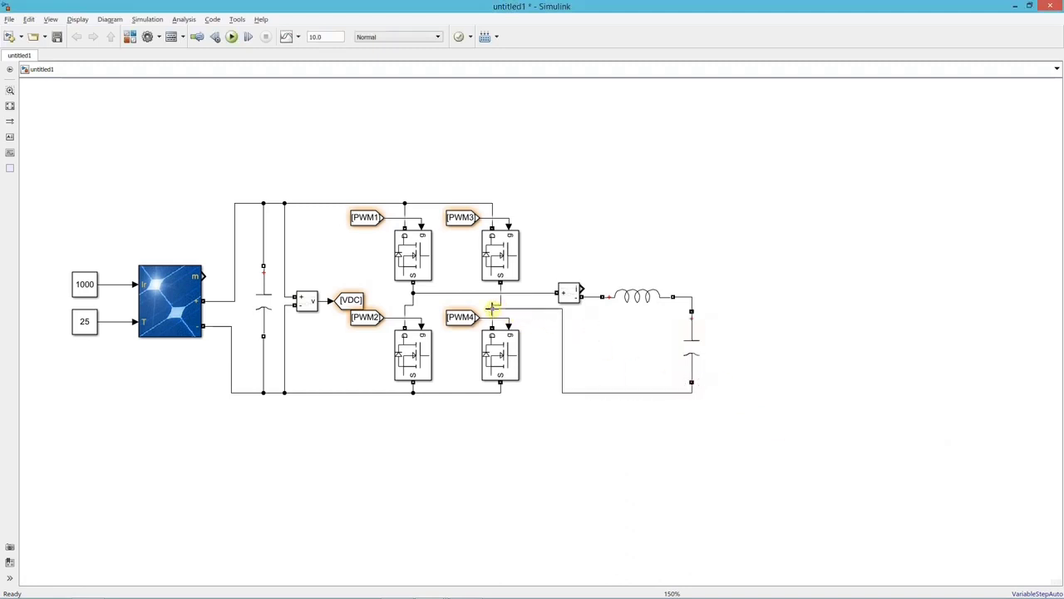
left_click_drag(561, 335, 540, 332)
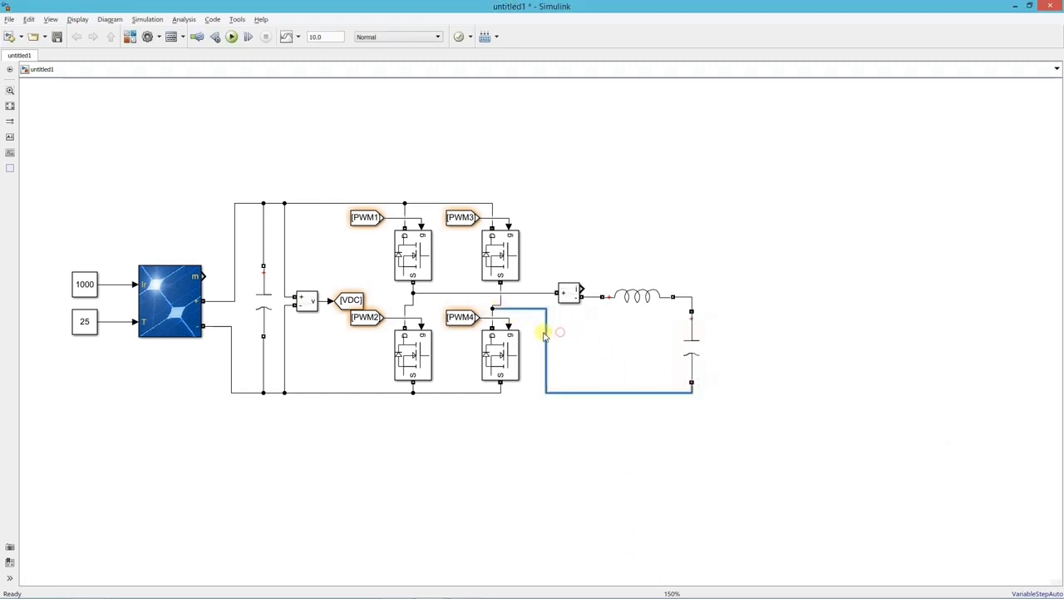
left_click(675, 340)
Copy the inductor to the right of the capacitor node, connect it to the node and set its inductance to 4.35e-3 H.
mouse_move(641, 304)
left_mouse_down()
mouse_move(761, 296)
mouse_move(691, 296)
left_mouse_up()
double_click(752, 297)
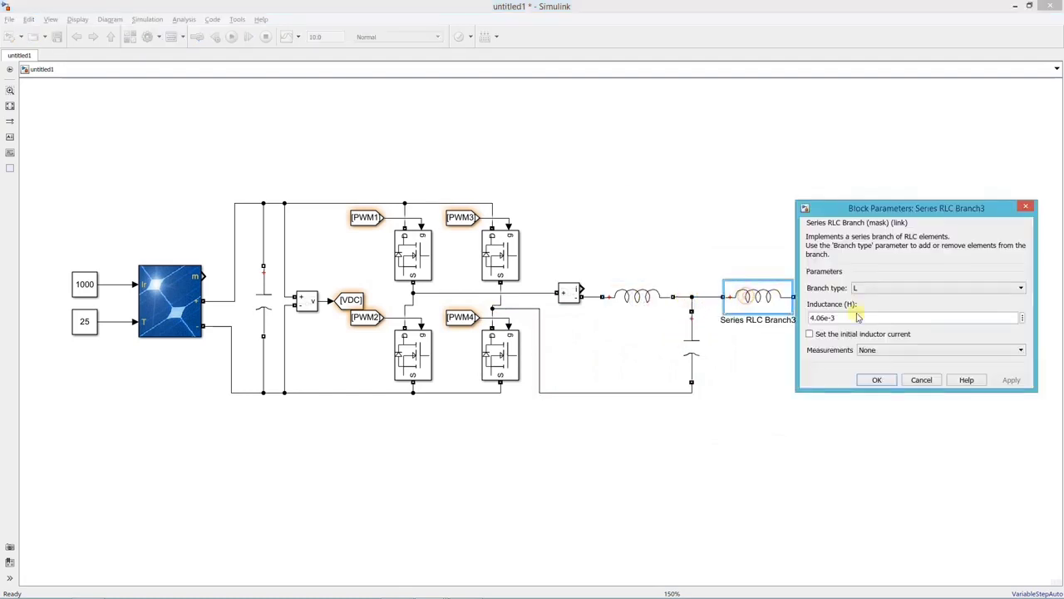
left_click_drag(858, 317, 811, 317)
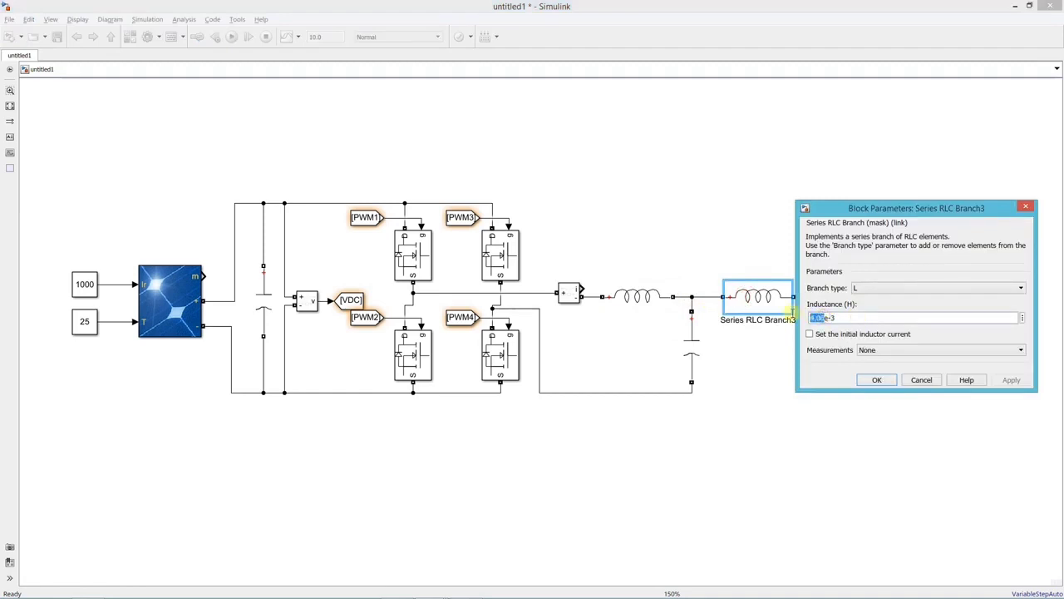
type("4")
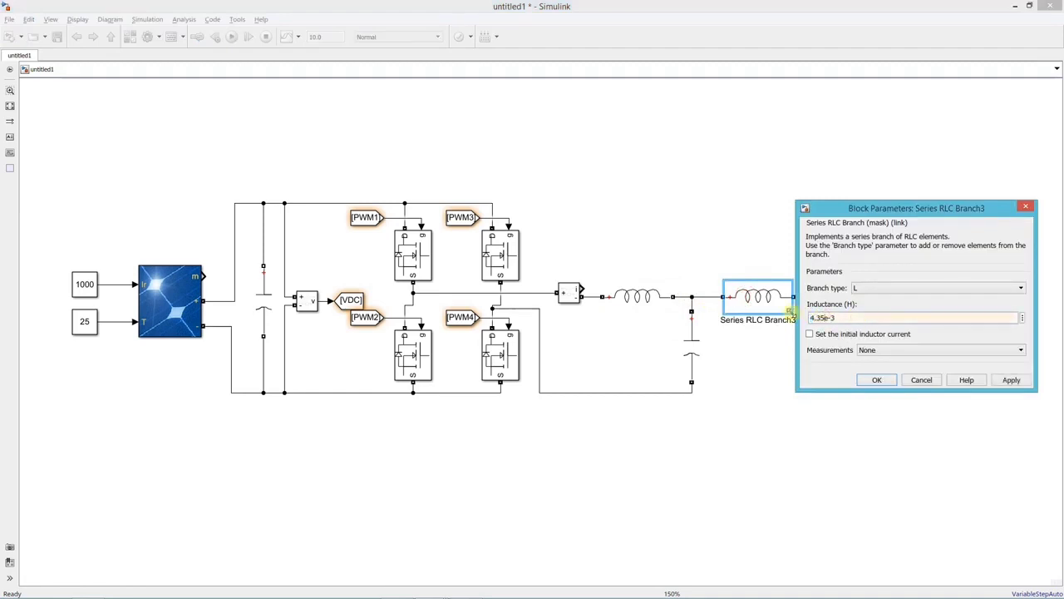
left_click(861, 379)
Copy the Current Measurement block to the right of the second inductor and connect its positive terminal to the inductor.
left_click_drag(568, 292, 815, 306)
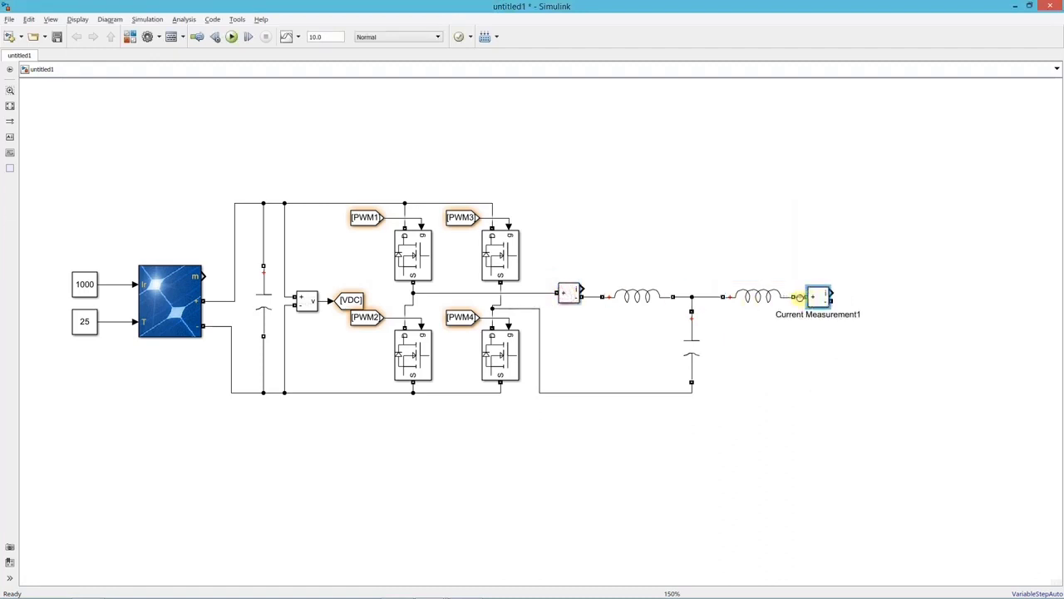
left_click(800, 297)
left_click(791, 254)
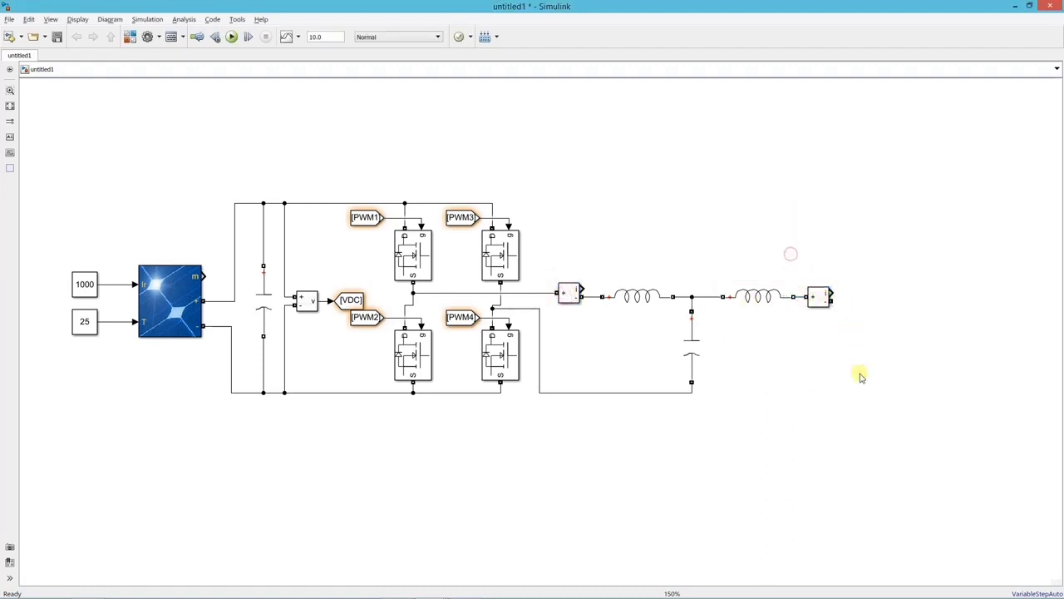
Add an AC Voltage Source and connect it between the second Current Measurement's negative terminal and the filter capacitor's return line.
double_click(855, 364)
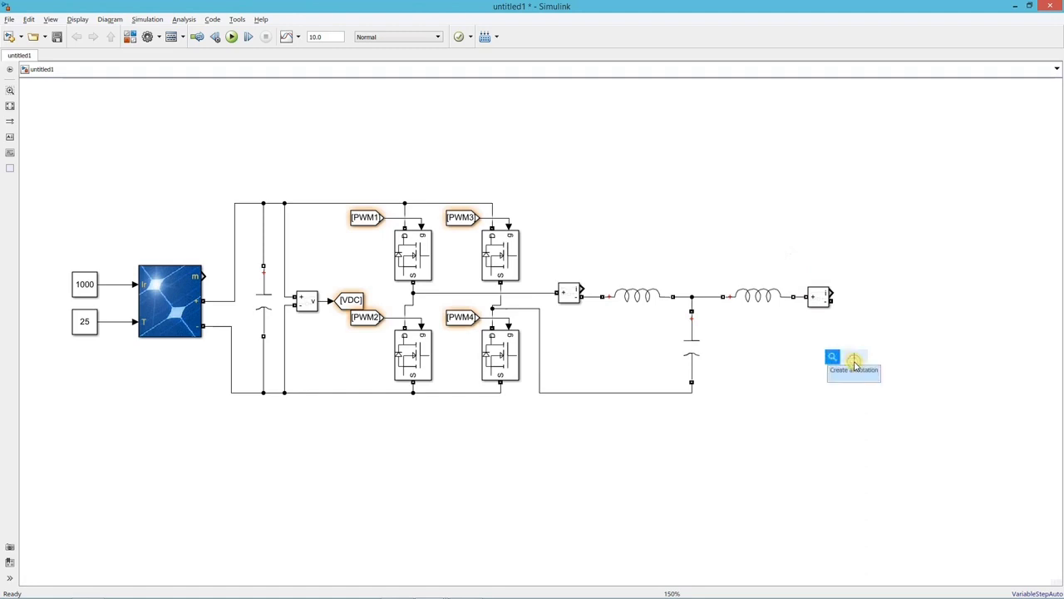
type("ac voltage")
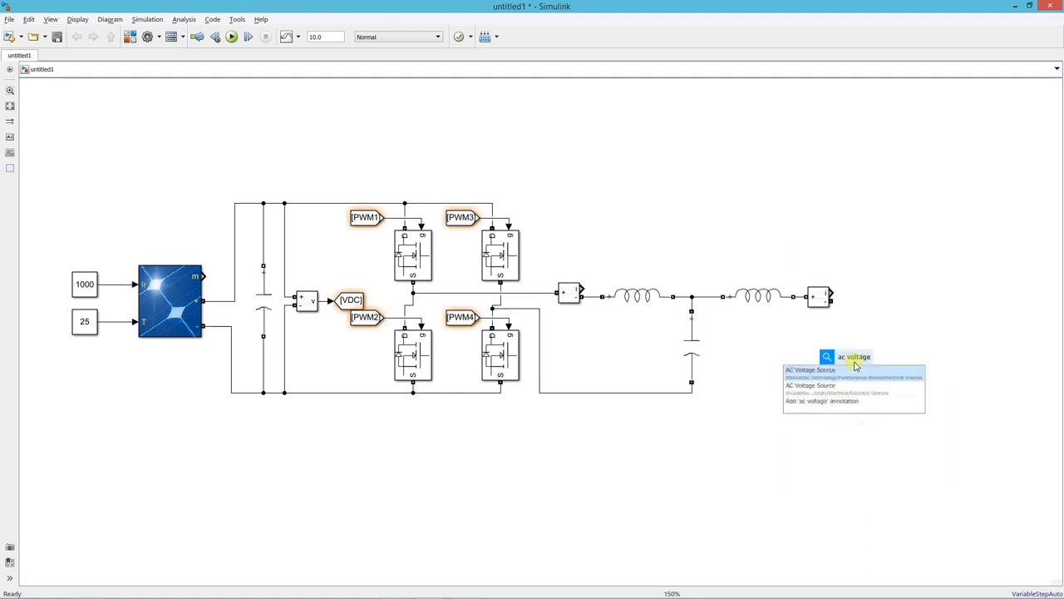
left_click(856, 375)
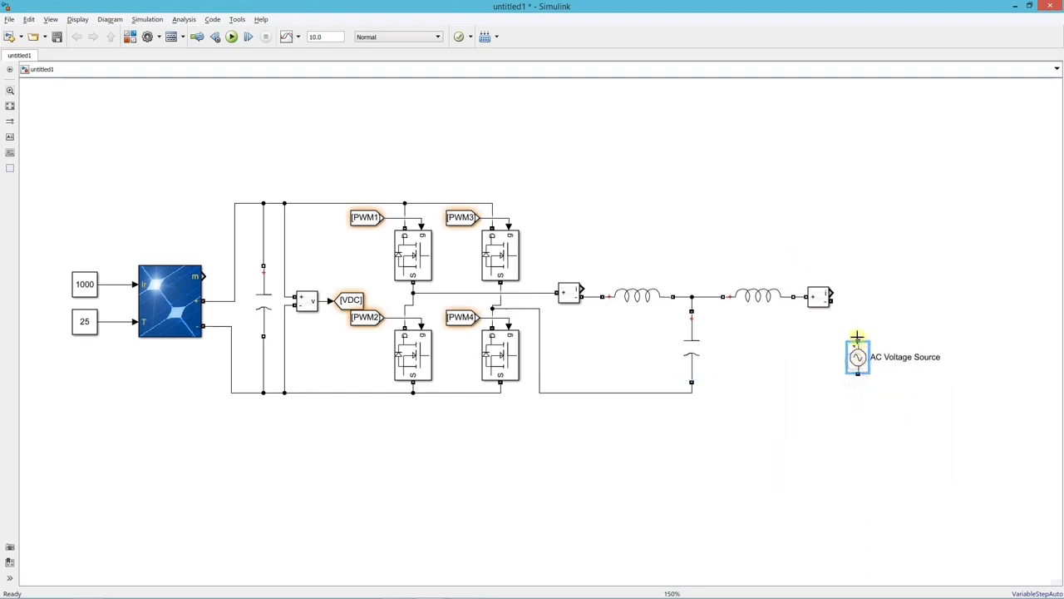
left_click_drag(857, 336, 820, 297)
mouse_move(857, 363)
left_mouse_down()
mouse_move(845, 355)
mouse_move(692, 392)
left_mouse_up()
Add a Voltage Measurement block to the right of the AC Voltage Source and connect it across the source.
double_click(820, 424)
type("v")
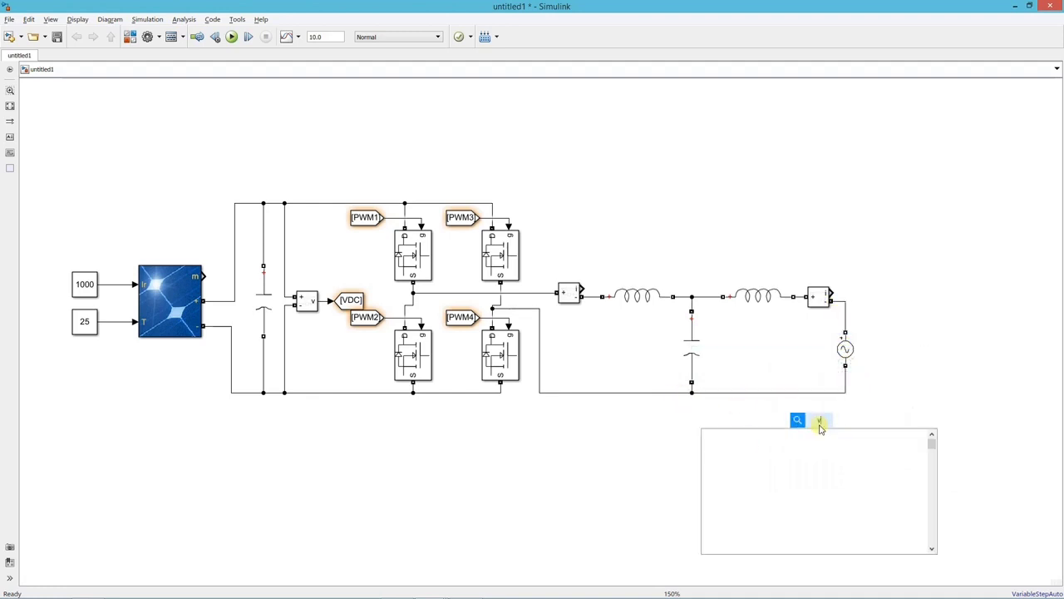
type("oltage meas")
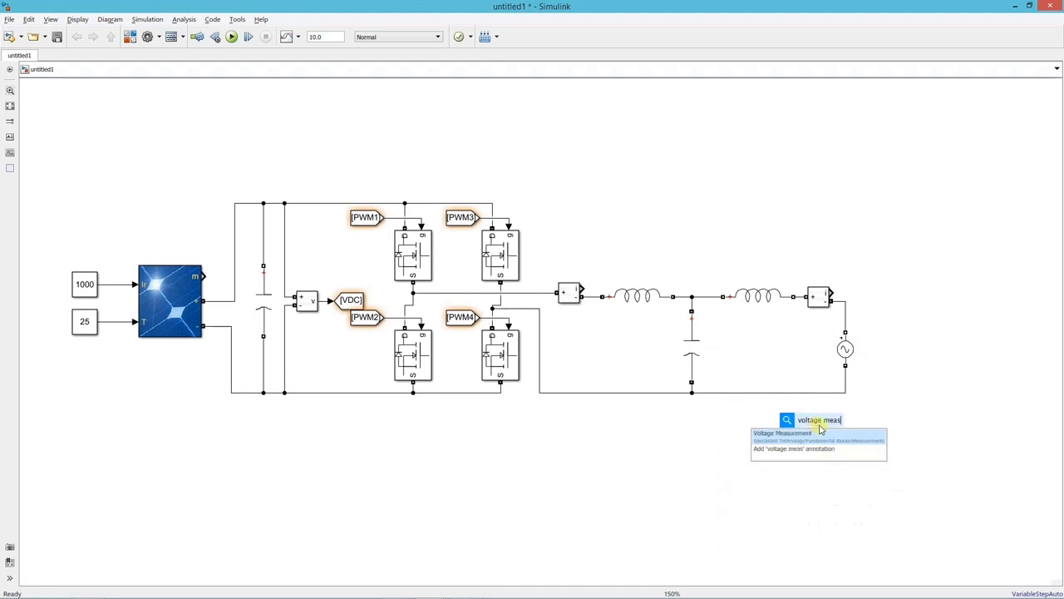
left_click(820, 432)
mouse_move(820, 424)
left_mouse_down()
mouse_move(890, 352)
mouse_move(844, 300)
left_mouse_up()
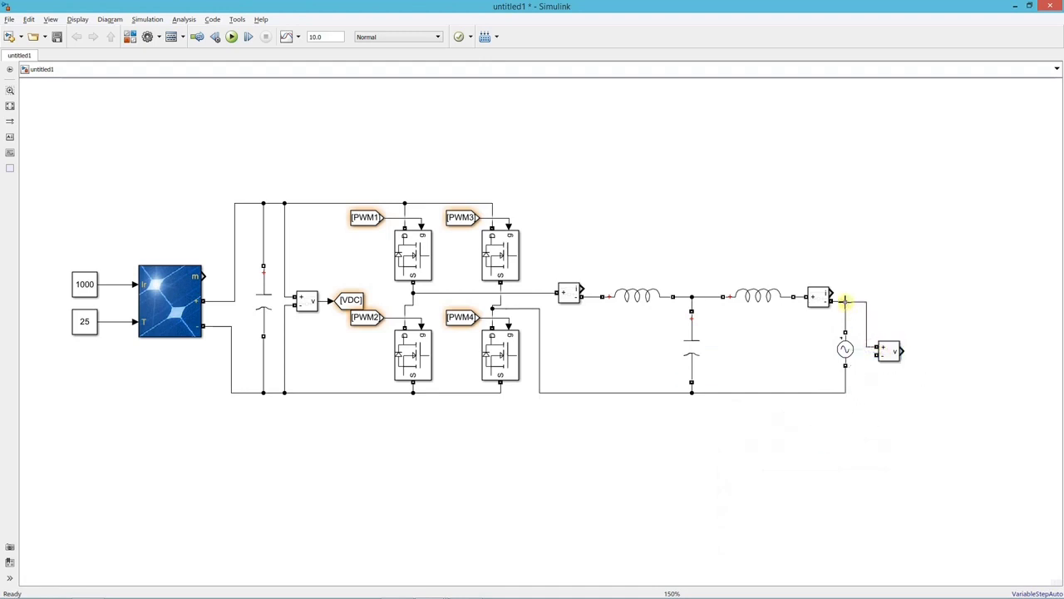
left_click_drag(877, 356, 844, 390)
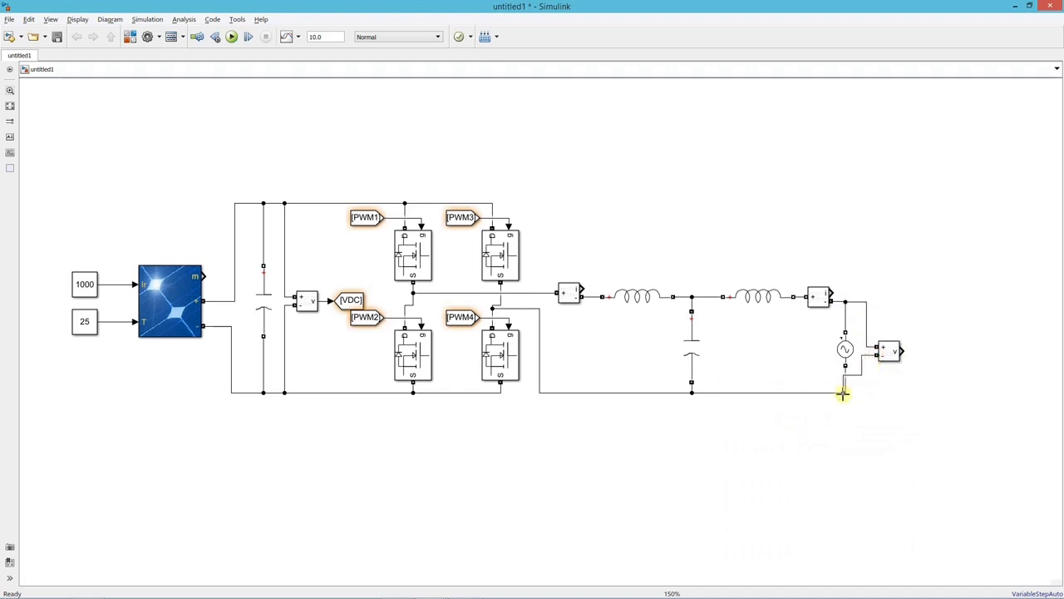
Add a Goto block and connect copies of it to the outputs of the grid voltage and both current measurements.
double_click(921, 400)
type("goto")
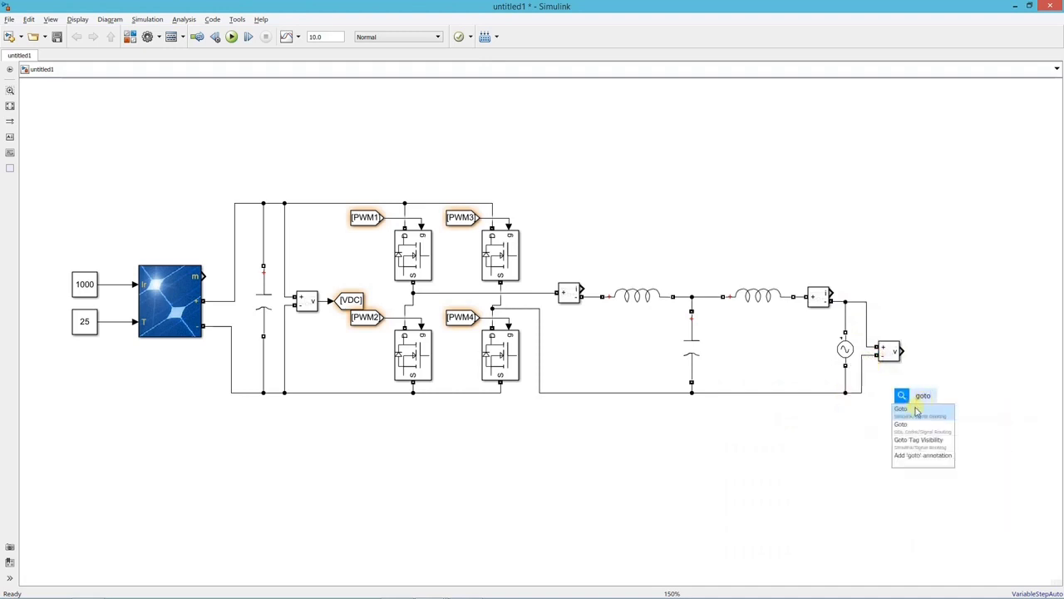
left_click(916, 409)
left_click_drag(917, 406, 624, 272)
Set the Goto tags of the current measurements to Iinv on the inverter side and Igrid on the grid side.
double_click(624, 272)
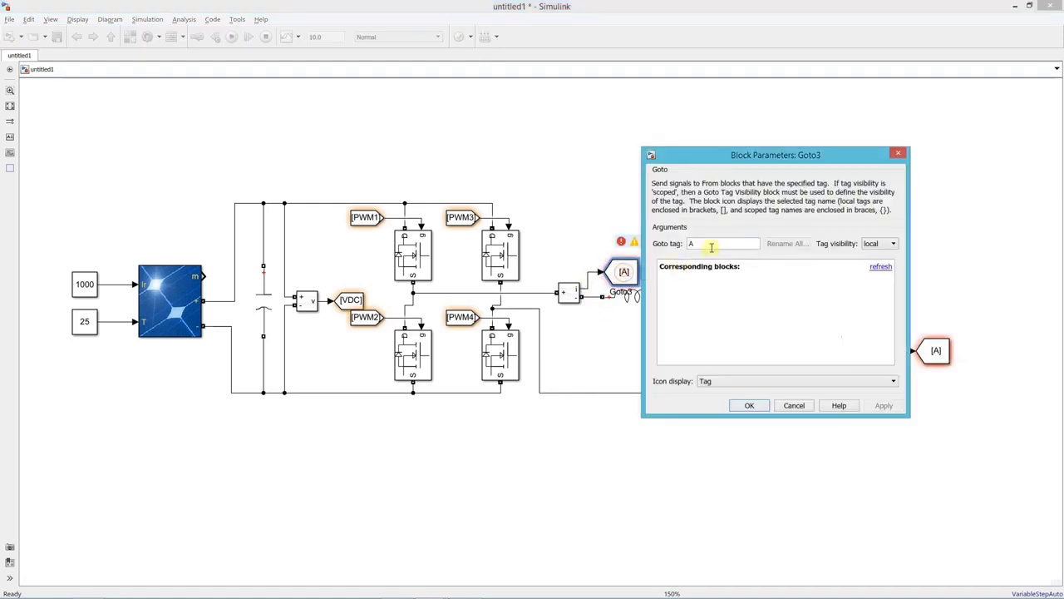
double_click(711, 246)
type("Iinv")
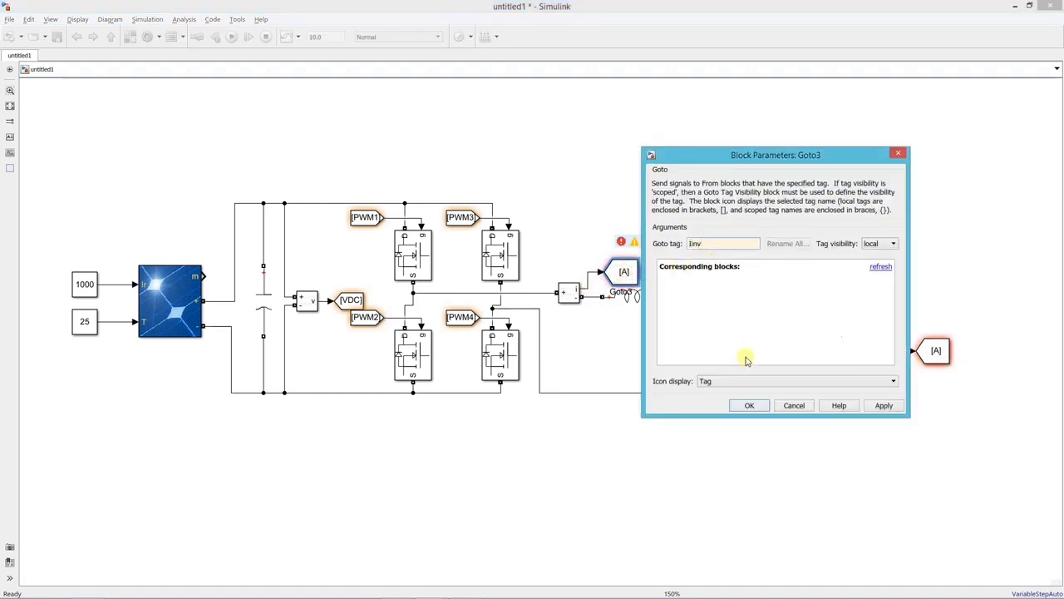
left_click(749, 405)
double_click(869, 276)
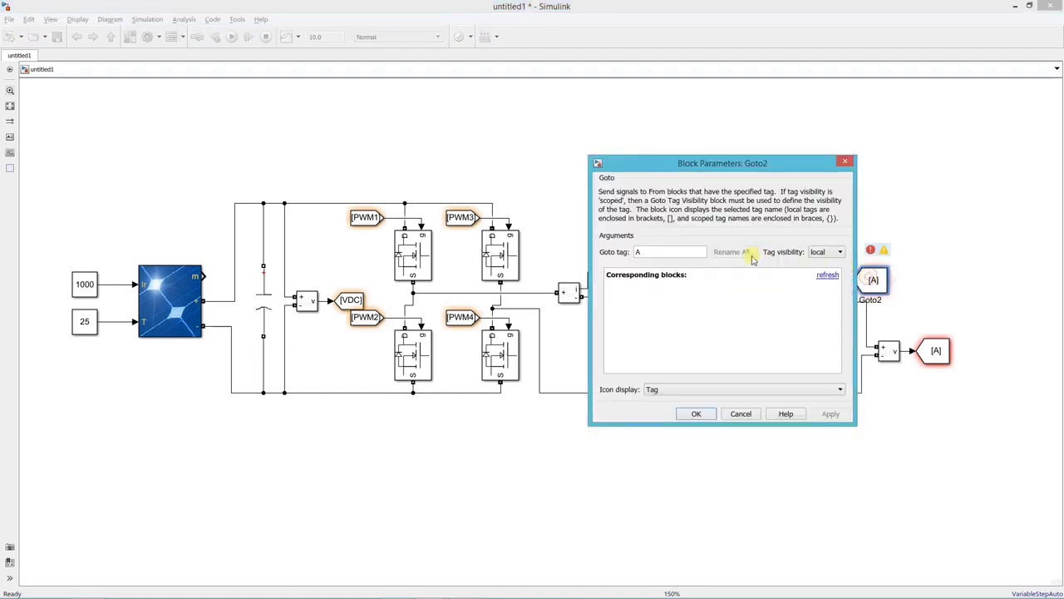
type("Igrid")
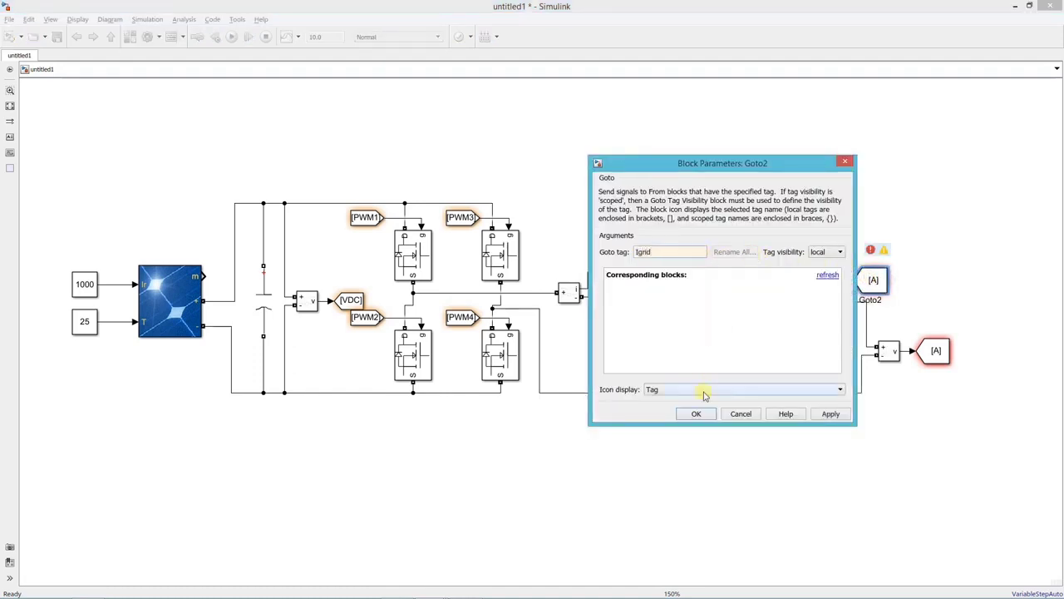
left_click(697, 413)
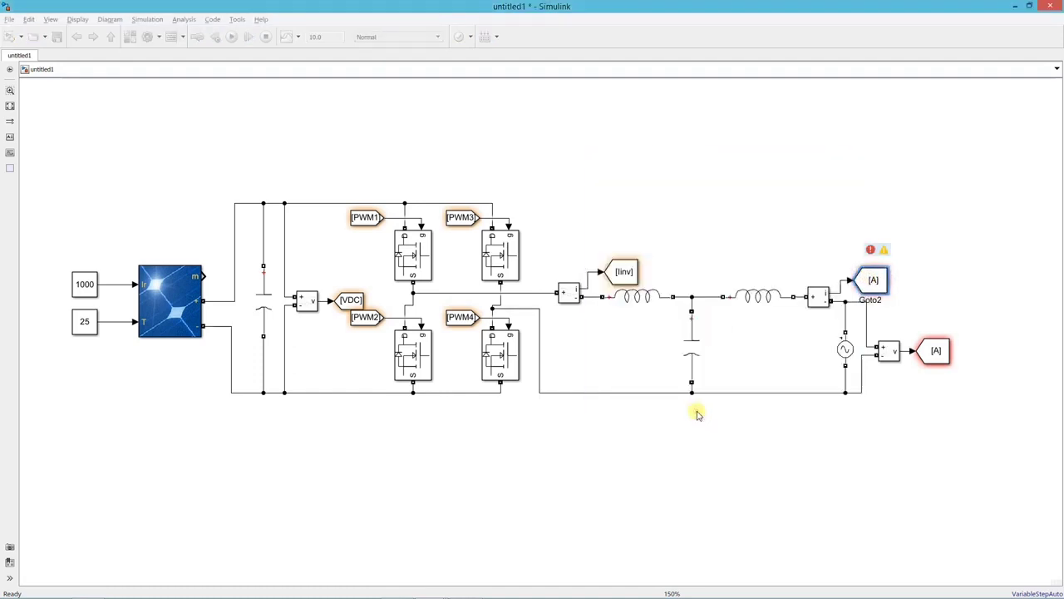
Set the Goto tag at the grid Voltage Measurement output to Vgrid.
double_click(936, 350)
double_click(722, 323)
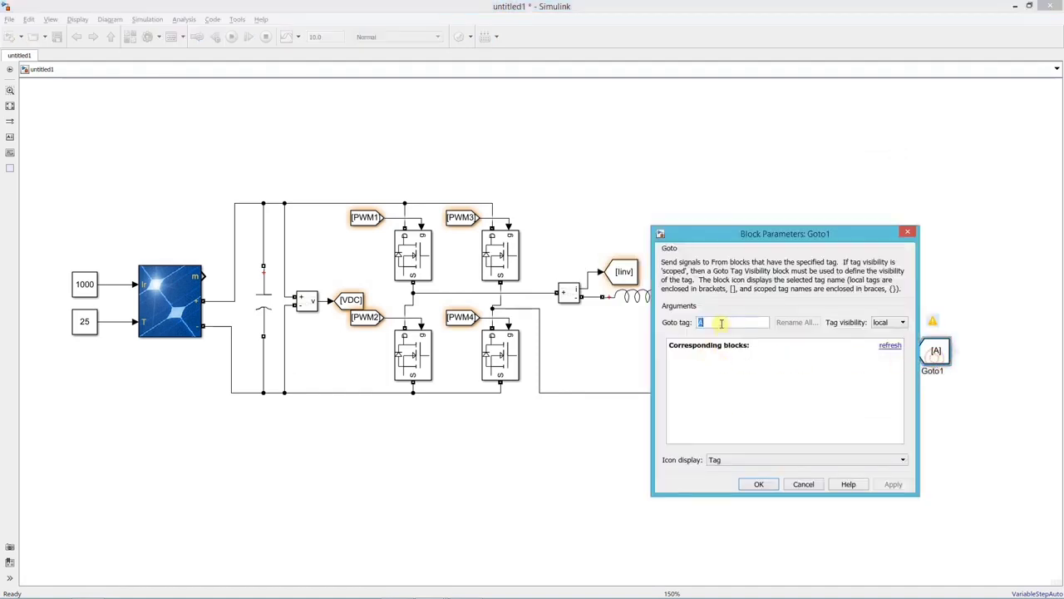
type("Vgrid")
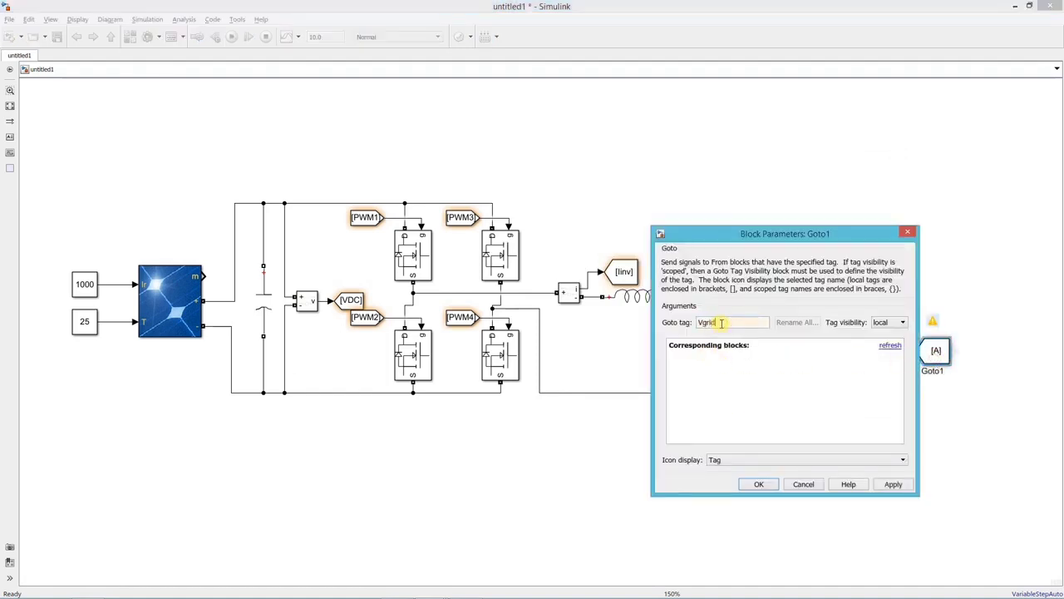
left_click(758, 483)
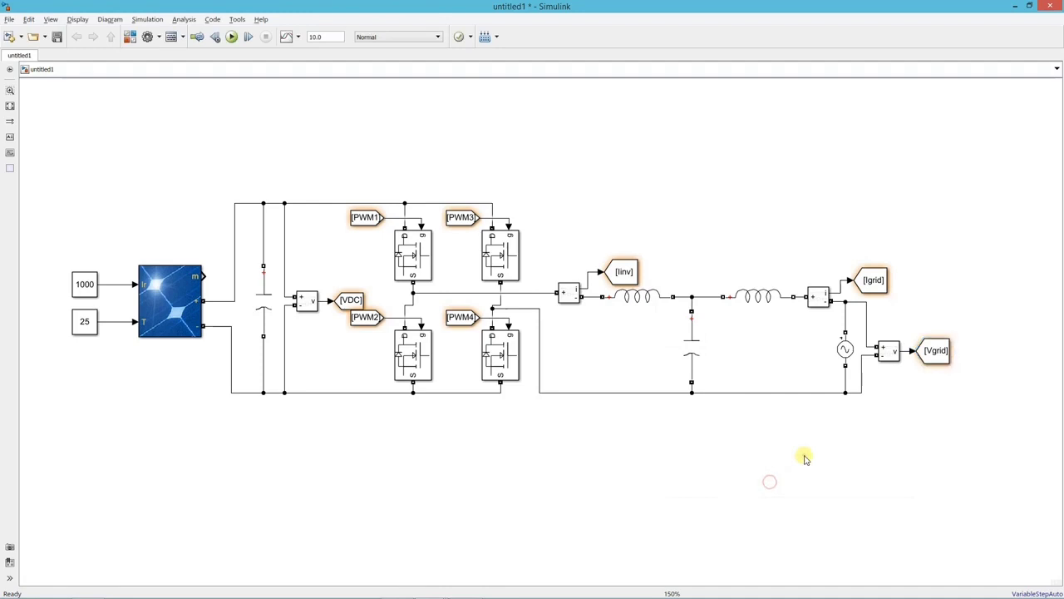
Place a From block for Vgrid below the PV array and connect a First-Order Filter block to its output.
left_click_drag(956, 350, 98, 474)
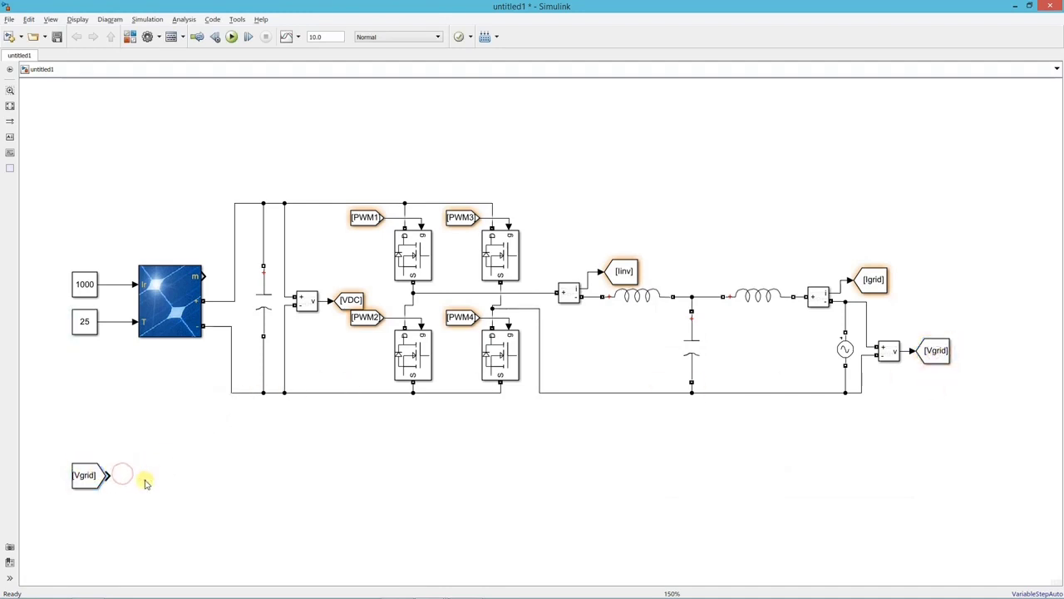
double_click(143, 477)
type("first order")
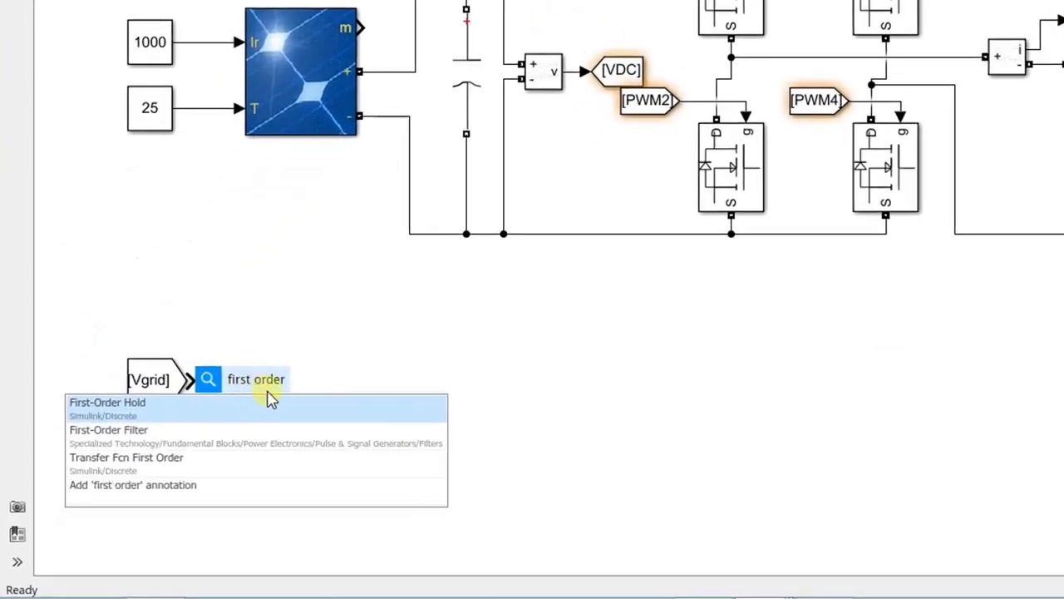
left_click(238, 437)
left_click(254, 388)
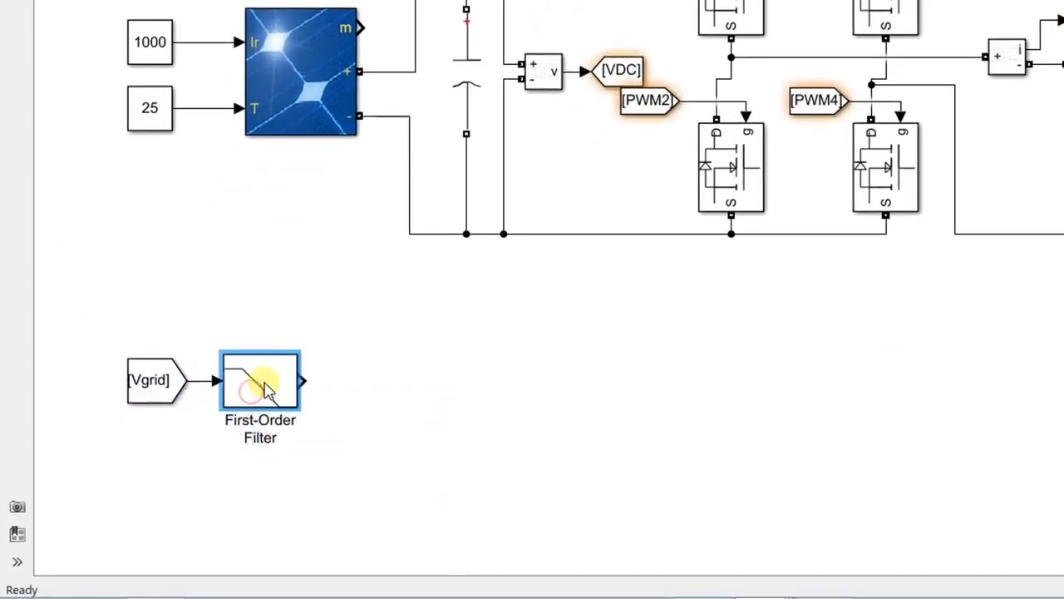
Configure the First-Order Filter as Lowpass with time constant 1/(2*pi*50) and filter state initialization turned off.
double_click(264, 390)
left_click(513, 265)
left_click(511, 281)
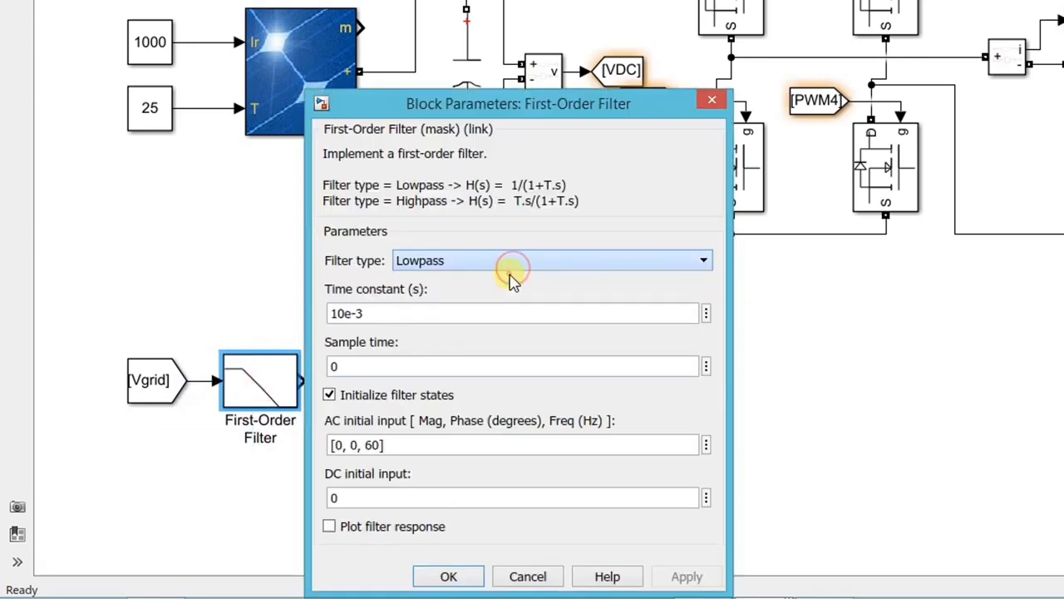
left_click_drag(534, 103, 631, 0)
left_click(437, 272)
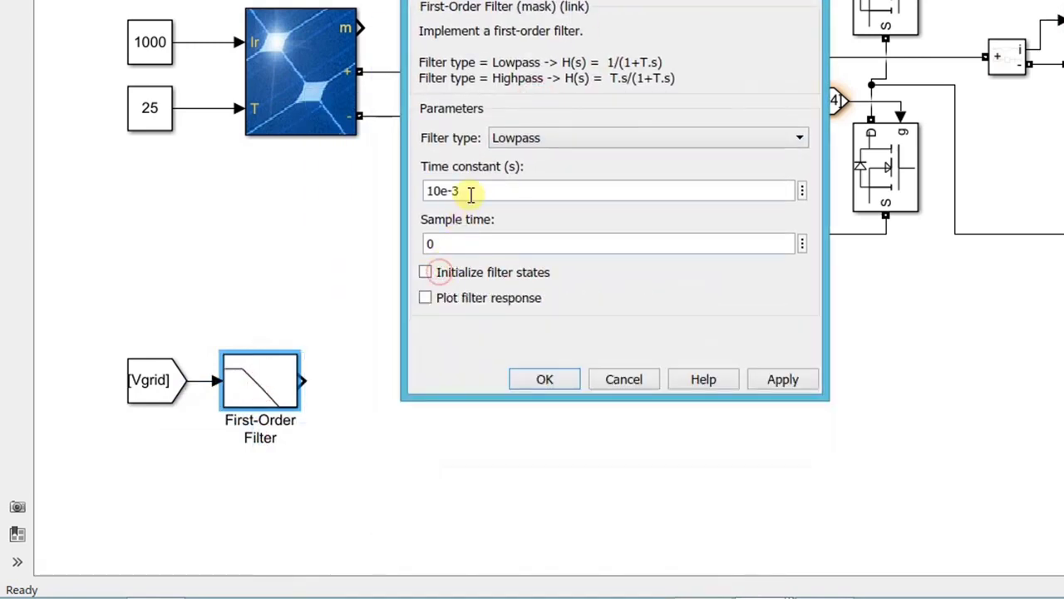
double_click(471, 191)
type("1/")
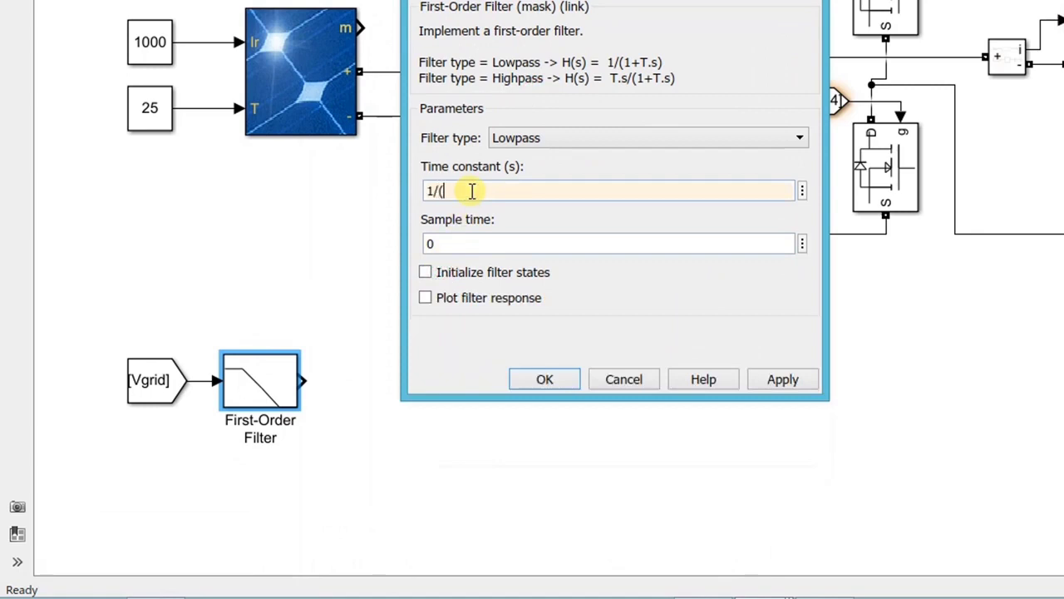
type("(2*pi*50")
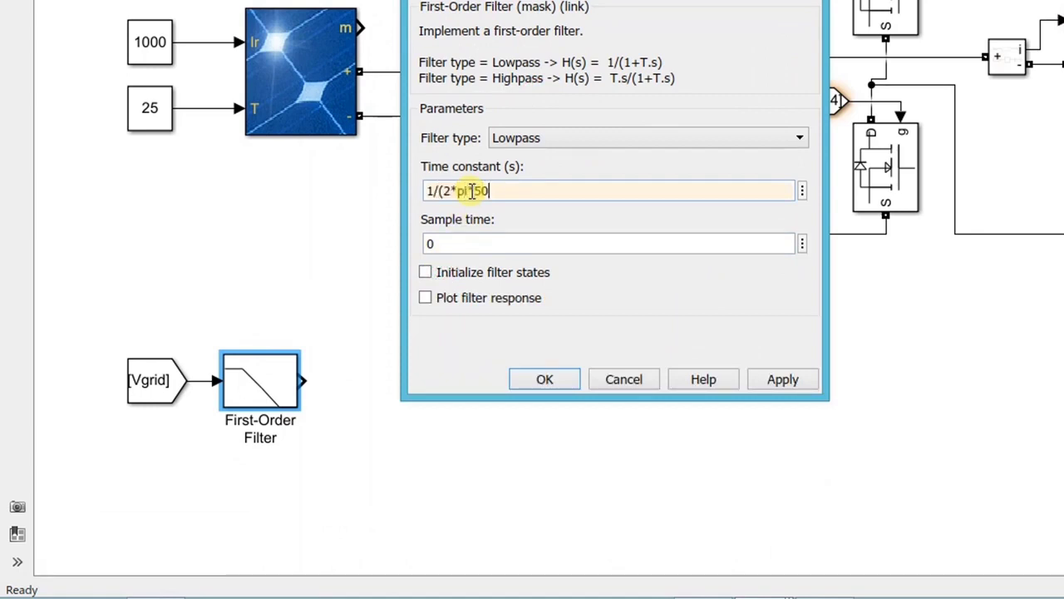
left_click(544, 378)
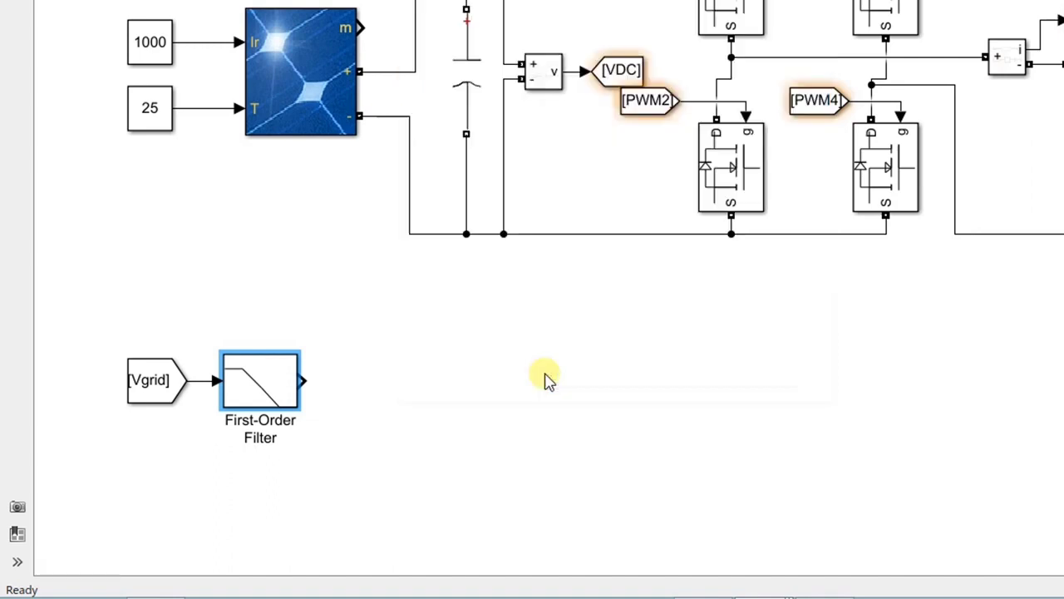
Connect a copy of the First-Order Filter in series, followed by a Gain block set to 2.
left_click_drag(274, 384, 373, 387)
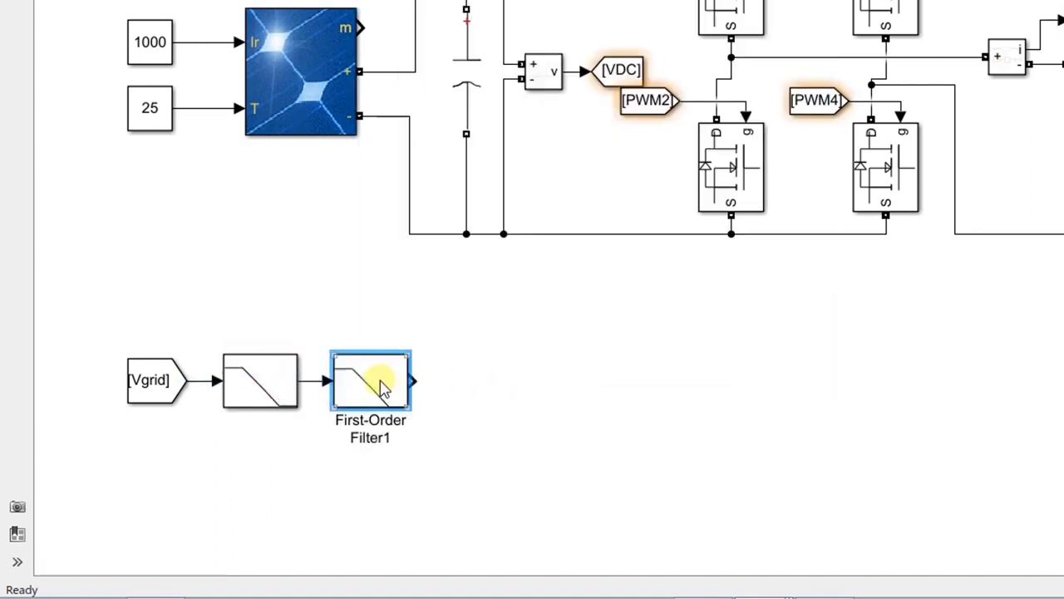
left_click(452, 391)
type("gain")
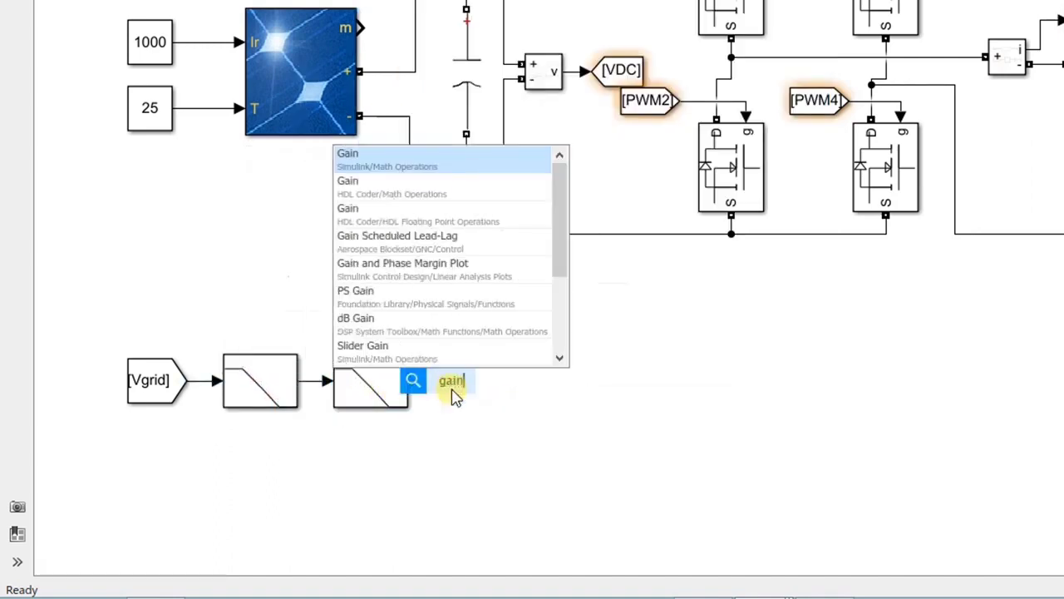
left_click(444, 162)
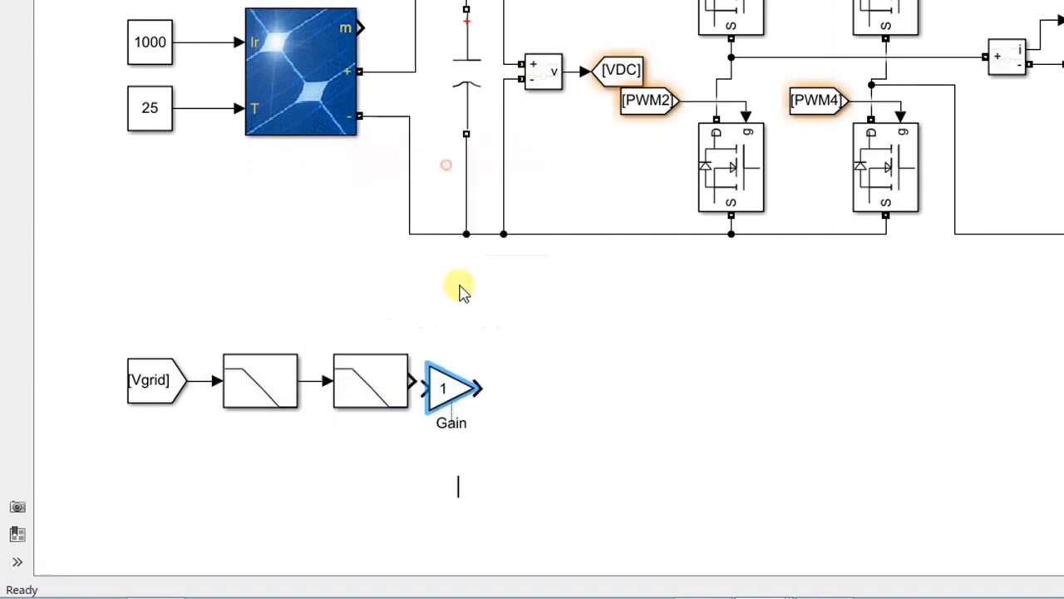
double_click(450, 387)
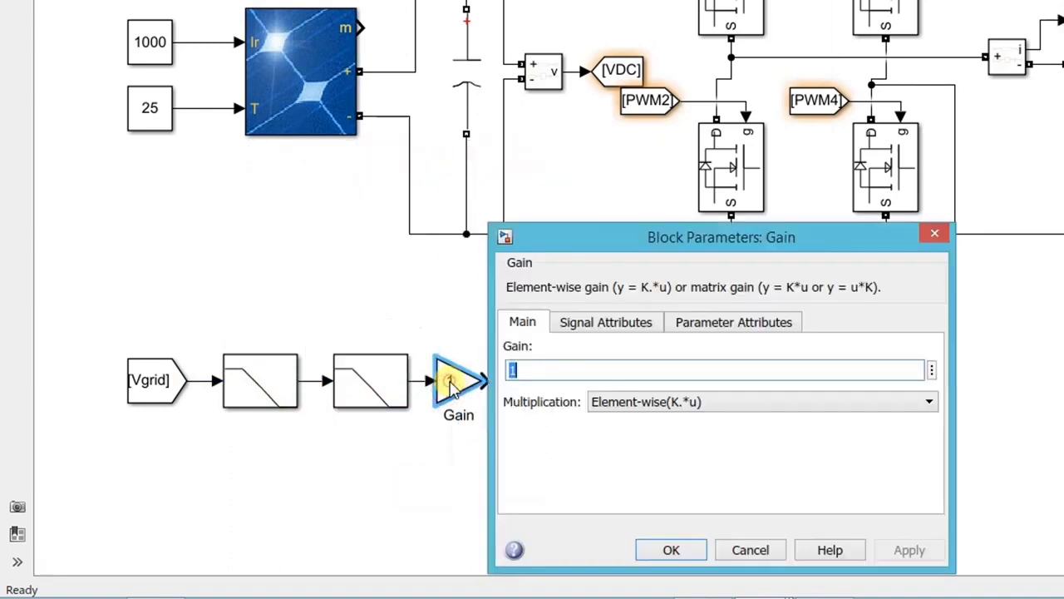
type("2")
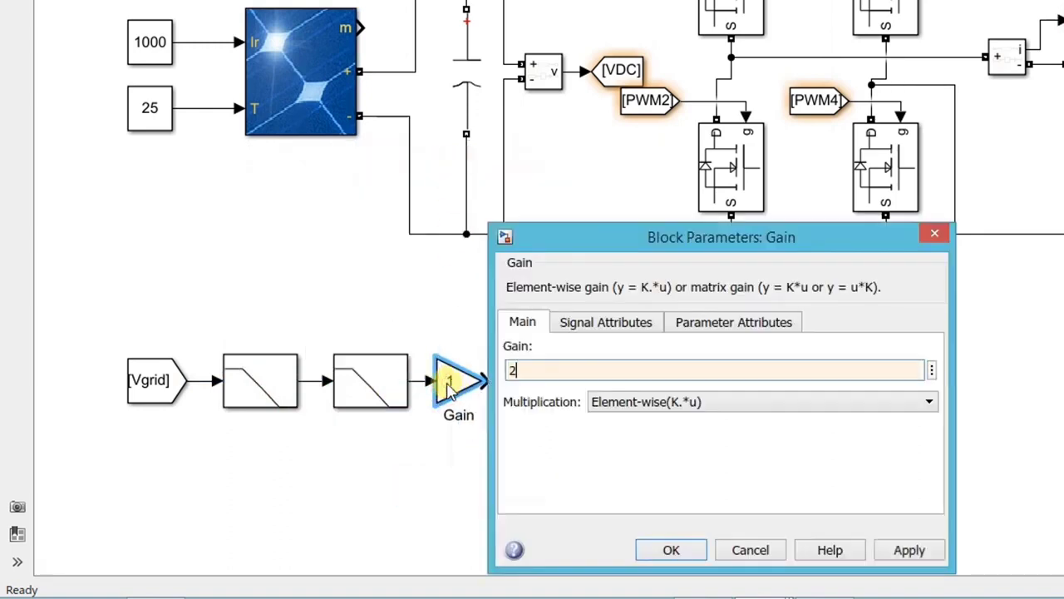
left_click(680, 547)
Add a Goto block at the output of the Gain block and set its tag to Alpha.
double_click(596, 428)
type("goto")
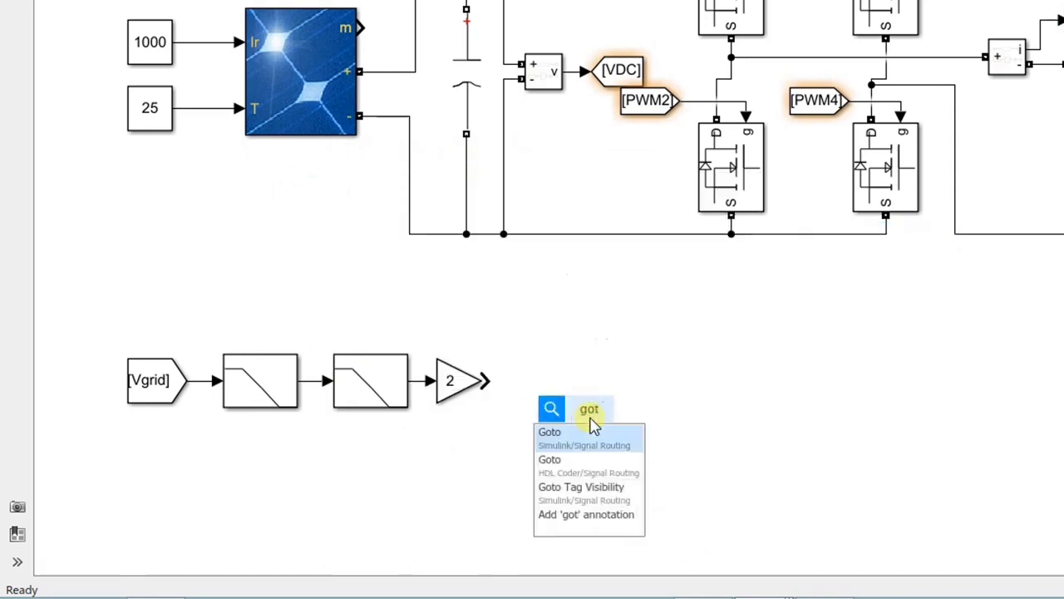
left_click(597, 444)
left_click_drag(576, 417, 538, 385)
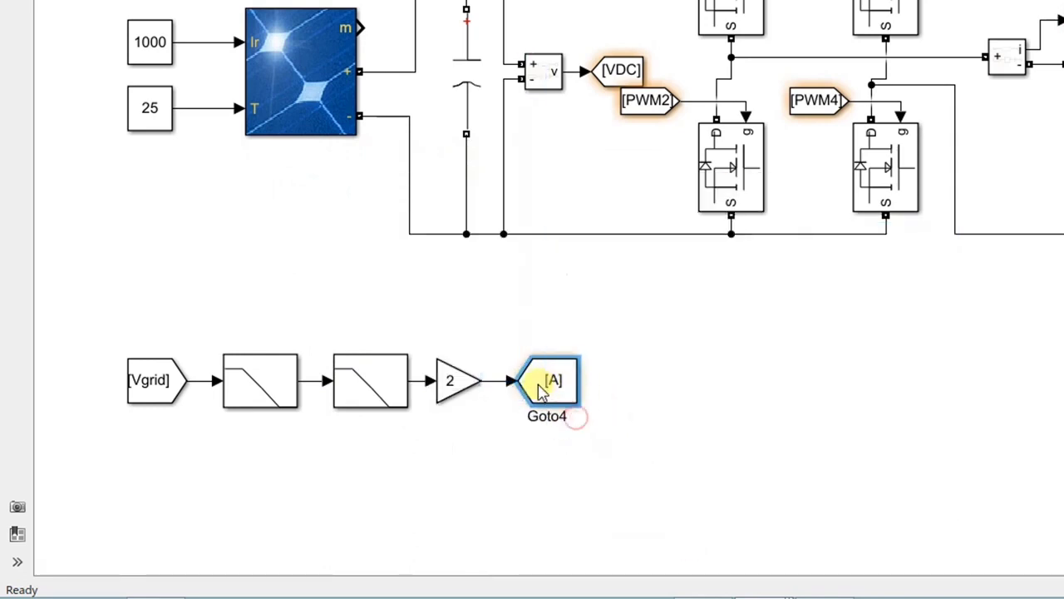
double_click(539, 385)
double_click(699, 329)
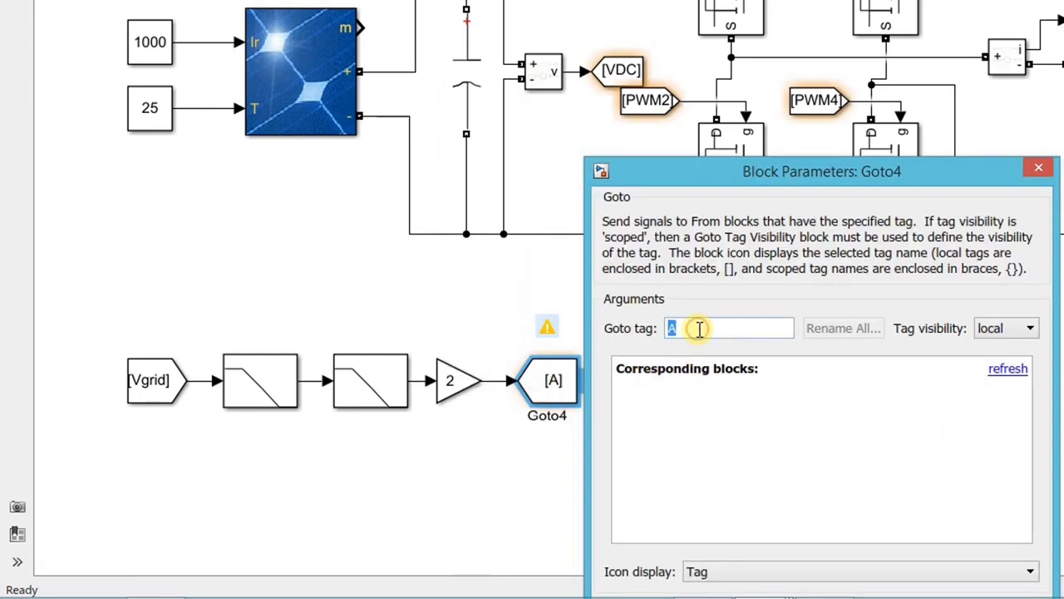
type("A")
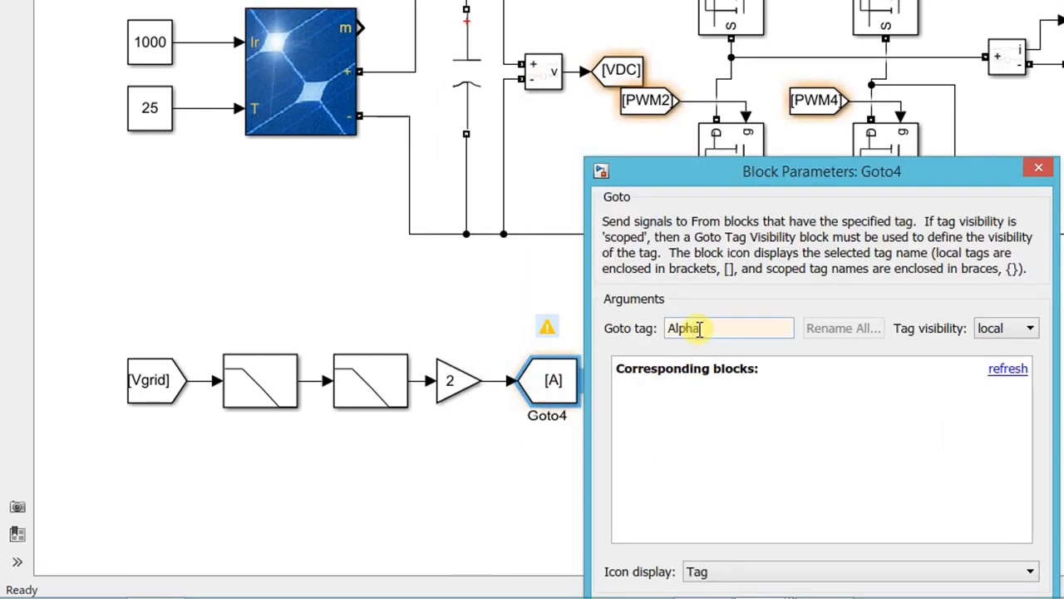
left_click(790, 526)
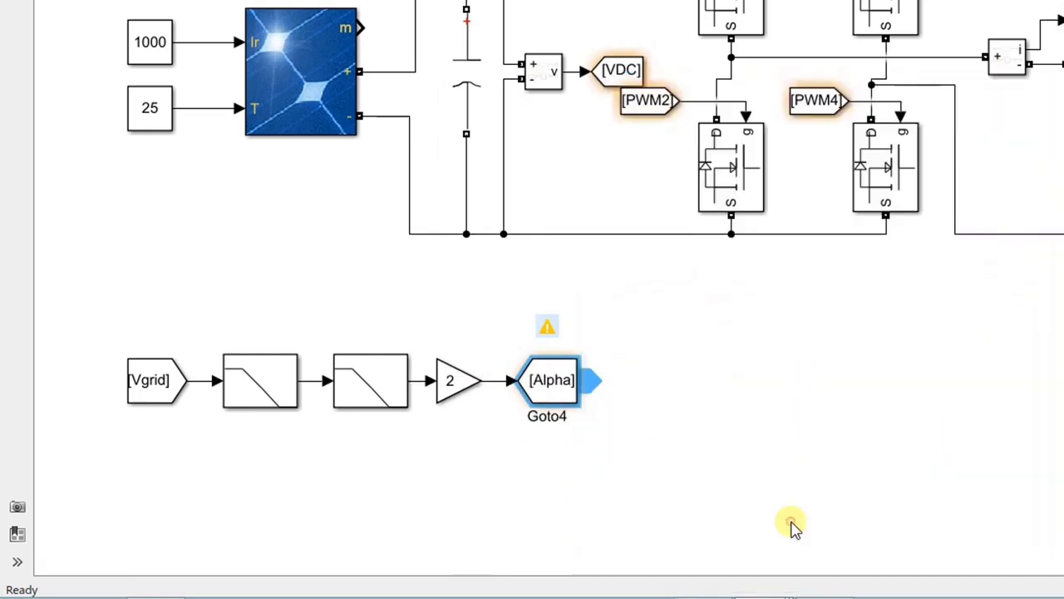
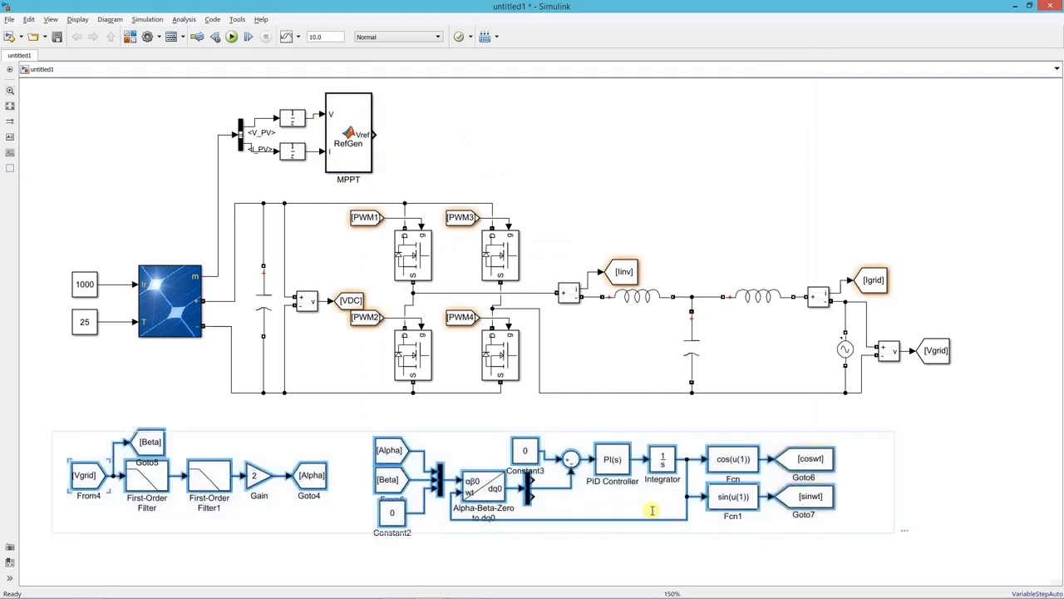
Move the entire power circuit from the PV array to the grid source down, leaving space beneath the MPPT block.
left_click_drag(60, 201, 948, 457)
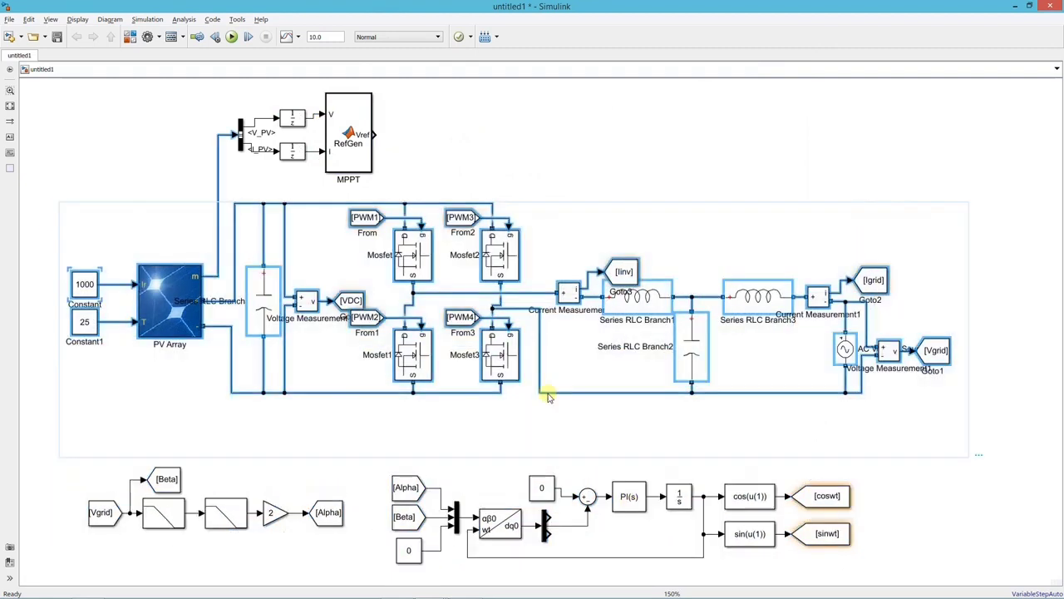
left_click_drag(171, 300, 167, 360)
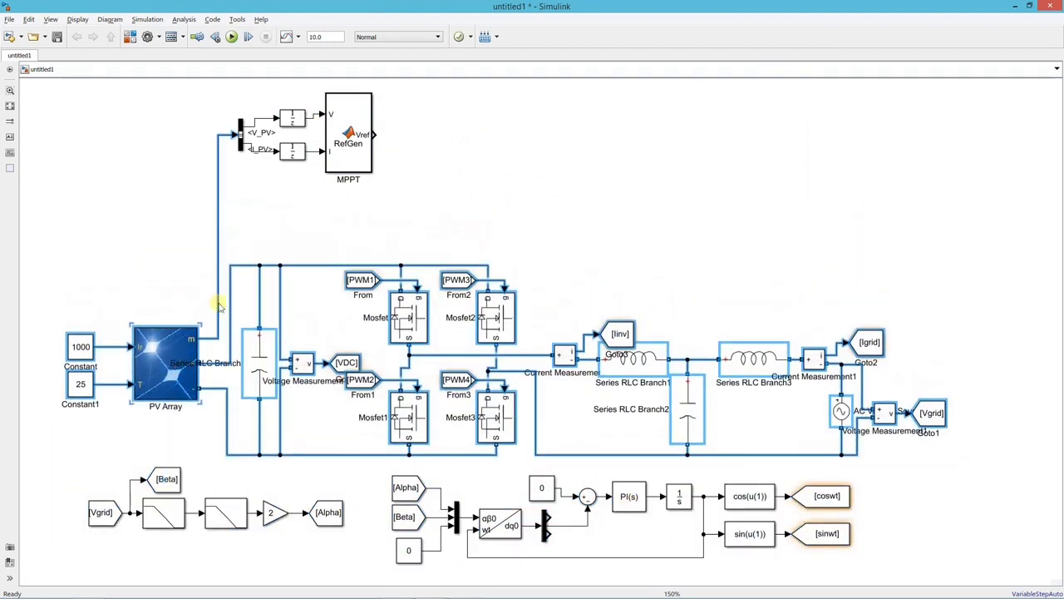
left_click(288, 207)
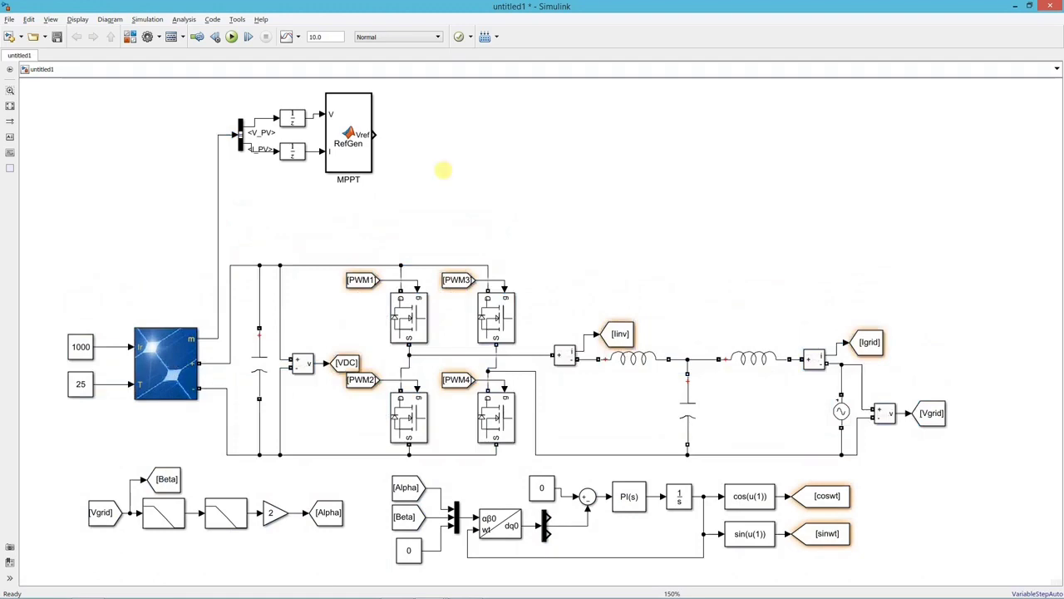
Add a Sum block and connect it to the Vref output of the MPPT block.
double_click(442, 169)
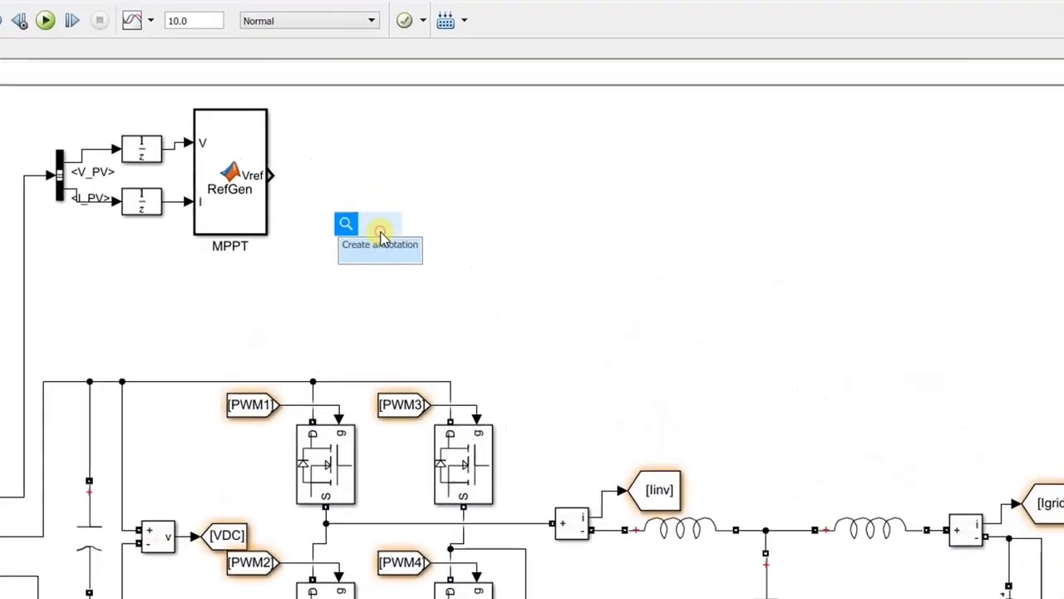
type("sum")
key("Return")
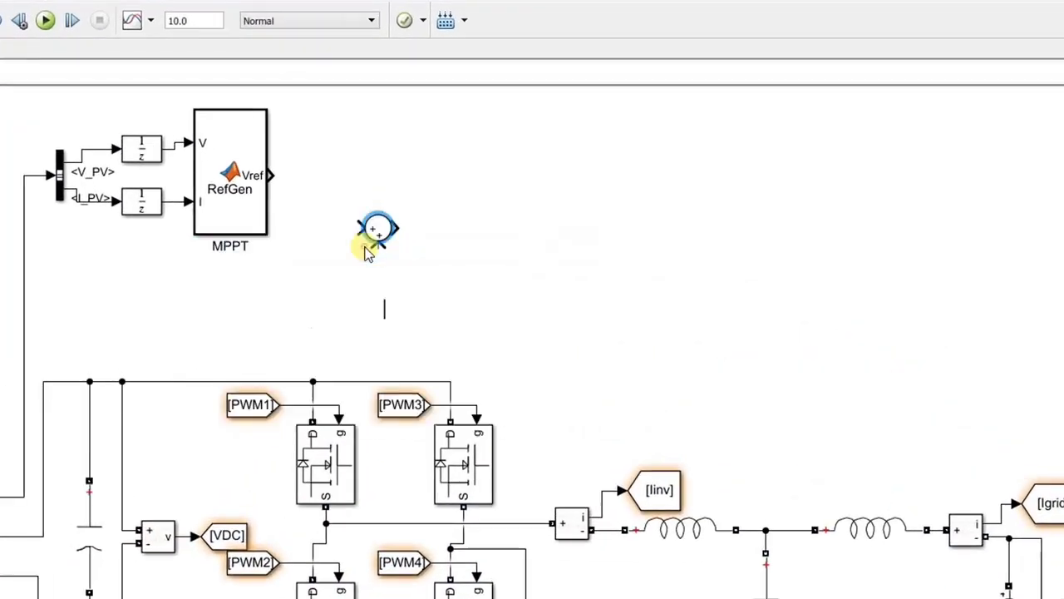
left_click_drag(373, 230, 309, 186)
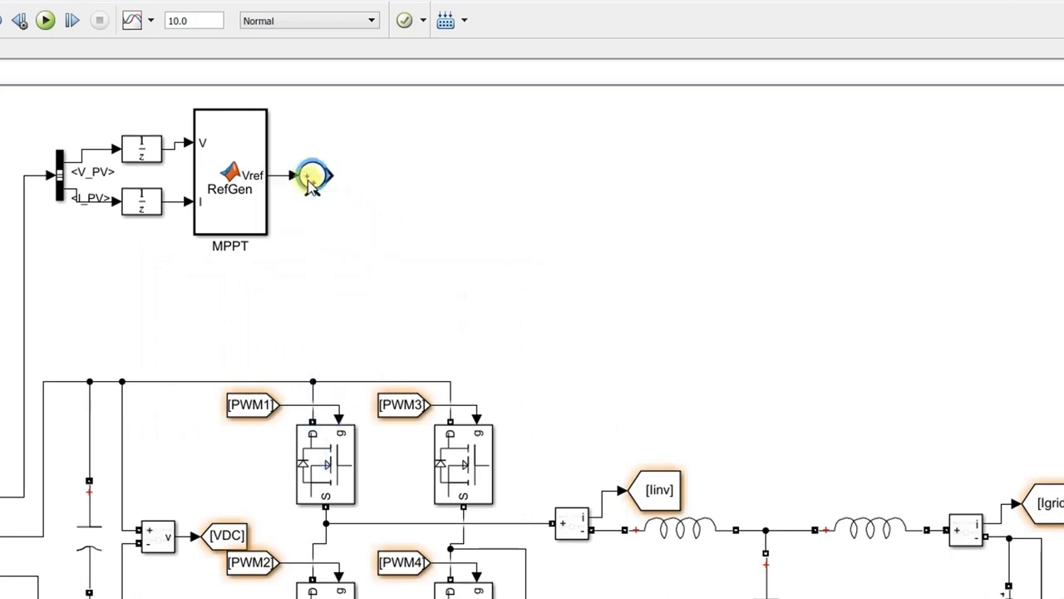
Set the Sum block's list of signs to |-+ and connect its plus input to the delayed V_PV signal.
double_click(311, 176)
left_click(390, 214)
key("BackSpace")
key("BackSpace")
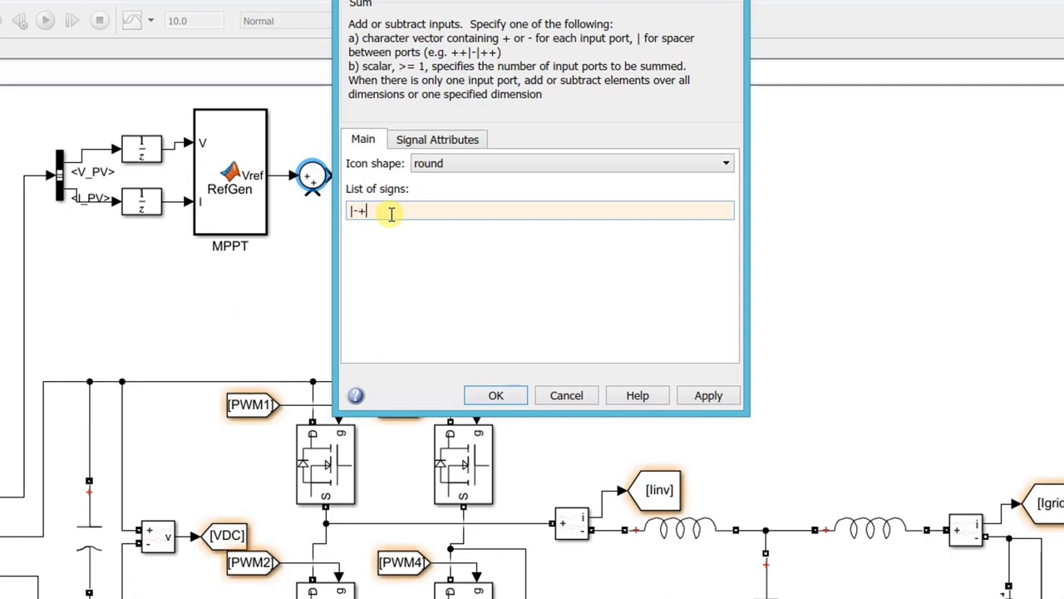
left_click(468, 393)
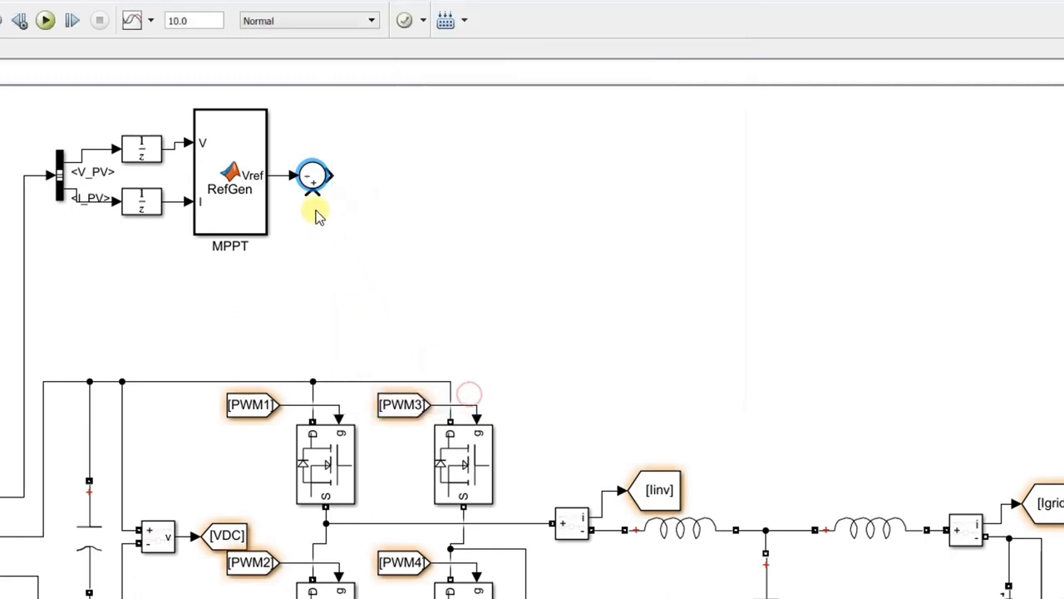
left_click_drag(312, 197, 172, 149)
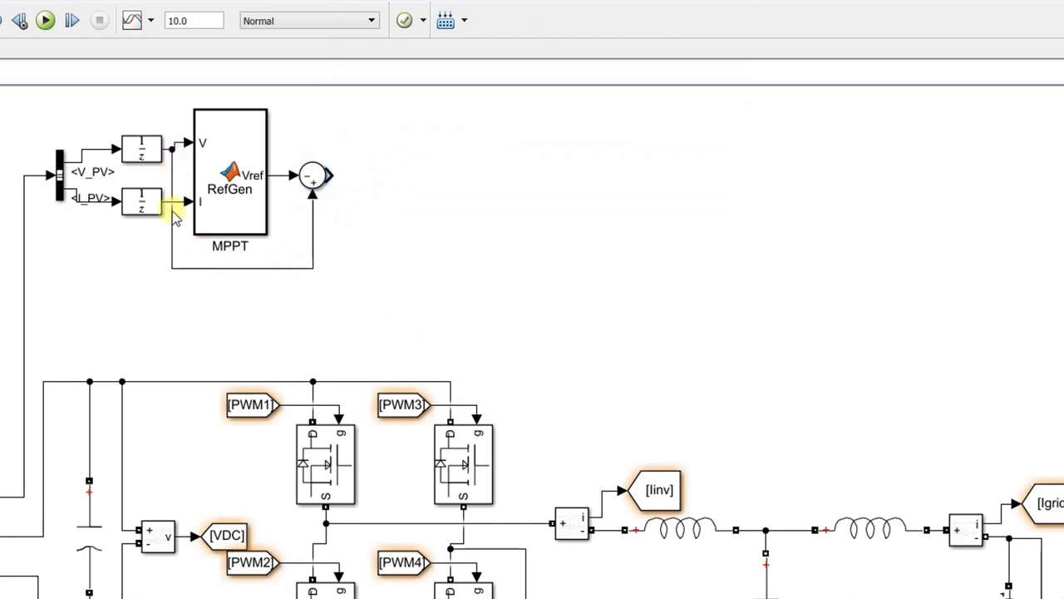
Add a Product block below the MPPT block.
double_click(243, 321)
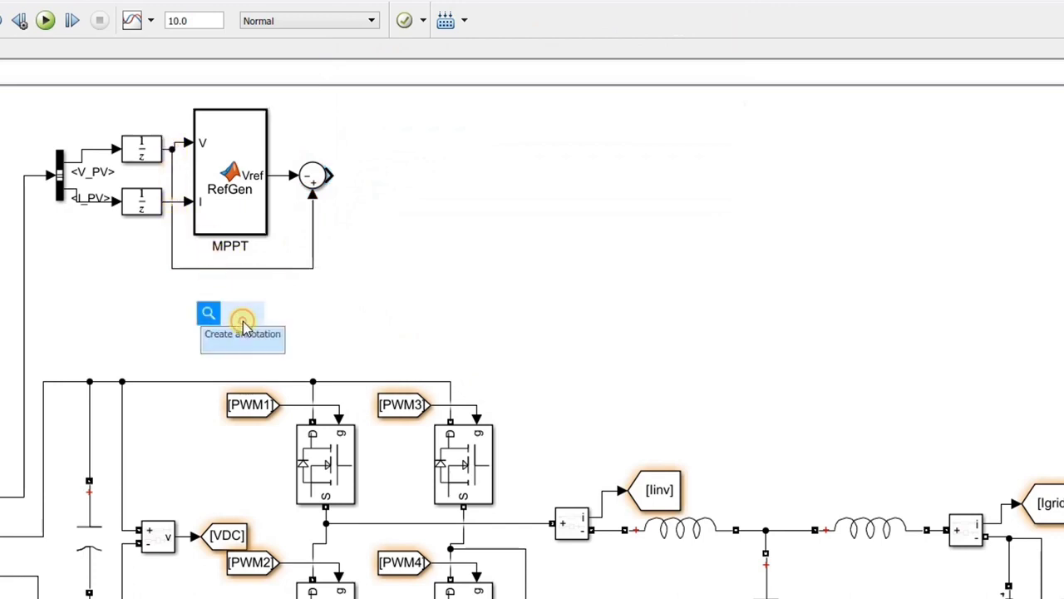
type("produ")
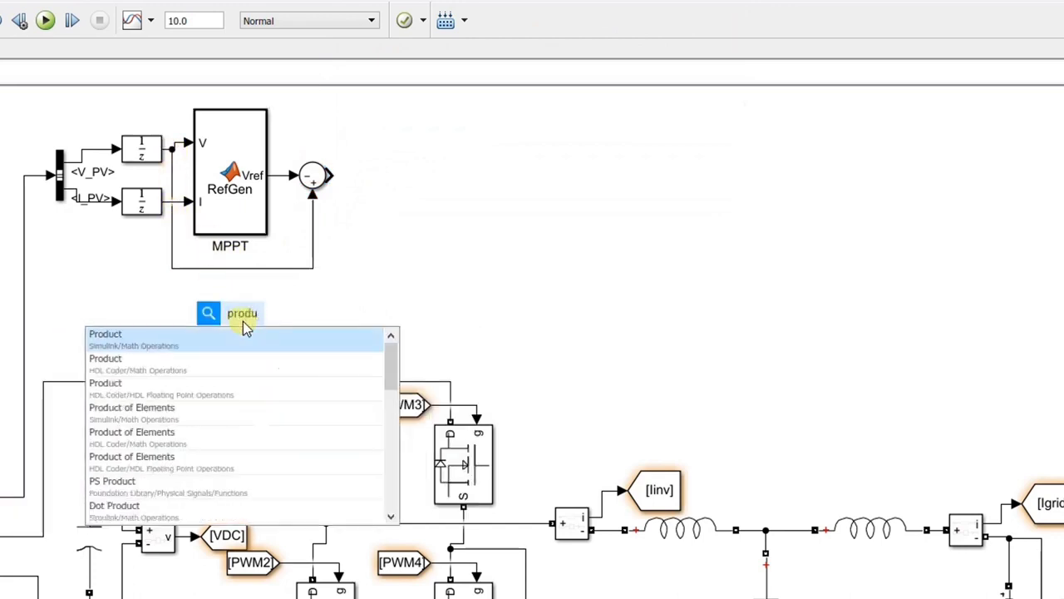
key("Return")
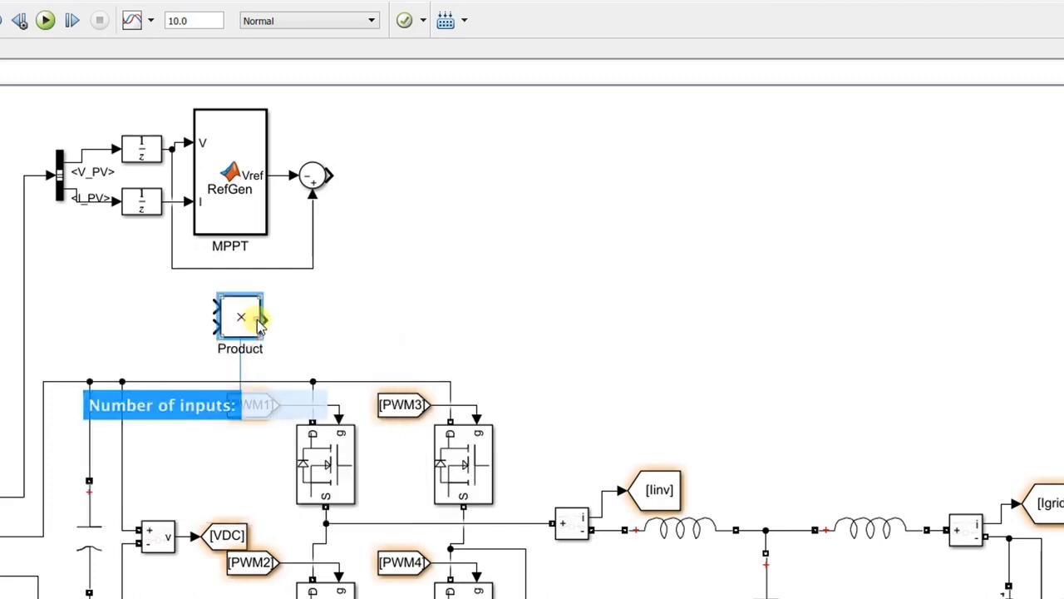
left_click_drag(248, 324, 294, 321)
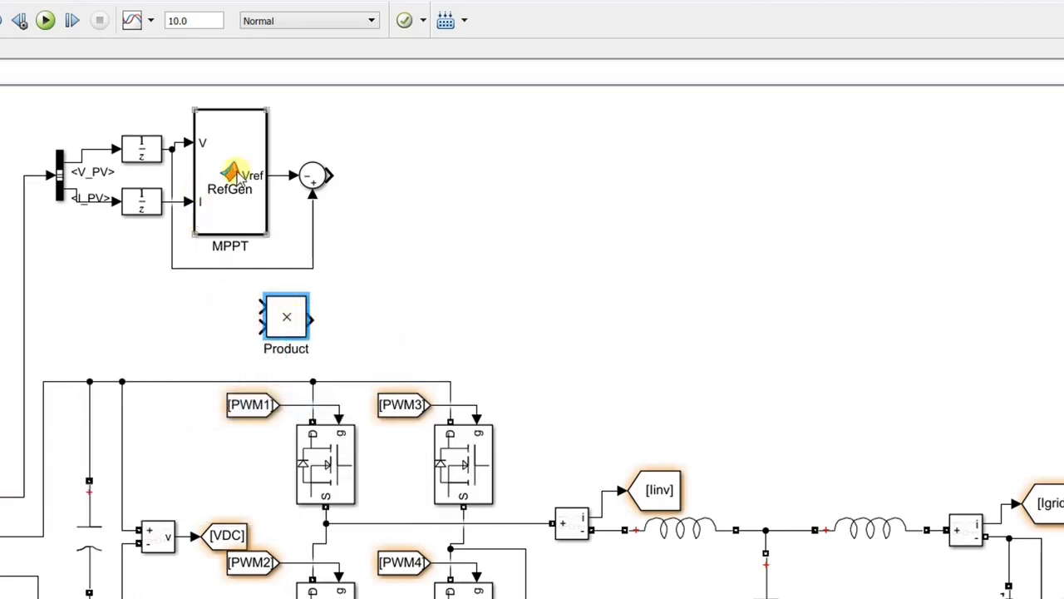
Shift the MPPT and Sum blocks to the right and connect the delayed V_PV and I_PV signals to the Product inputs.
left_click_drag(232, 171, 239, 173)
left_click_drag(311, 174, 339, 175)
left_click_drag(258, 172, 292, 174)
left_click_drag(259, 306, 201, 143)
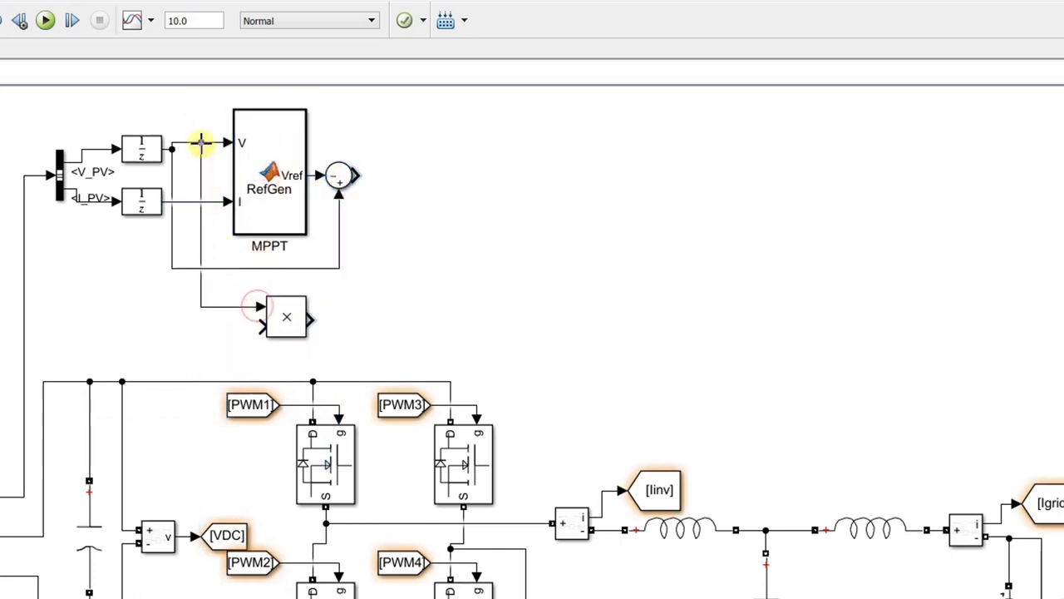
left_click_drag(260, 326, 185, 202)
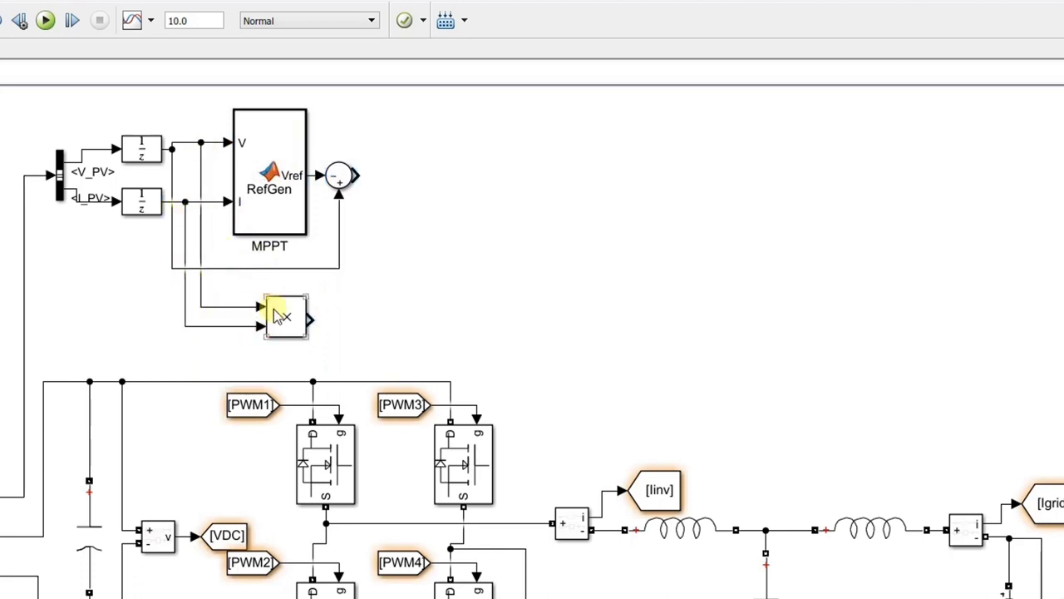
left_click_drag(278, 315, 286, 308)
Add a continuous PID Controller block after the MPPT error Sum block and connect it to the Sum output.
double_click(440, 172)
type("pi")
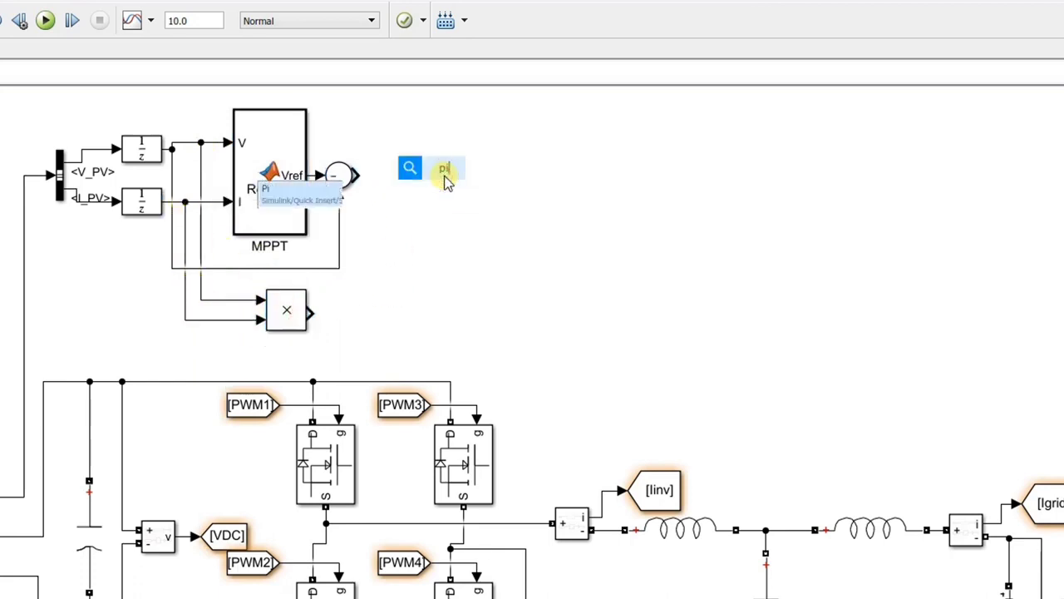
type("d controll")
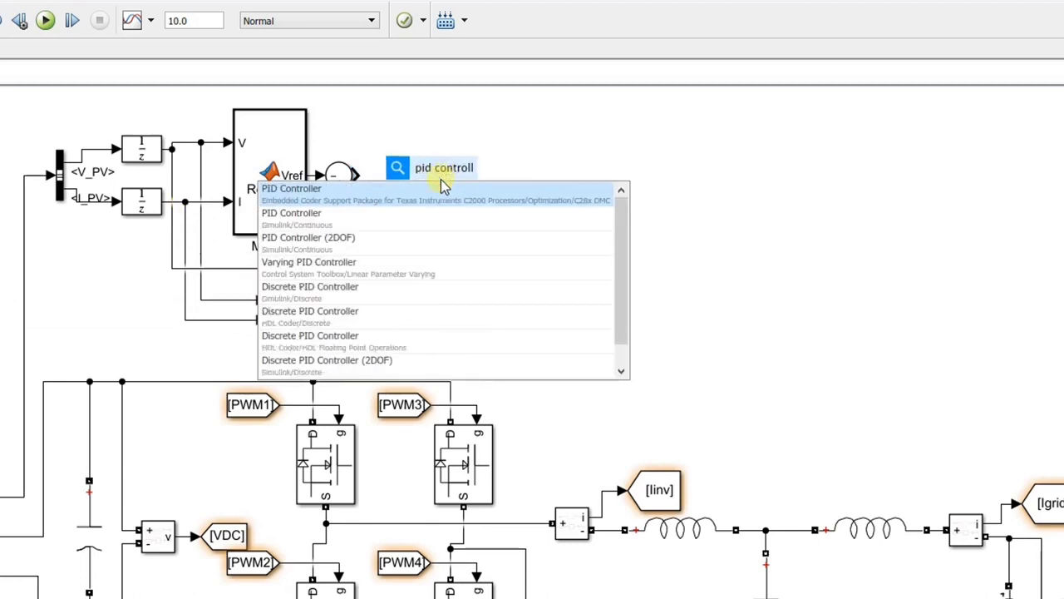
left_click(427, 218)
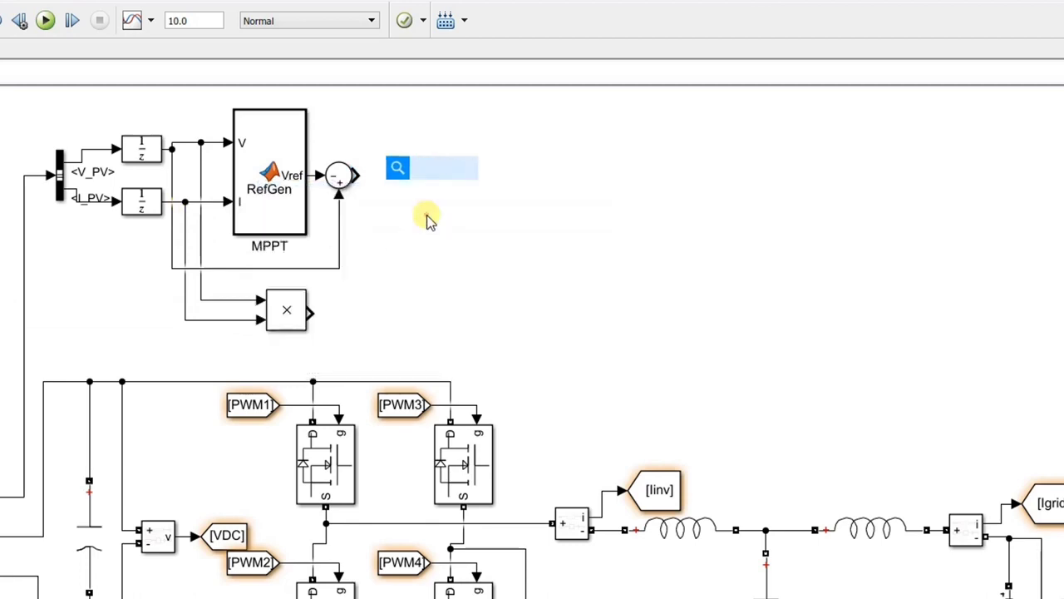
left_click(368, 175)
Set the PID Controller to PI type with Proportional 0.075 and Integral 0.075.
double_click(417, 176)
left_click(545, 79)
left_click(541, 104)
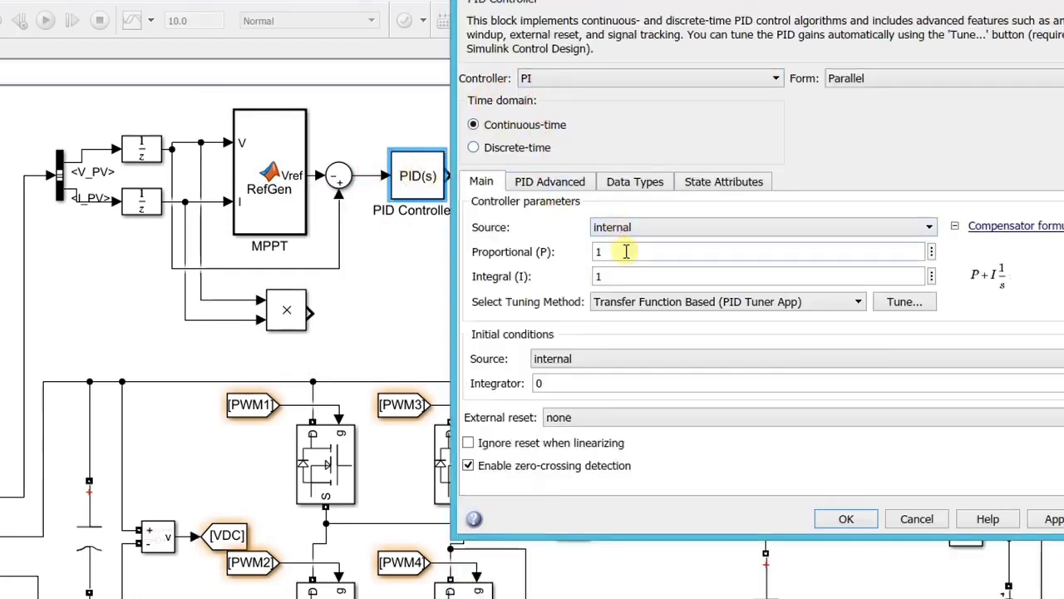
type("0.075")
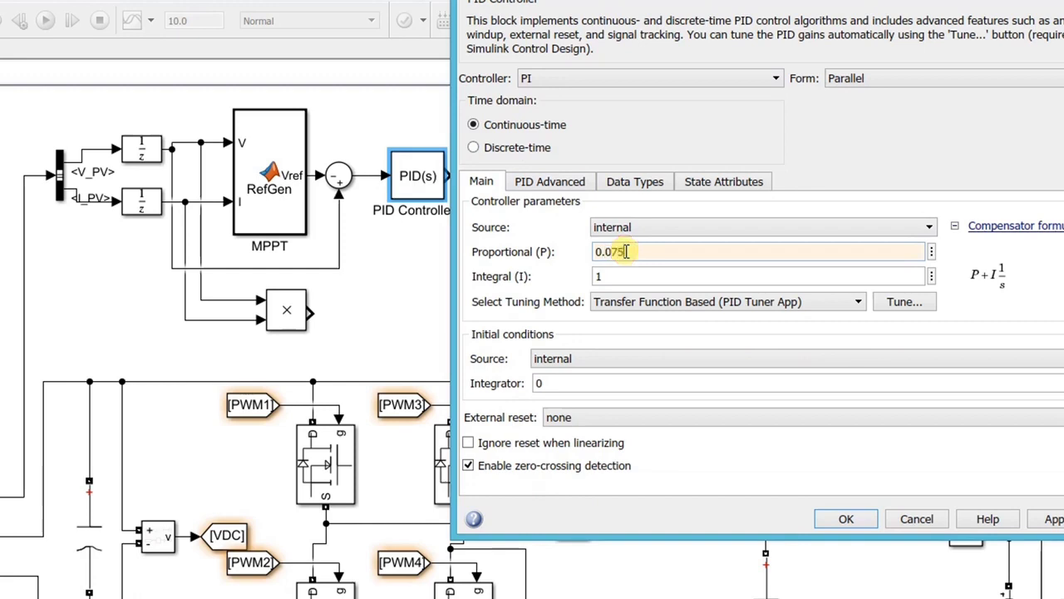
double_click(626, 276)
type("0.075")
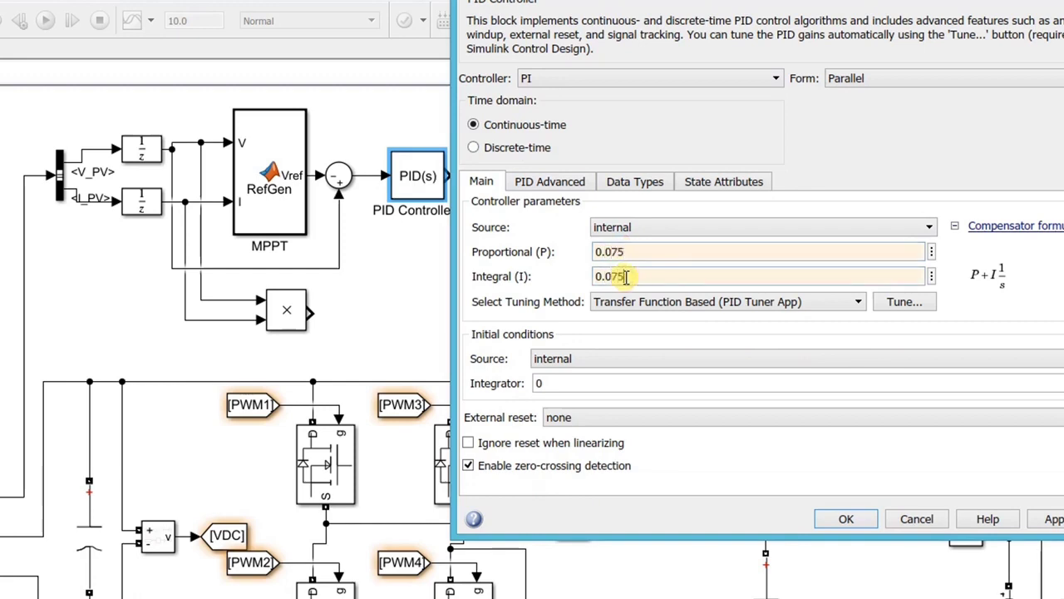
left_click(836, 521)
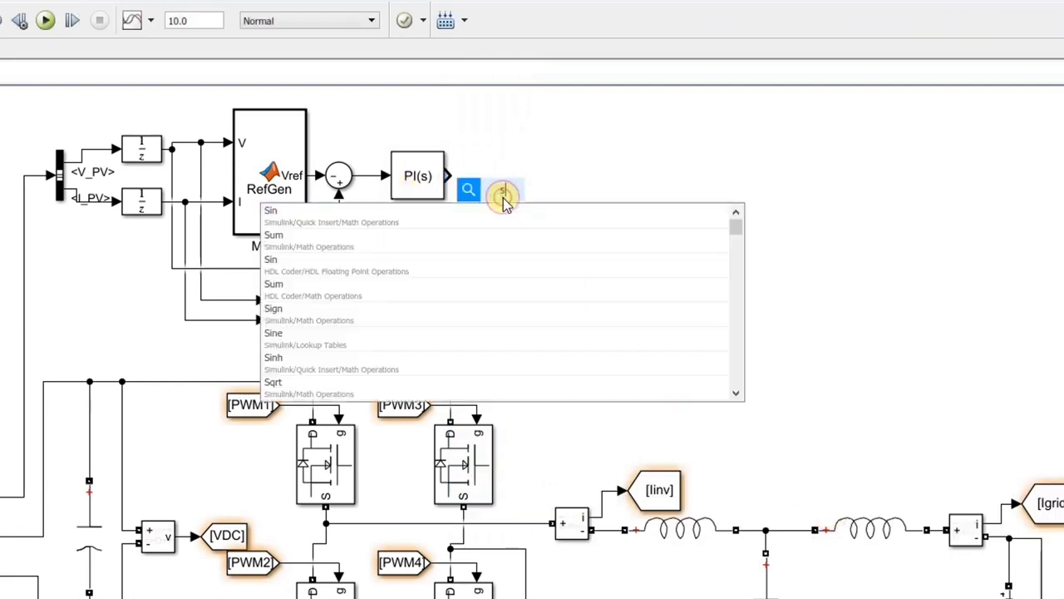
Add a Sum block after the PI controller and connect its first input to the controller output.
type("sum")
left_click(504, 216)
key("Return")
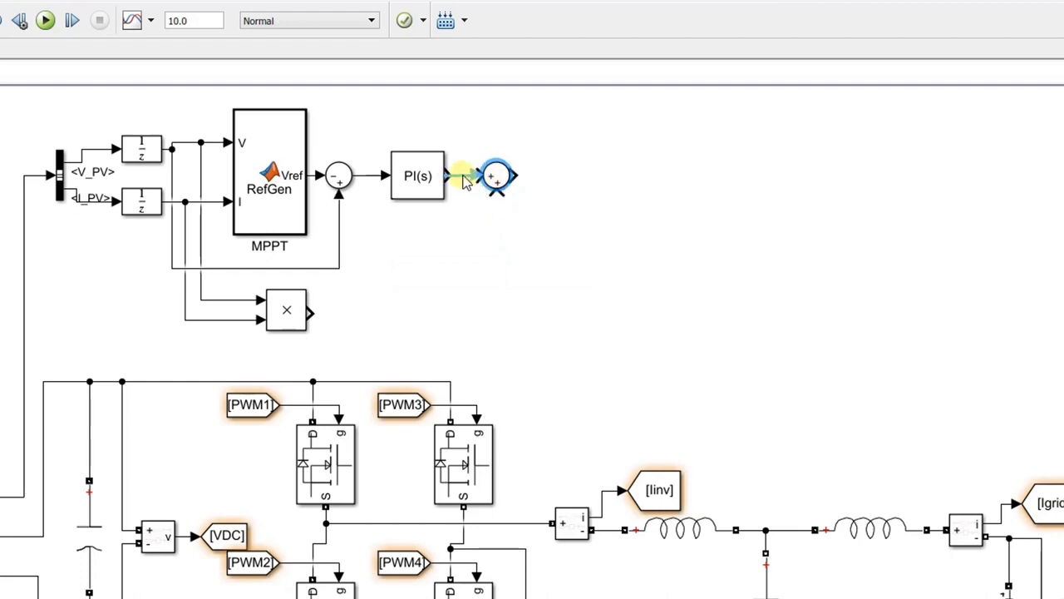
Add a Gain block below the PI controller and connect its output to the second input of the new Sum block.
double_click(413, 257)
type("gain")
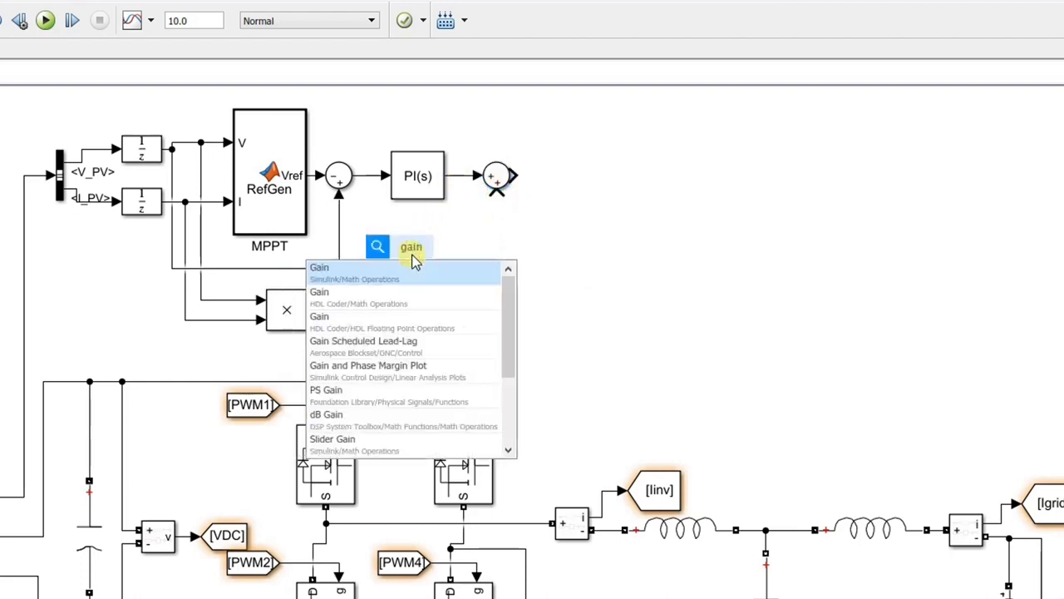
key("Return")
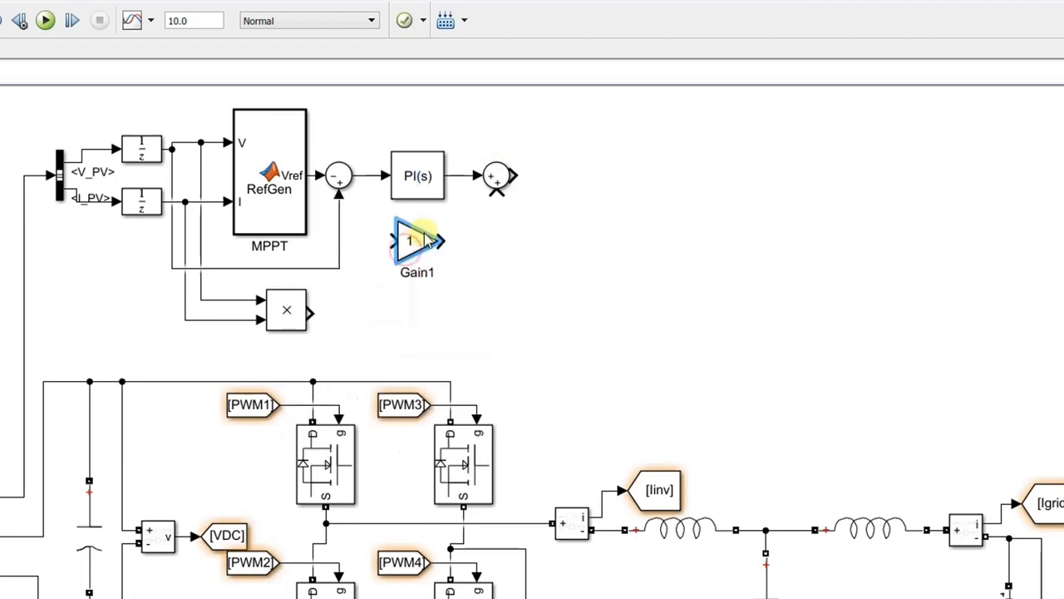
mouse_move(439, 241)
left_mouse_down()
mouse_move(484, 213)
mouse_move(496, 193)
left_mouse_up()
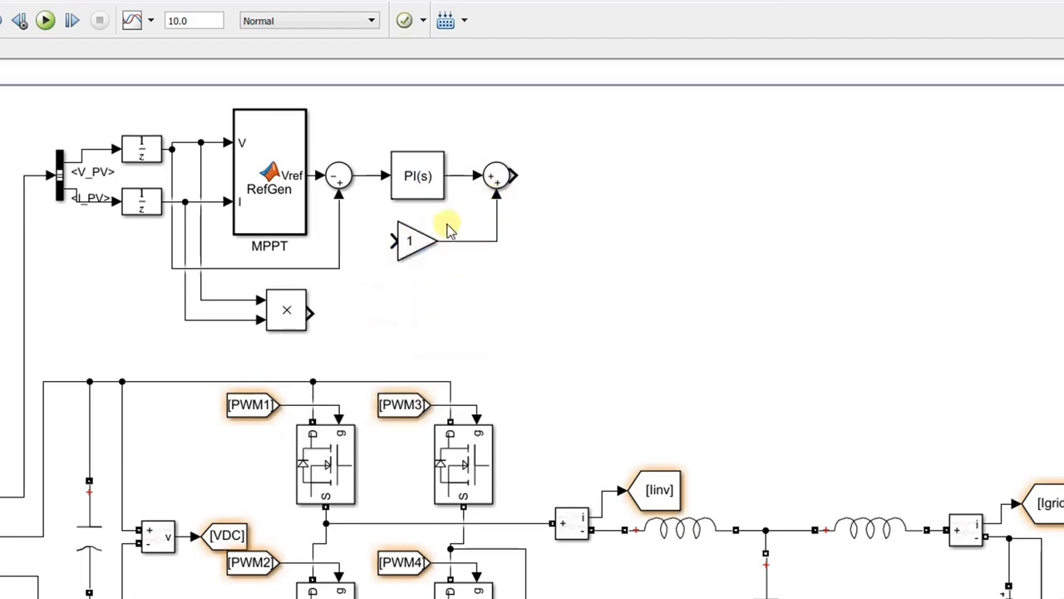
Set the new Gain block to 2/325 and connect the PV power Product output to its input.
double_click(416, 241)
type("2/325")
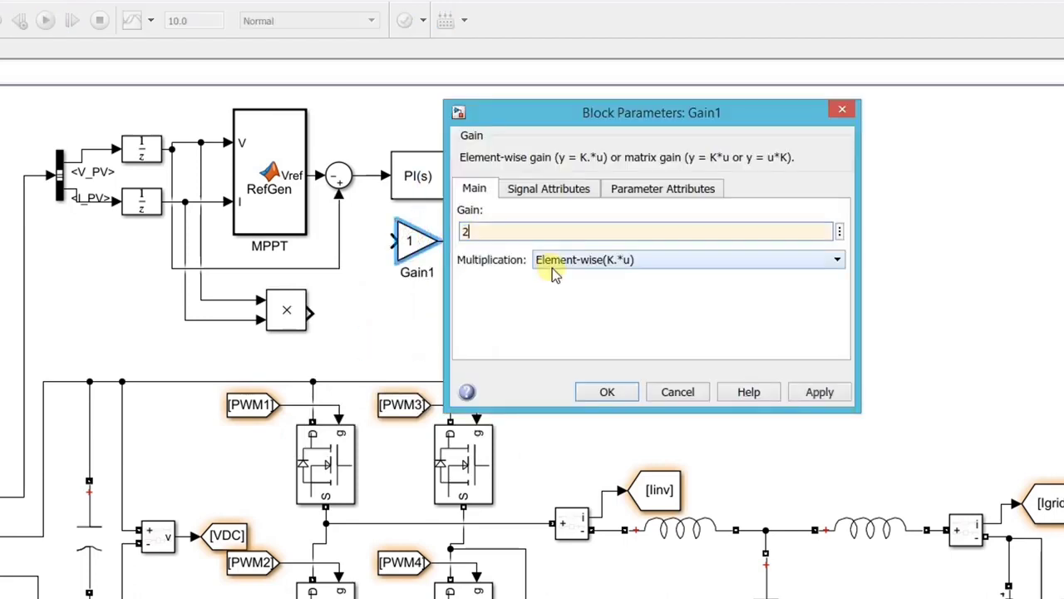
left_click(589, 392)
left_click_drag(314, 312, 394, 241)
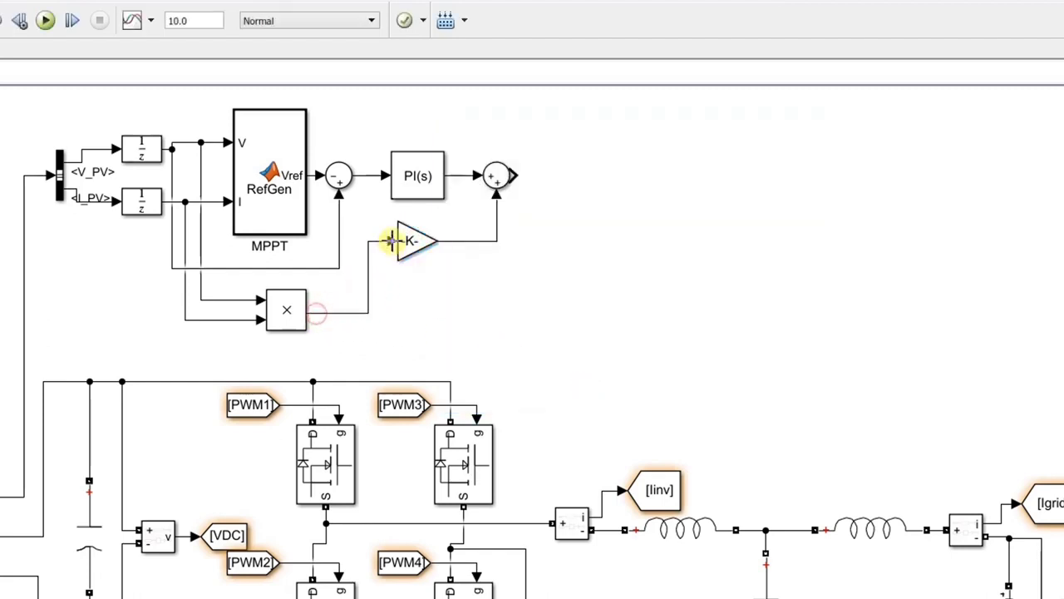
Add a Product block after the Sum block and connect the Sum output to its first input.
double_click(577, 233)
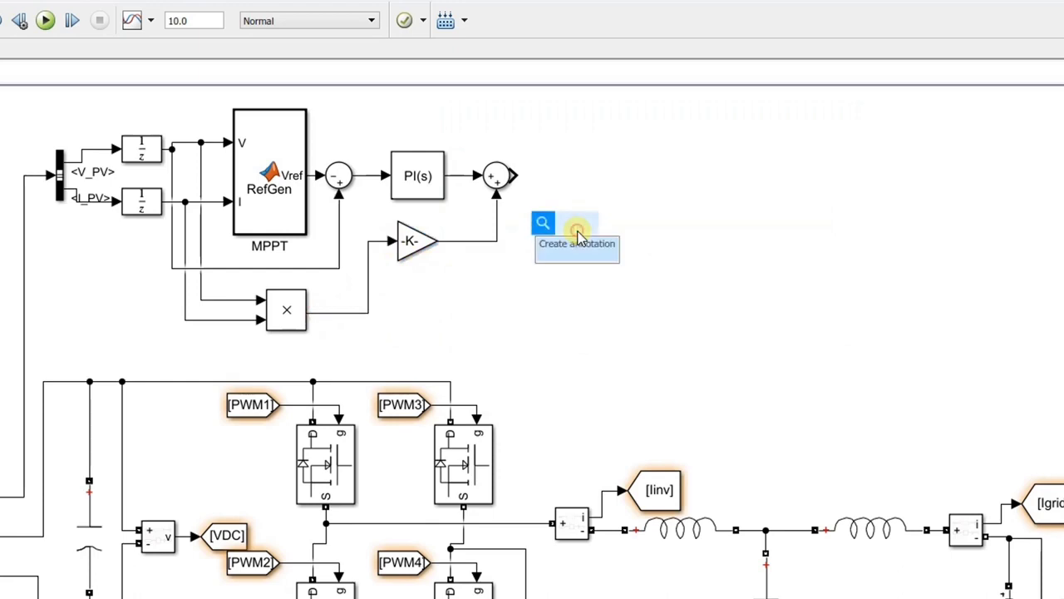
type("product")
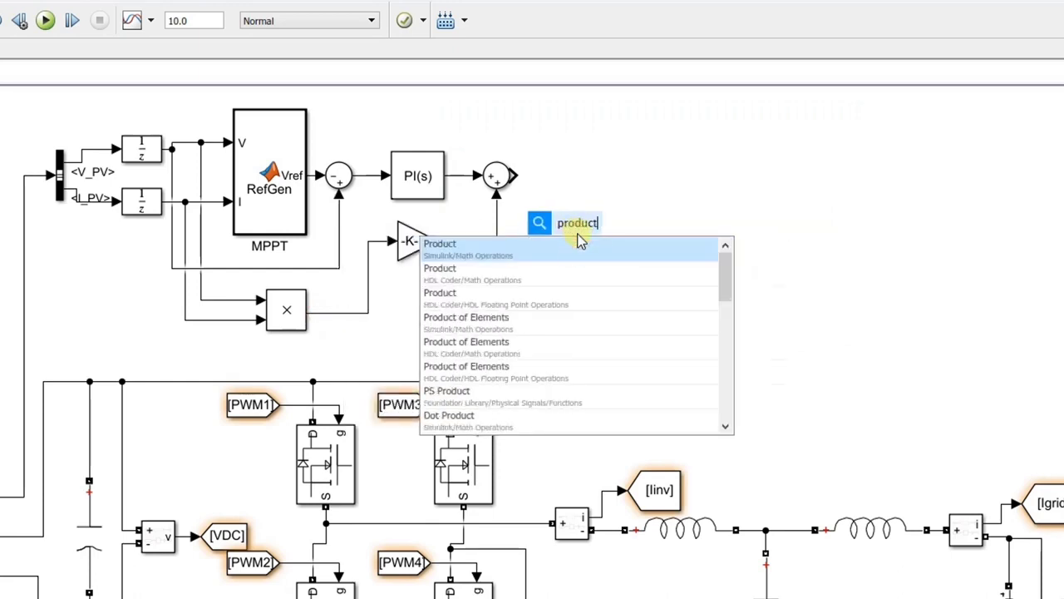
key("Return")
left_click_drag(575, 233, 569, 177)
left_click(542, 178)
Create a From block for the coswt tag, rotate it to face upward, and connect it to the new Product's second input.
left_click(784, 505)
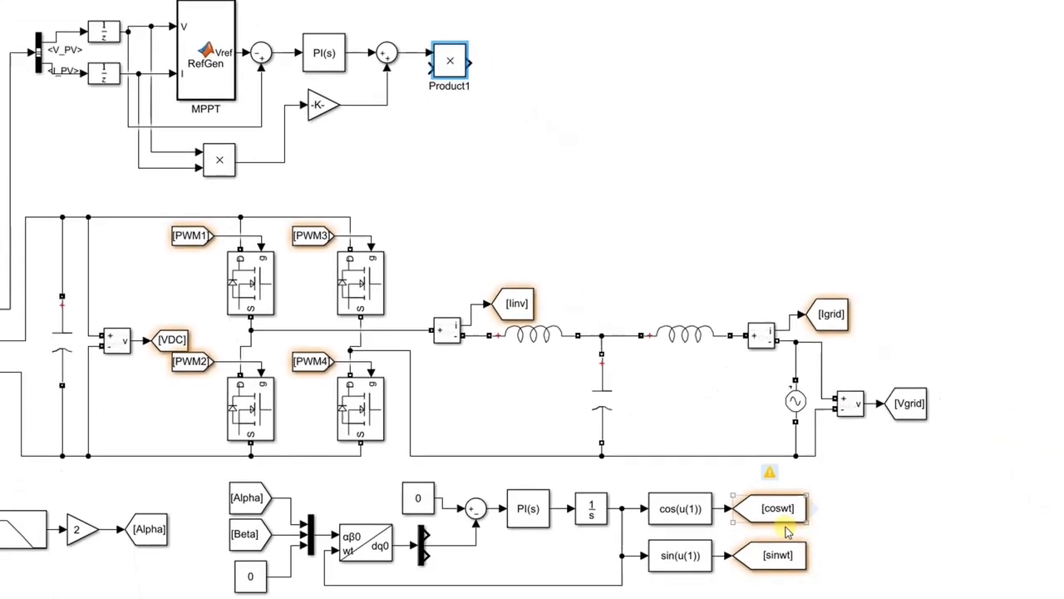
left_click_drag(819, 510, 401, 156)
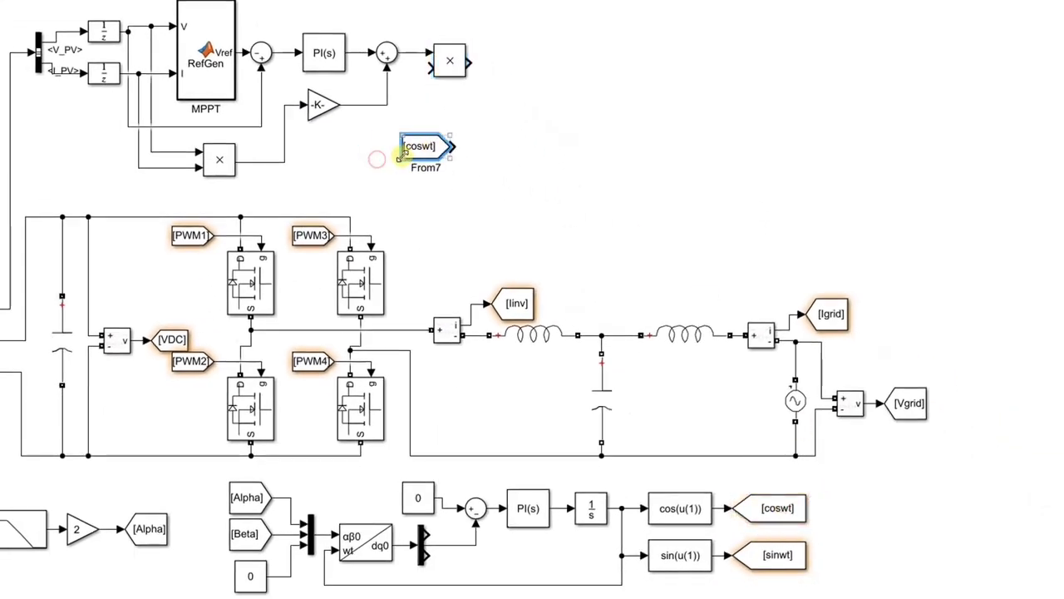
key("ctrl+r")
key("ctrl+r")
key("ctrl+r")
left_click_drag(427, 147, 416, 116)
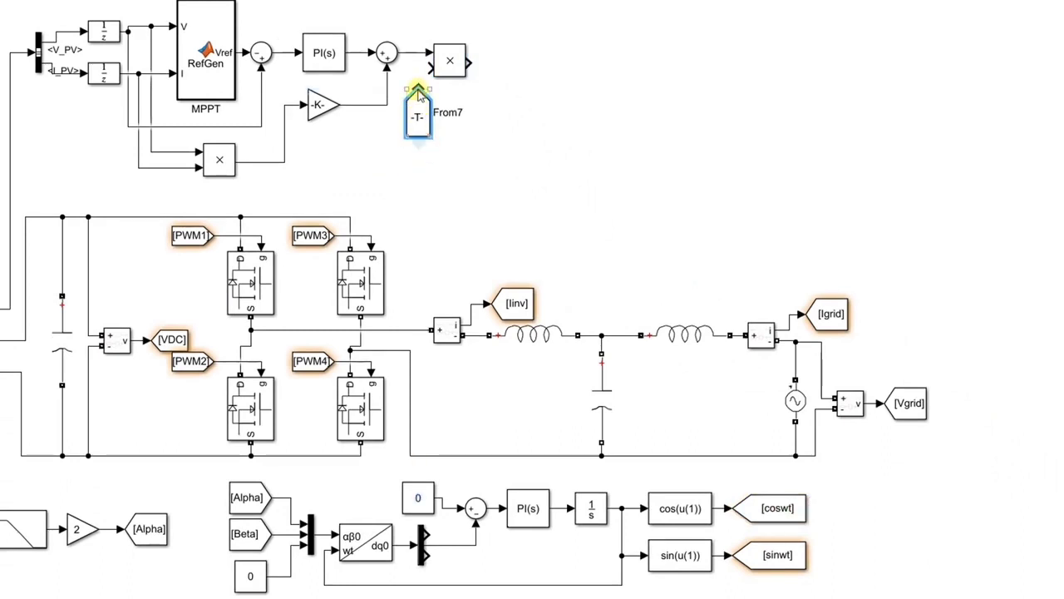
left_click_drag(418, 77, 433, 70)
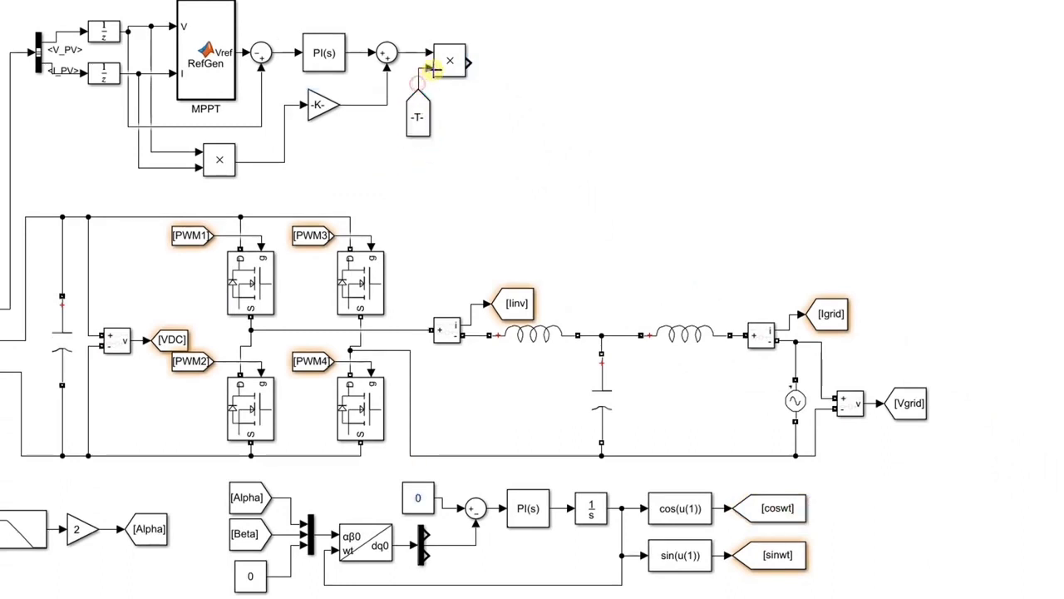
Add a Sum block at the coswt Product's output and set its list of signs to |+-.
double_click(507, 109)
type("sum")
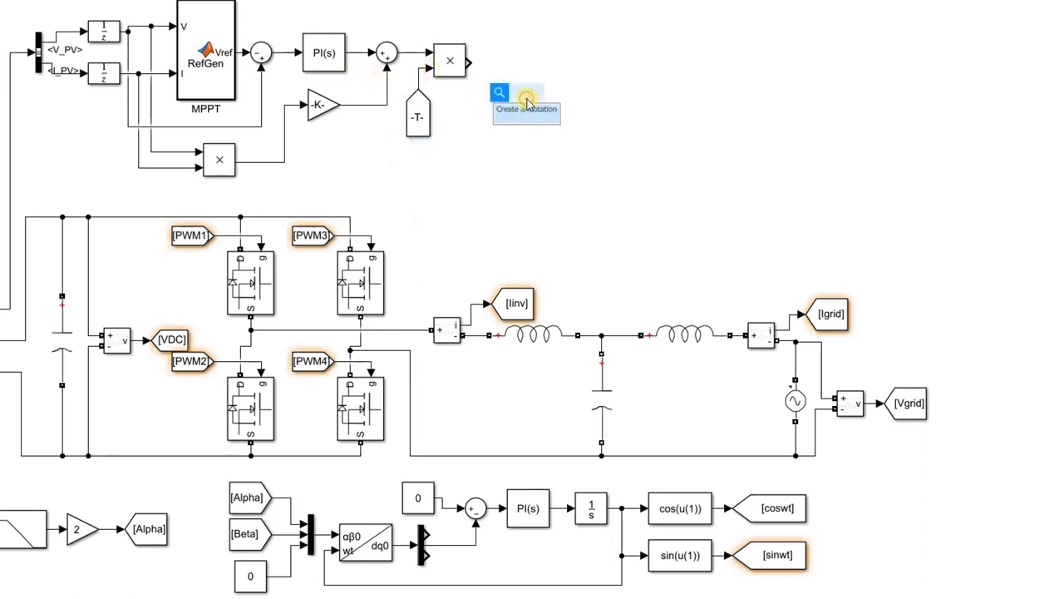
left_click(524, 114)
left_click_drag(522, 105, 494, 65)
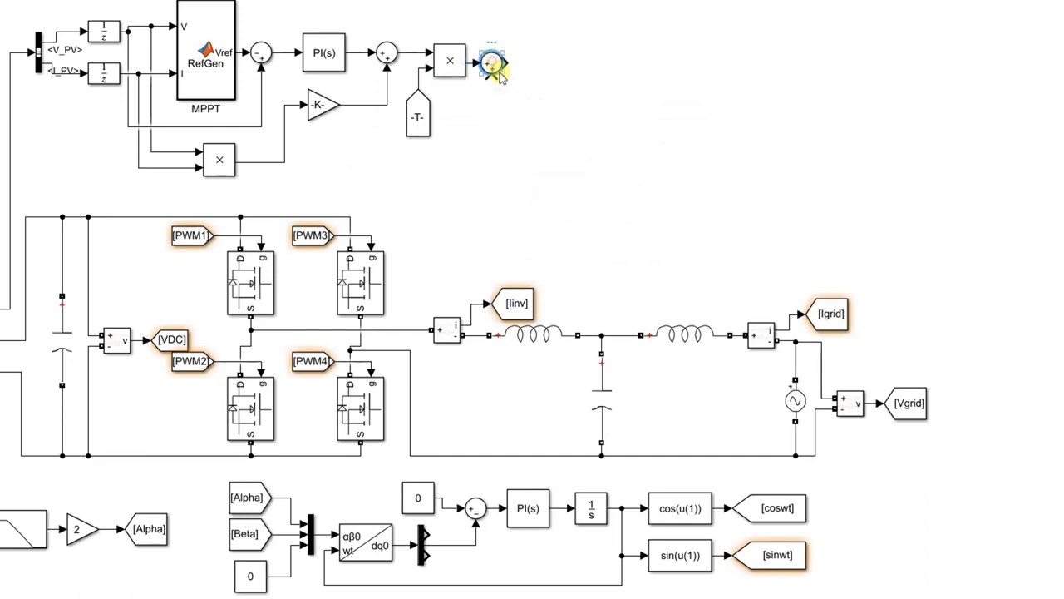
double_click(492, 64)
key("BackSpace")
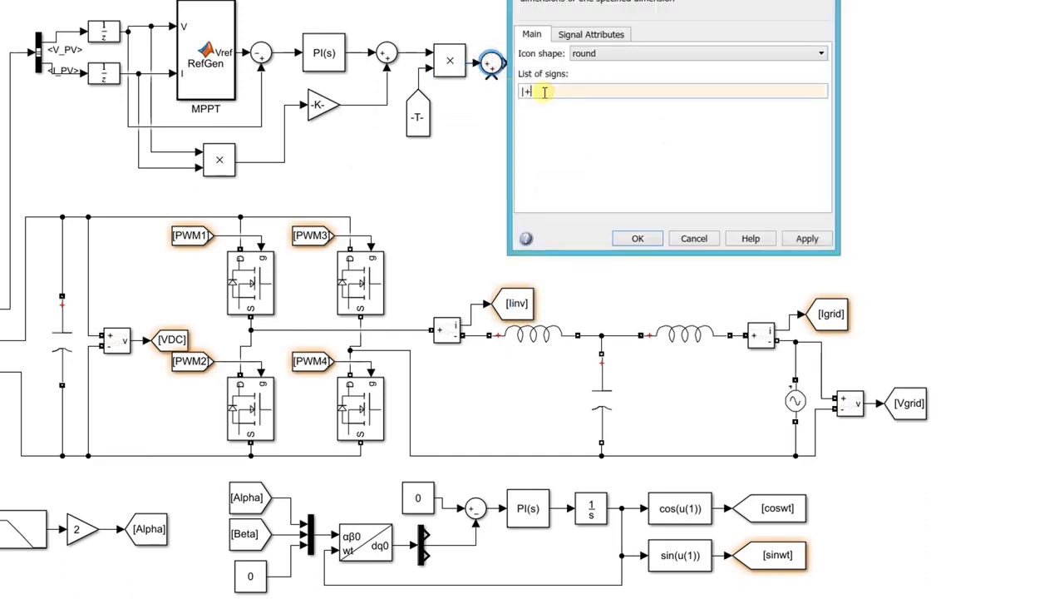
left_click(619, 241)
Create a From block for the Iinv tag, rotate it to face upward, and connect it to the Sum block's minus input.
left_click(532, 306)
left_click_drag(542, 302, 499, 155)
left_click(499, 155)
key("ctrl+r")
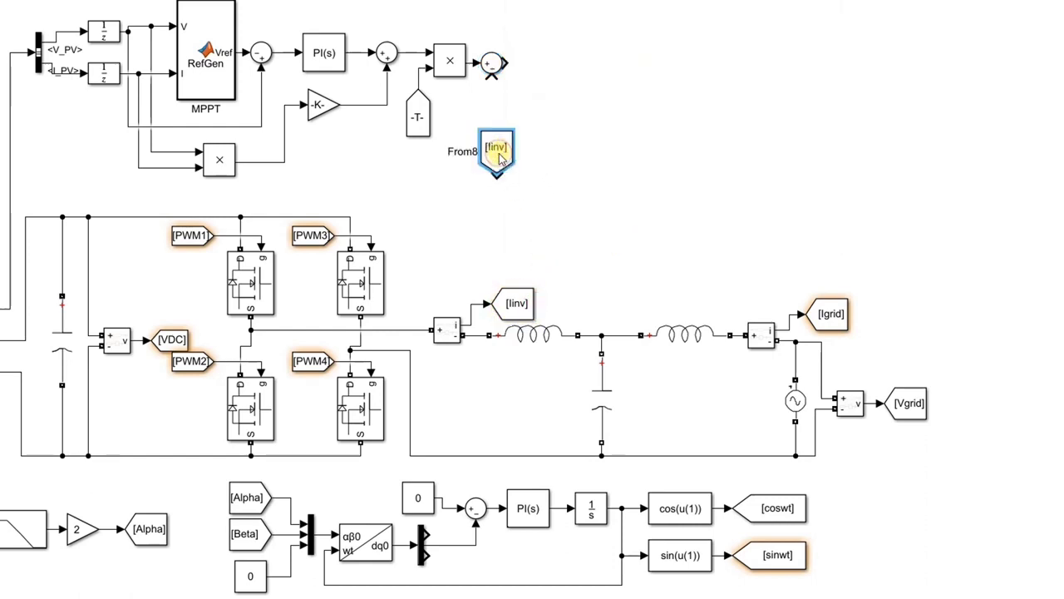
key("ctrl+r")
key("ctrl+r")
left_click_drag(501, 160, 495, 124)
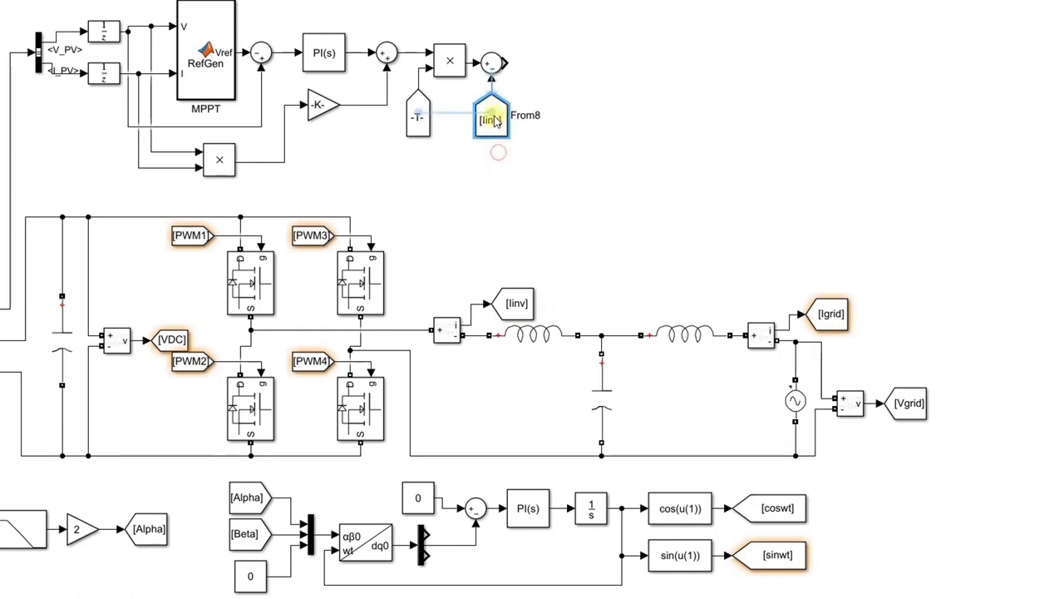
Add another Sum block after the inverter current error Sum, connect them, and set its list of signs to |+-.
left_click(522, 92)
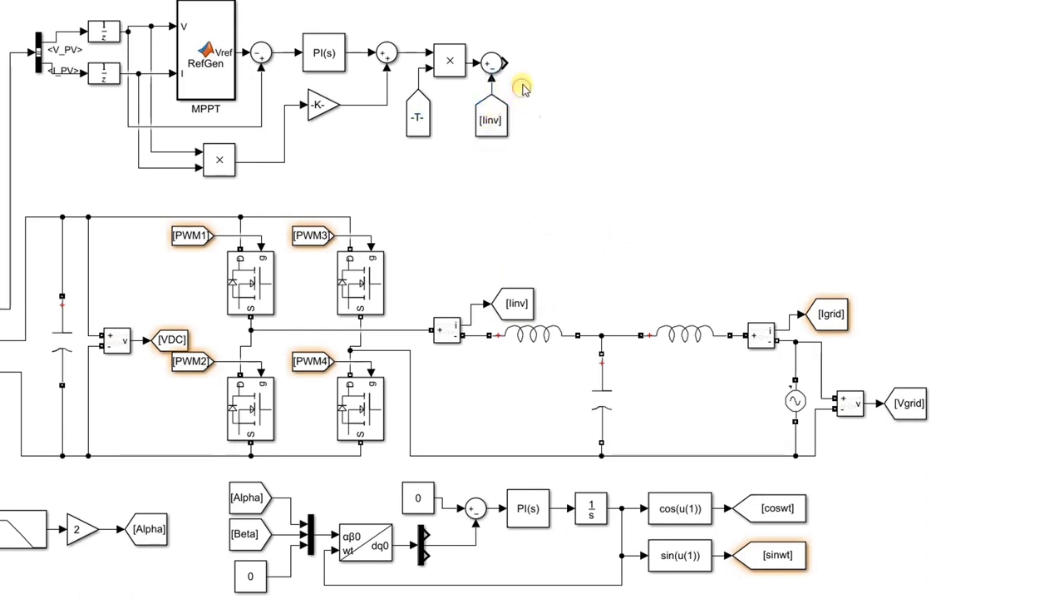
type("sum")
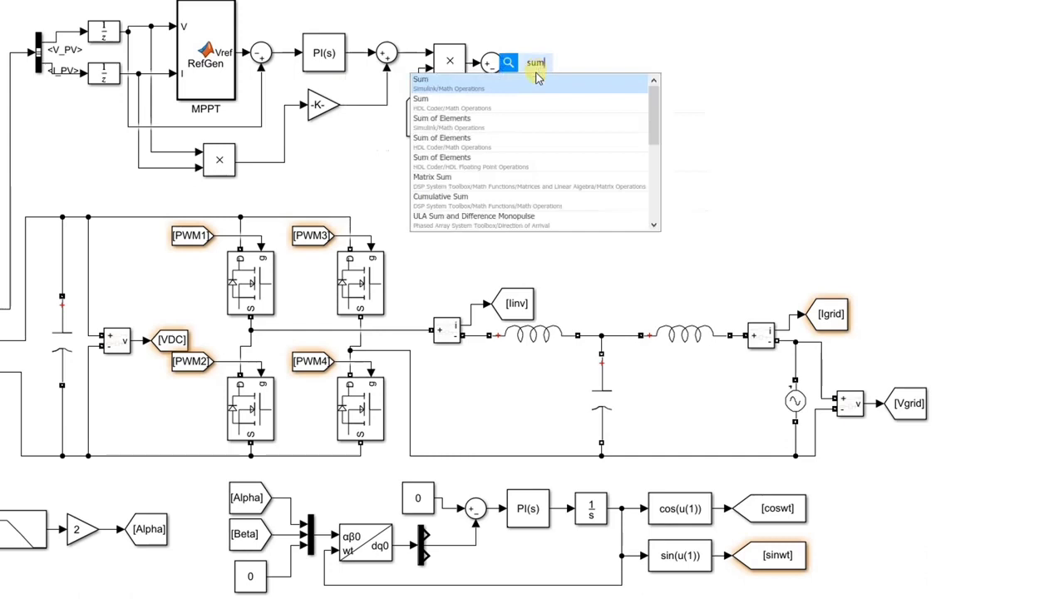
left_click(537, 79)
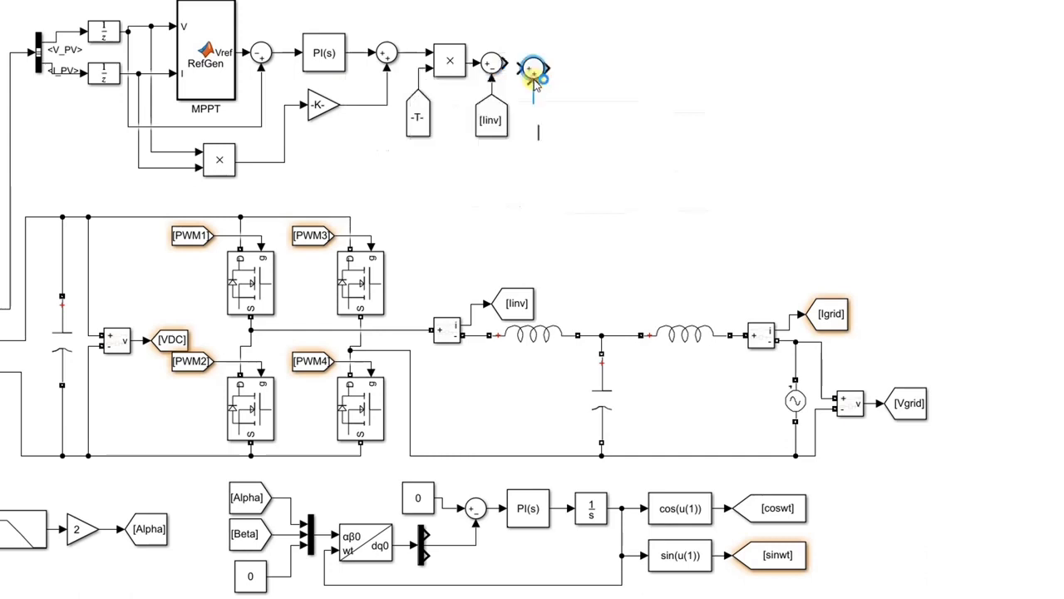
double_click(544, 65)
left_click_drag(579, 91, 597, 93)
type("|+|")
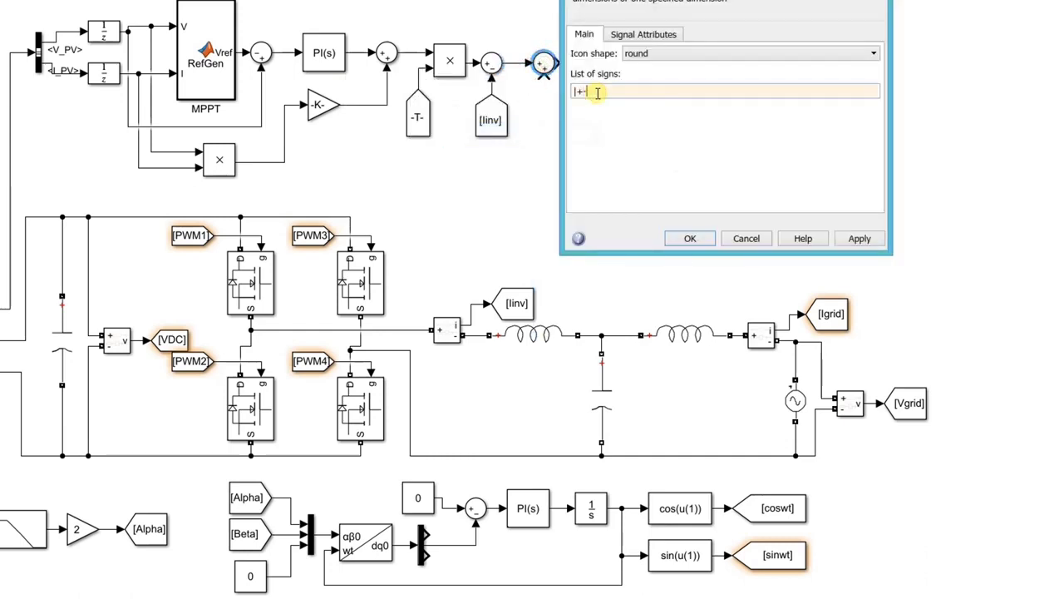
left_click(678, 238)
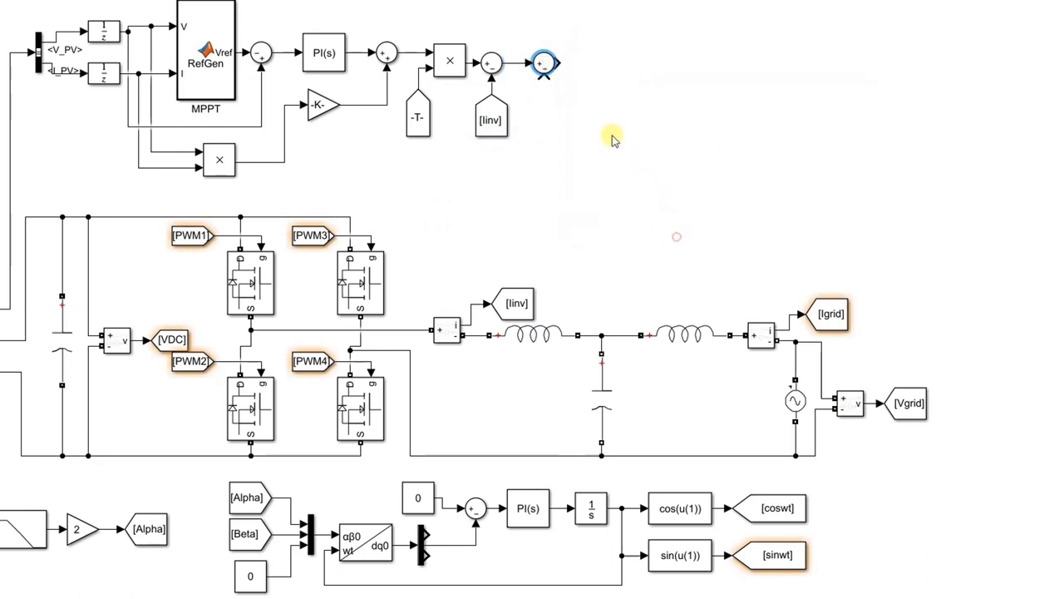
Add a Gain block at the output of the last Sum block and set its gain to 400.
left_click(590, 89)
type("gain")
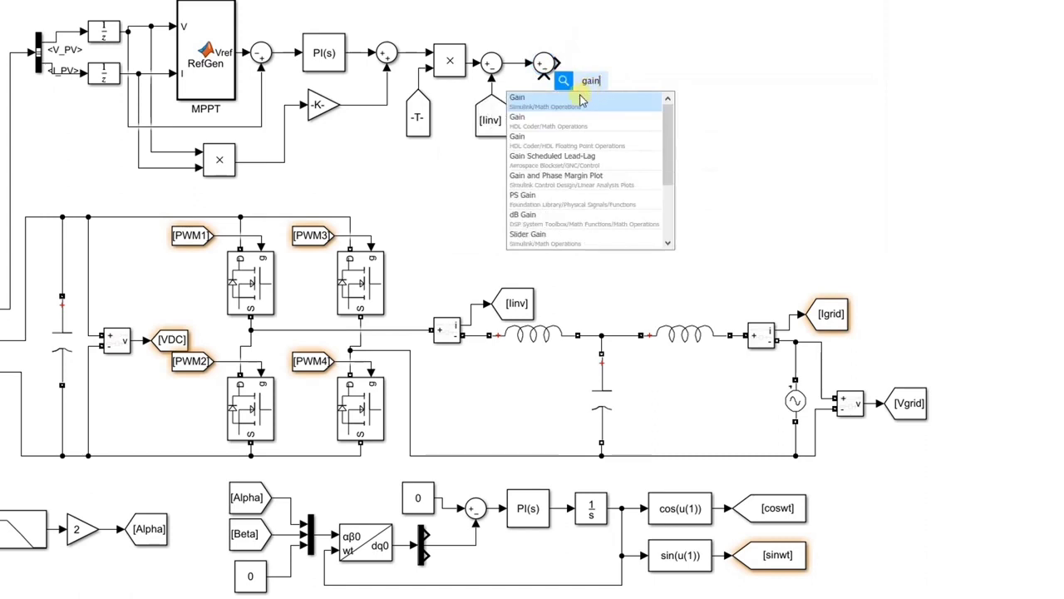
left_click(582, 99)
double_click(587, 67)
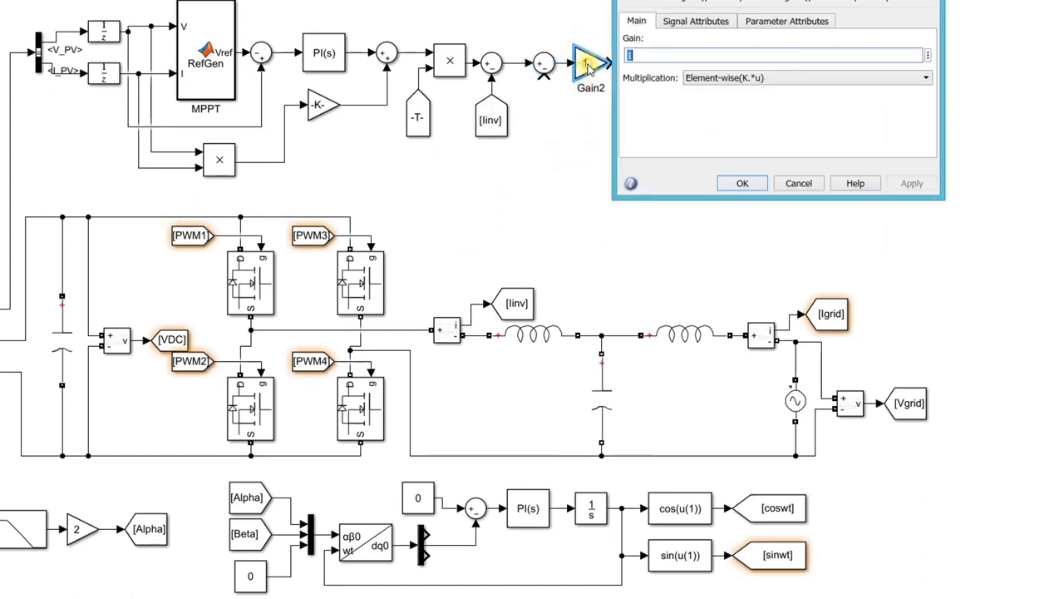
type("400")
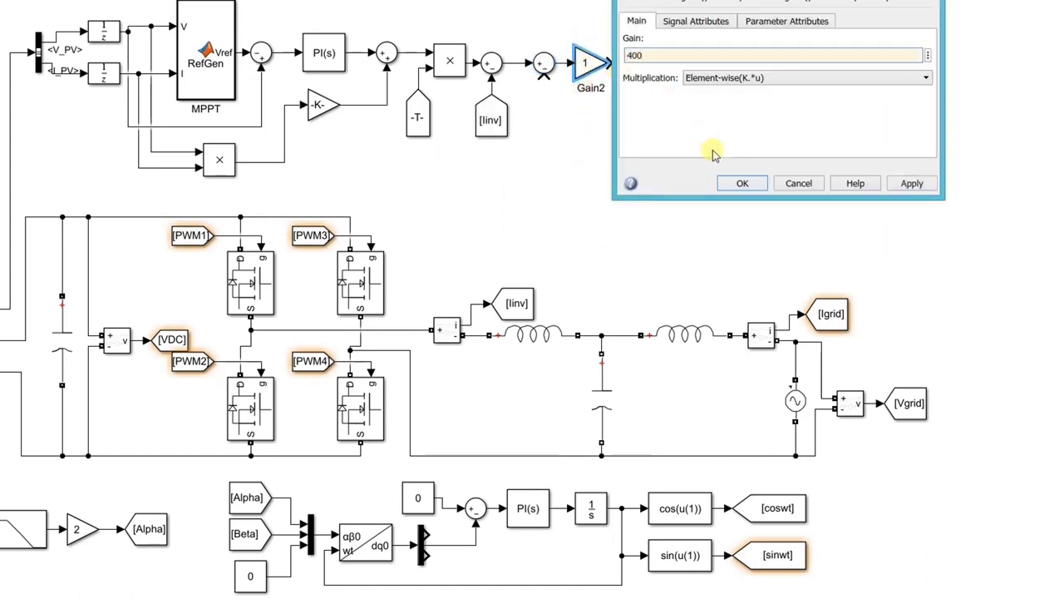
left_click(728, 183)
Add a continuous Integrator block and connect it to the output of the 400 Gain block.
double_click(653, 86)
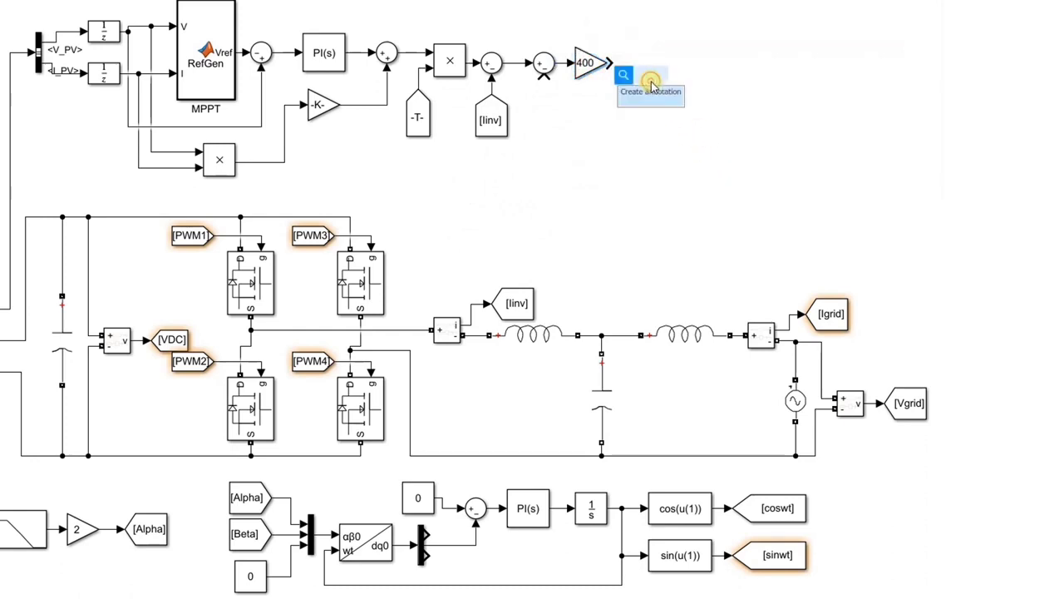
type("Integr")
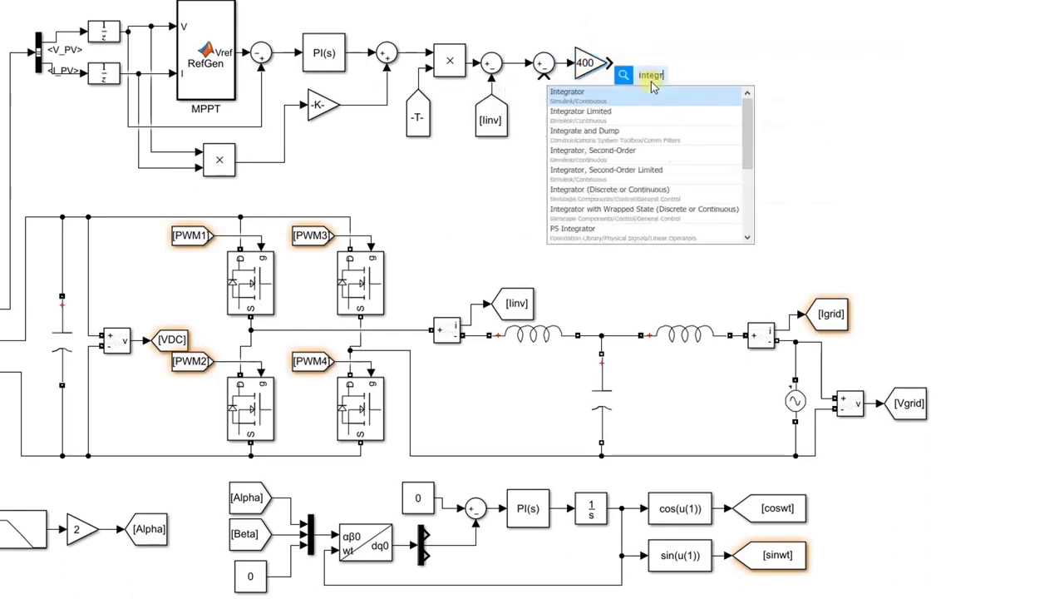
left_click(654, 93)
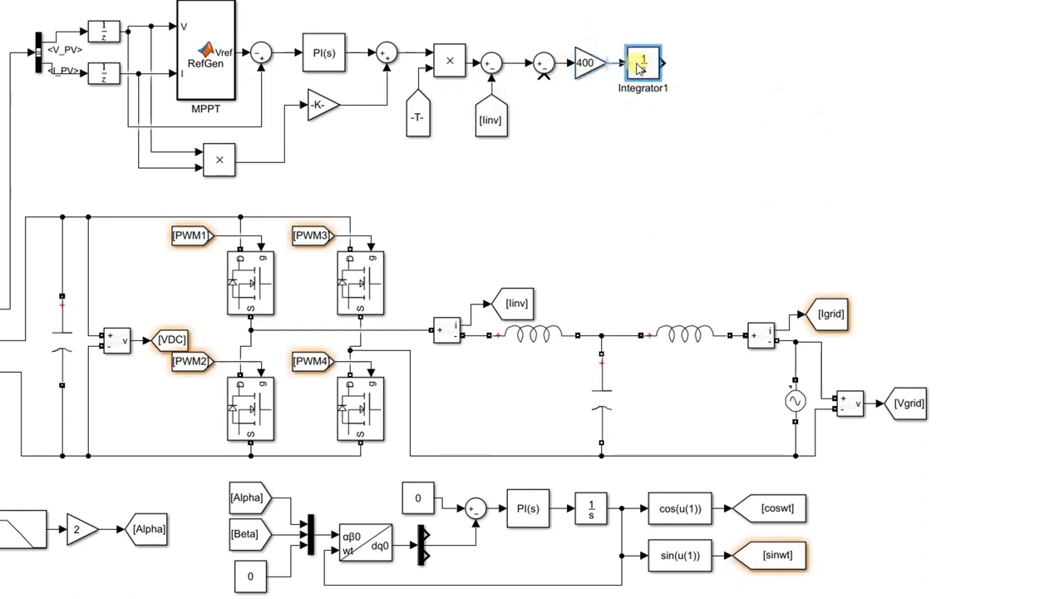
Add a Sum block with two plus inputs after the Integrator and connect it to the Integrator's output.
double_click(695, 72)
type("sum")
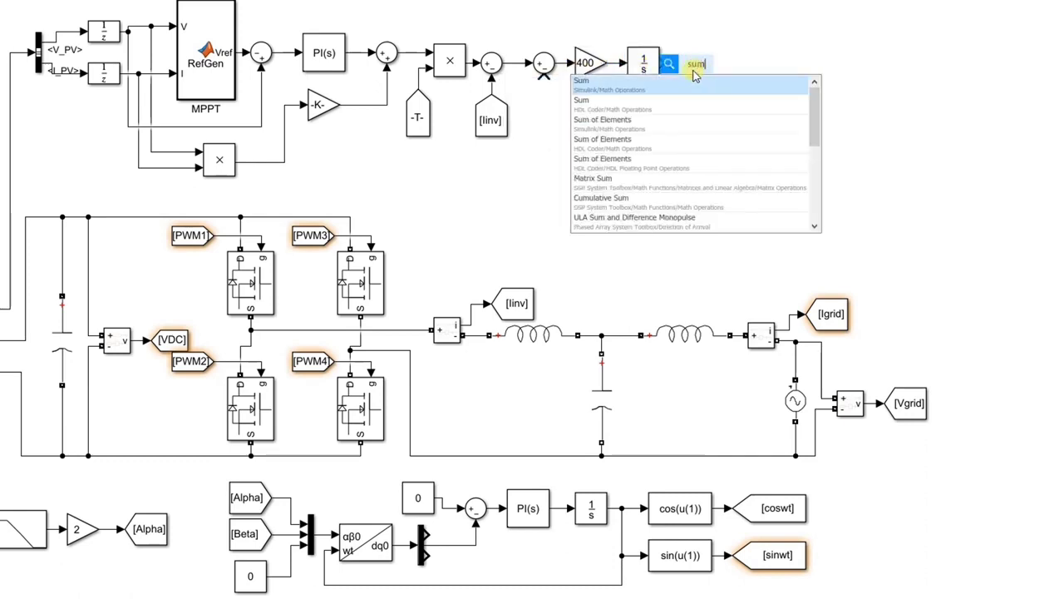
key("Return")
key("Return")
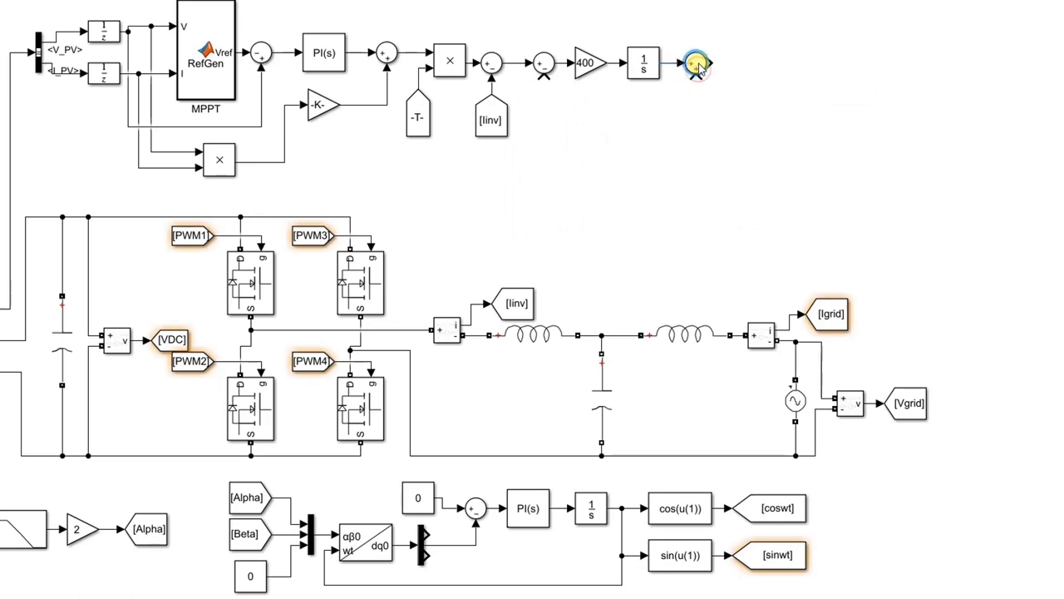
Add a Gain of 10 above the 400 Gain, feed it from the current error signal, and connect it to the last Sum's second input.
double_click(605, 20)
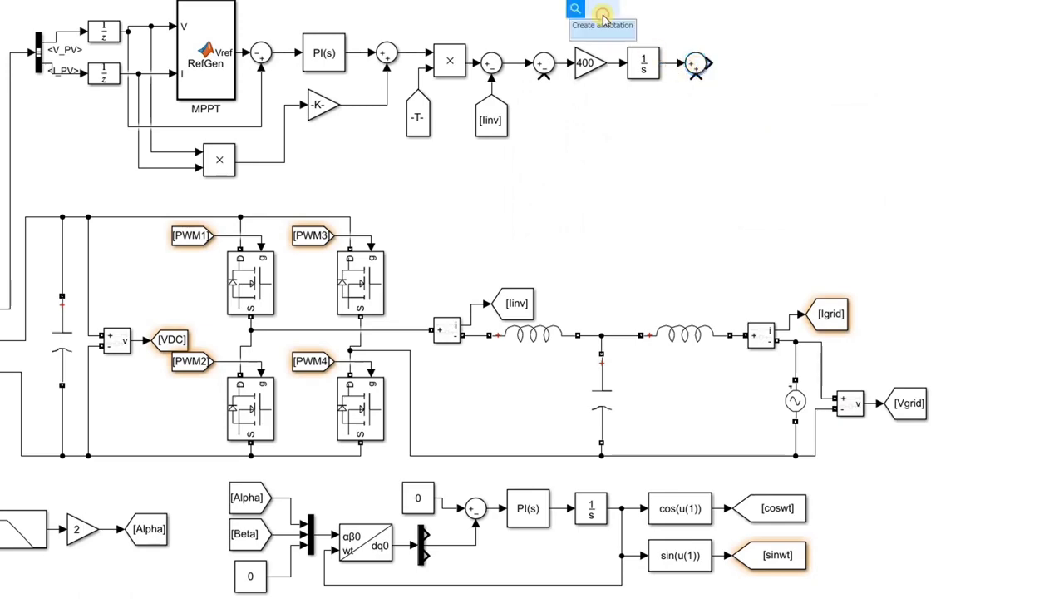
type("gain")
left_click(622, 45)
left_click_drag(615, 36, 530, 79)
double_click(626, 40)
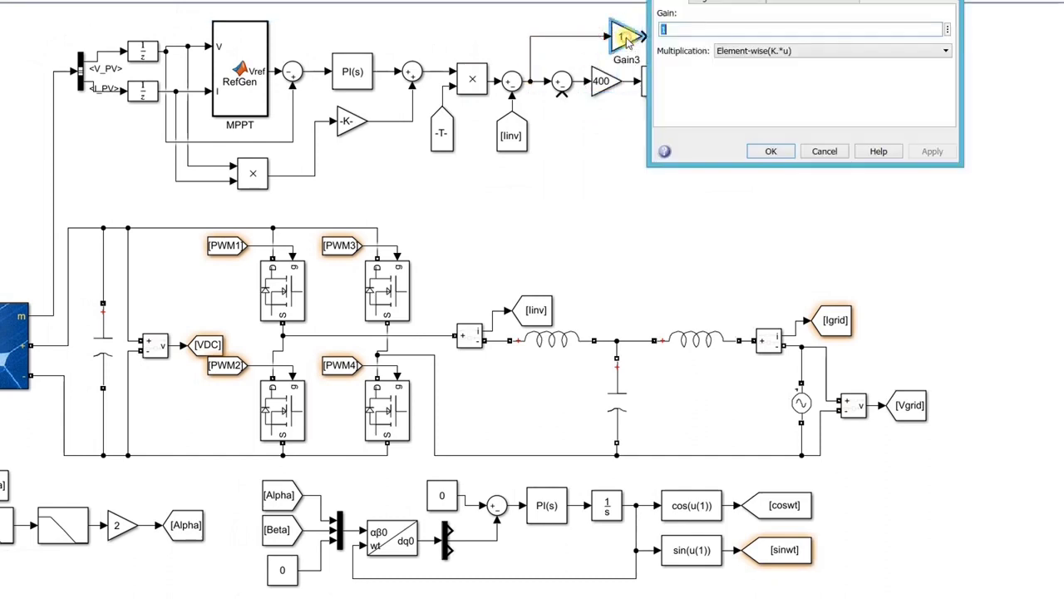
type("10")
left_click(759, 156)
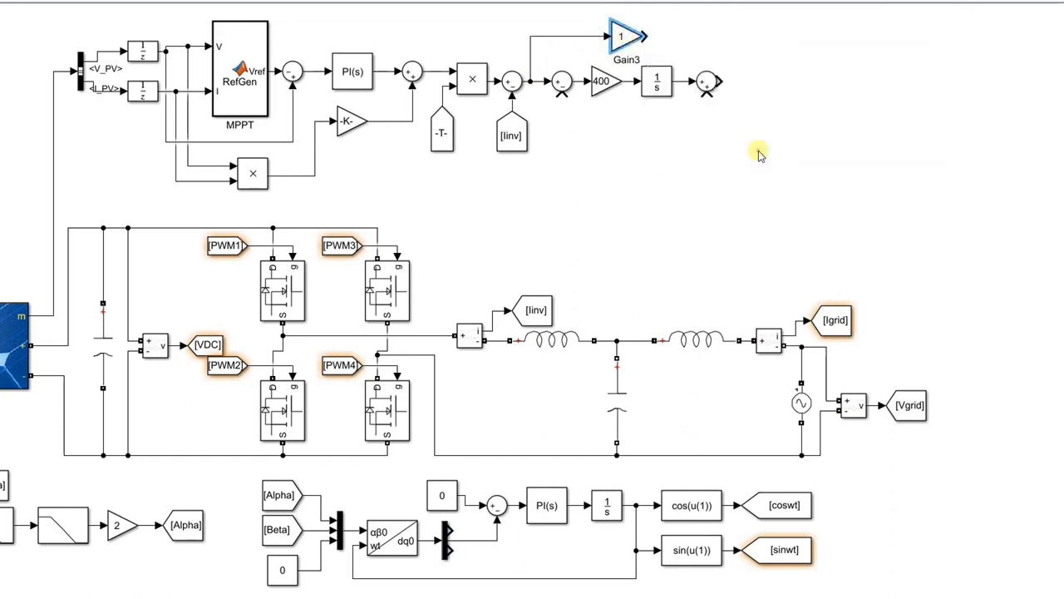
left_click_drag(668, 35, 740, 76)
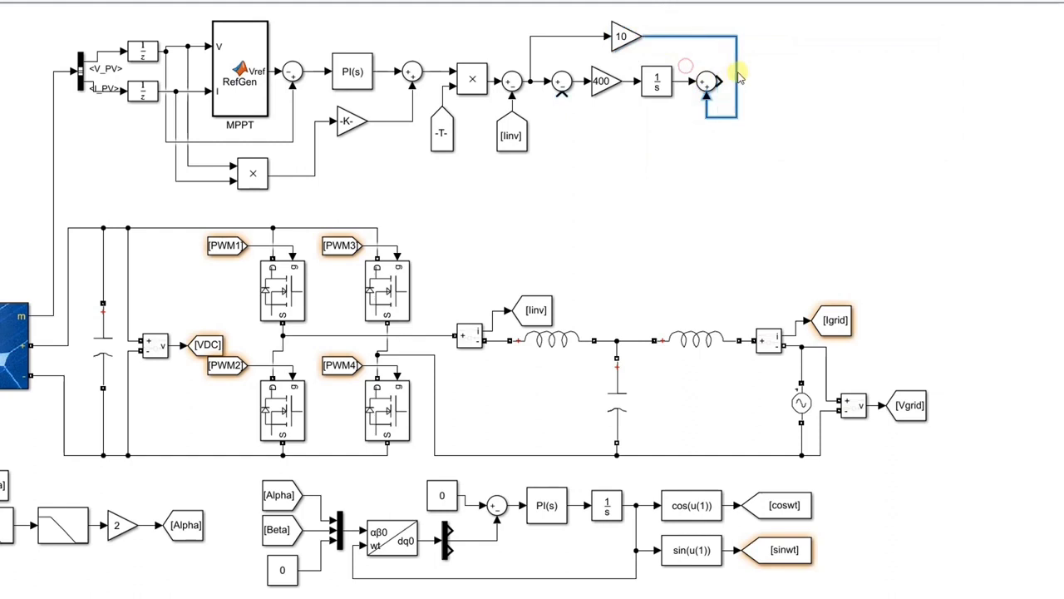
Copy the Integrator and the 400 Gain, flip both copies, and wire them as feedback from the Integrator's output to the Sum's minus input.
left_click(657, 83)
right_click(657, 129)
left_click(665, 139)
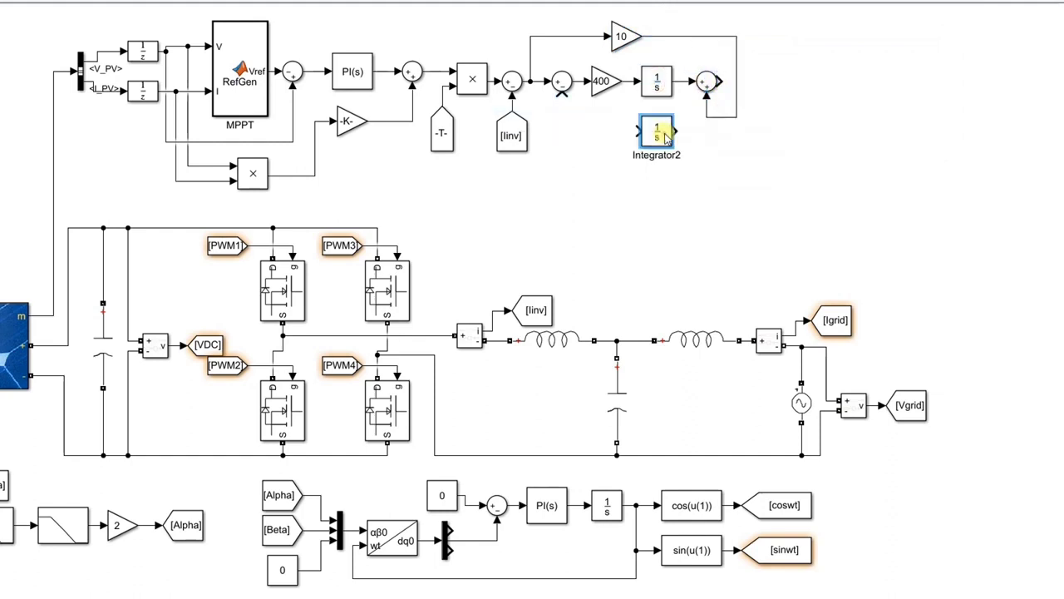
key("ctrl+r")
key("ctrl+r")
left_click_drag(678, 131, 682, 82)
left_click_drag(658, 131, 648, 132)
mouse_move(603, 86)
left_mouse_down()
mouse_move(597, 137)
mouse_move(562, 96)
left_mouse_up()
key("ctrl+r")
key("ctrl+r")
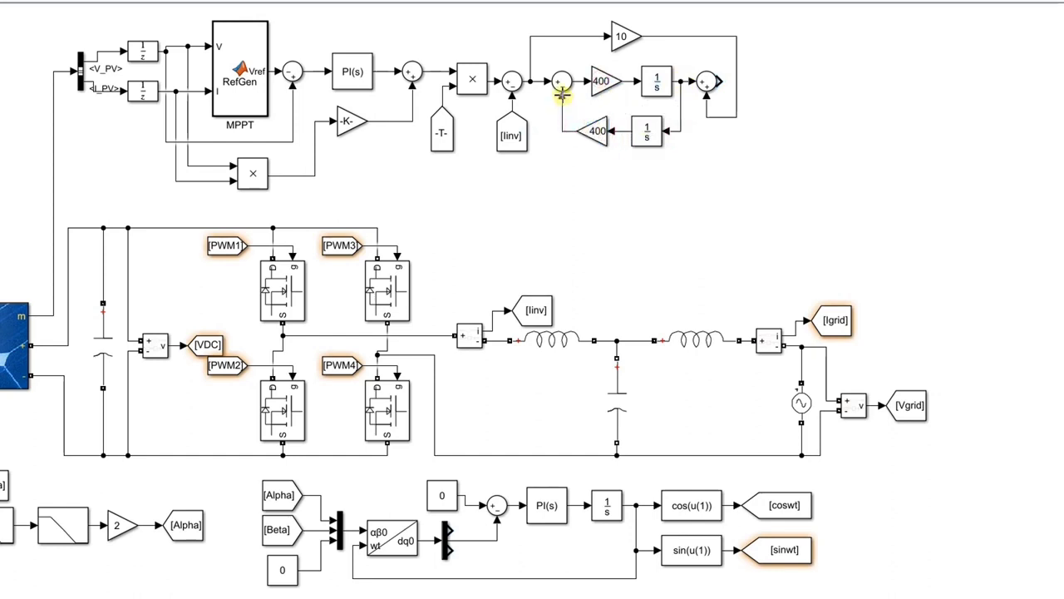
Set the gain of the flipped feedback Gain block to 986.8/4.
double_click(595, 133)
type("986.8/4")
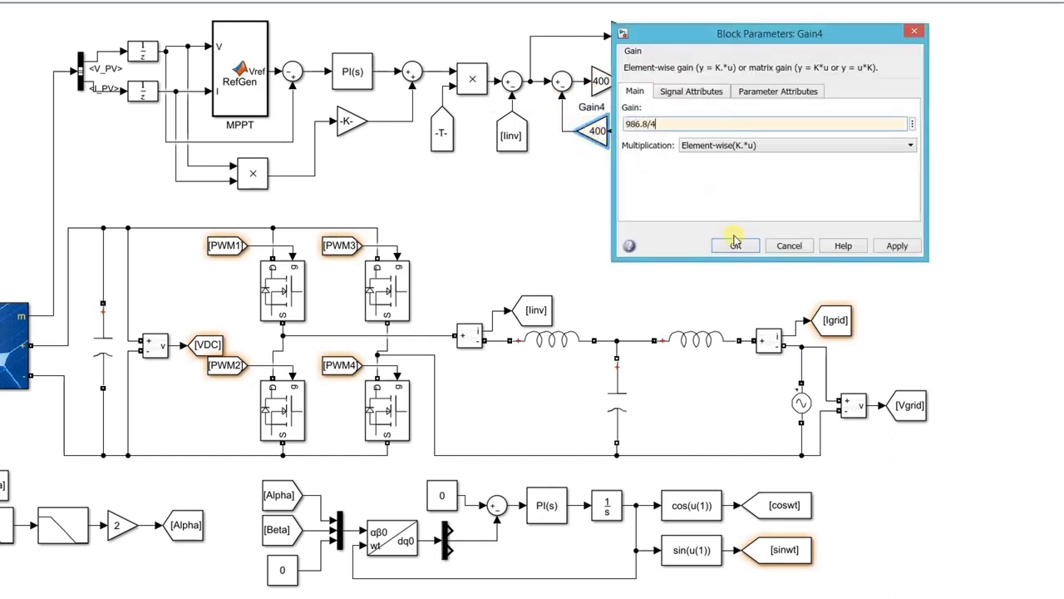
left_click(735, 246)
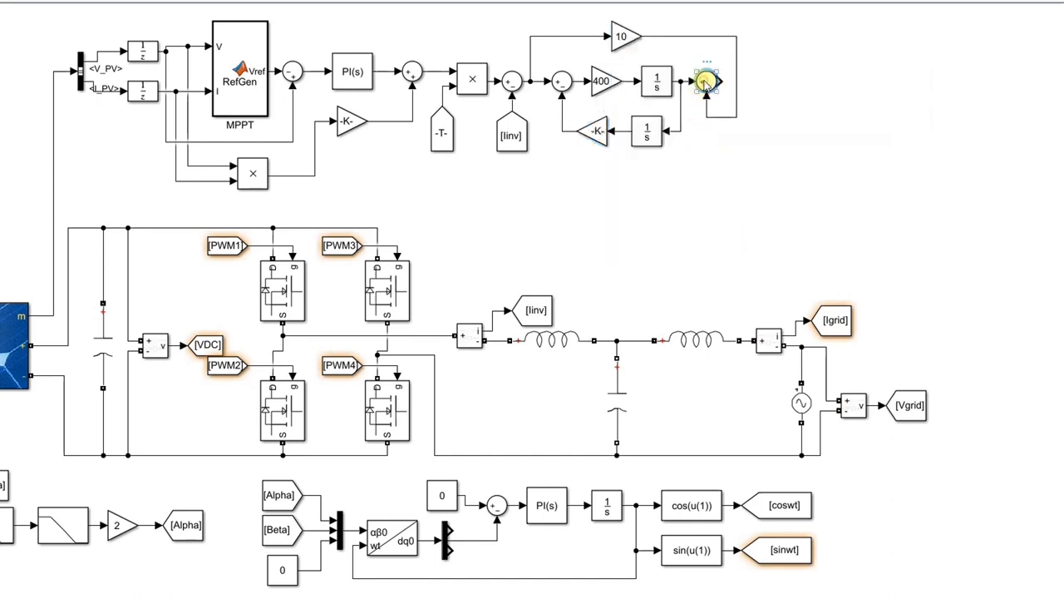
Copy the Sum block to the end of the current controller and connect an upward-facing Vgrid From block to its second input.
left_click_drag(730, 83, 766, 83)
left_click(921, 416)
left_click_drag(921, 416, 750, 156)
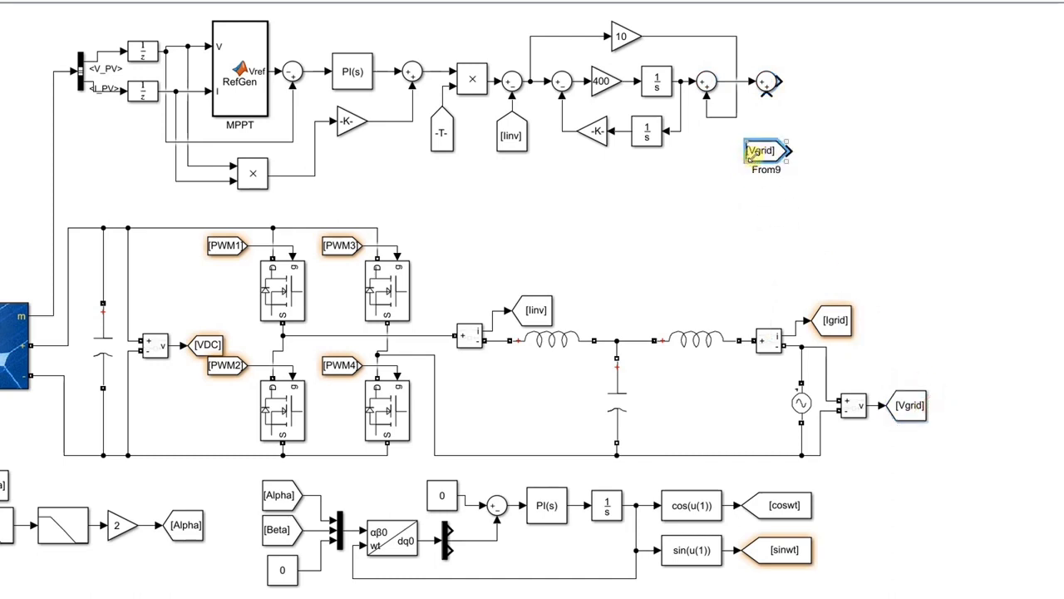
key("ctrl+shift+r")
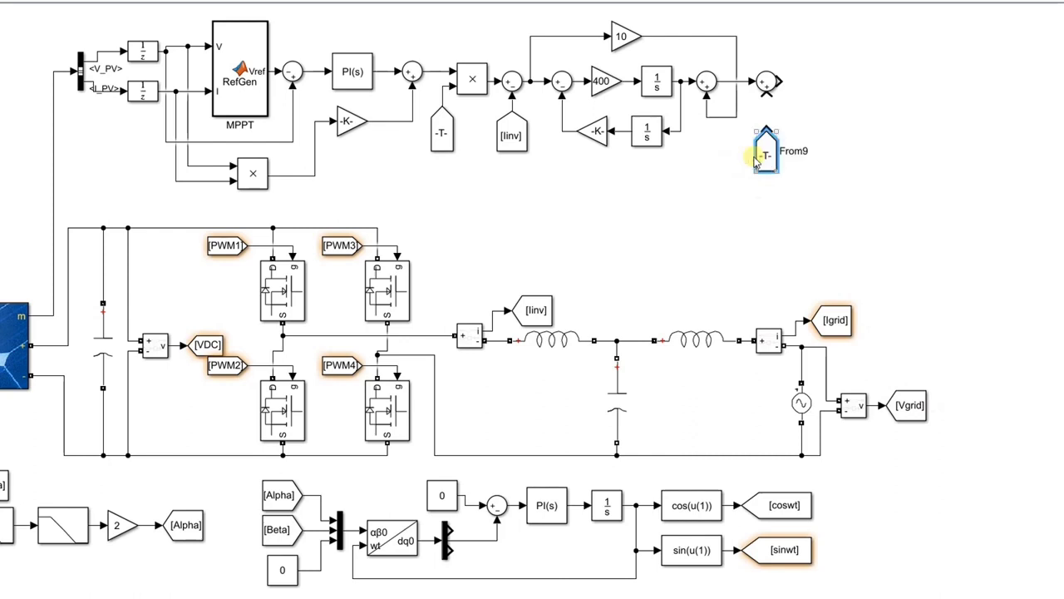
left_click_drag(764, 128, 766, 95)
left_click_drag(766, 155, 767, 134)
left_click(812, 129)
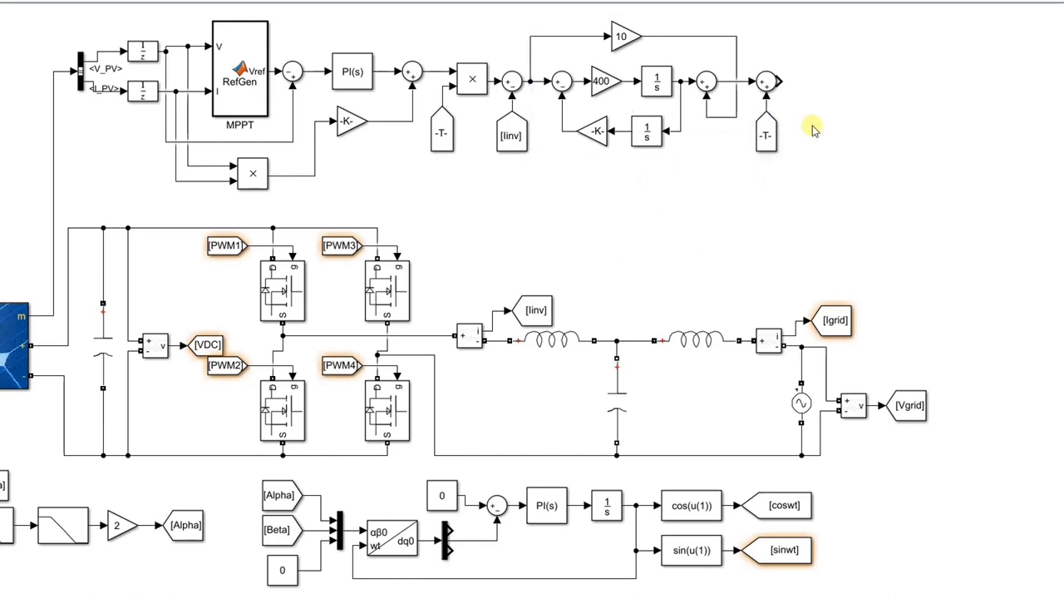
Add a Product block at the output of the last Sum block and set its number of inputs to */.
double_click(833, 117)
type("produc")
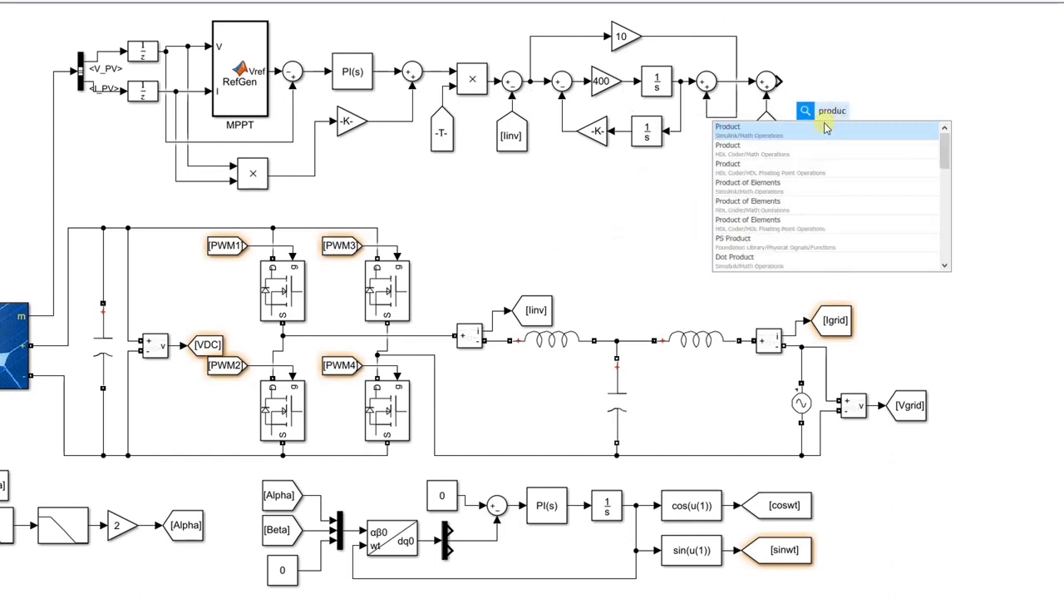
left_click(827, 126)
left_click_drag(826, 114, 812, 87)
double_click(811, 88)
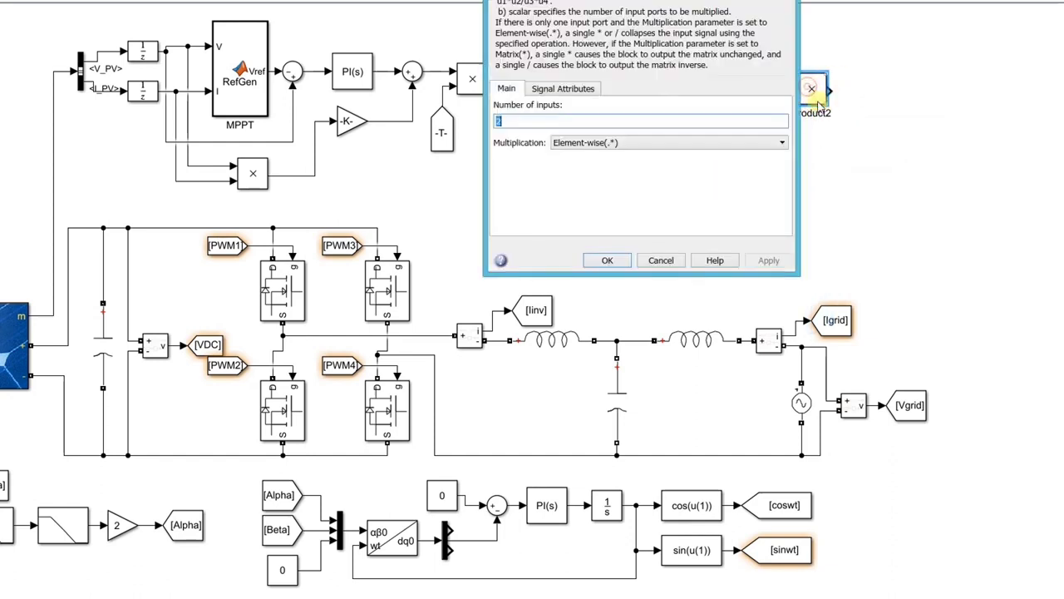
type("*/")
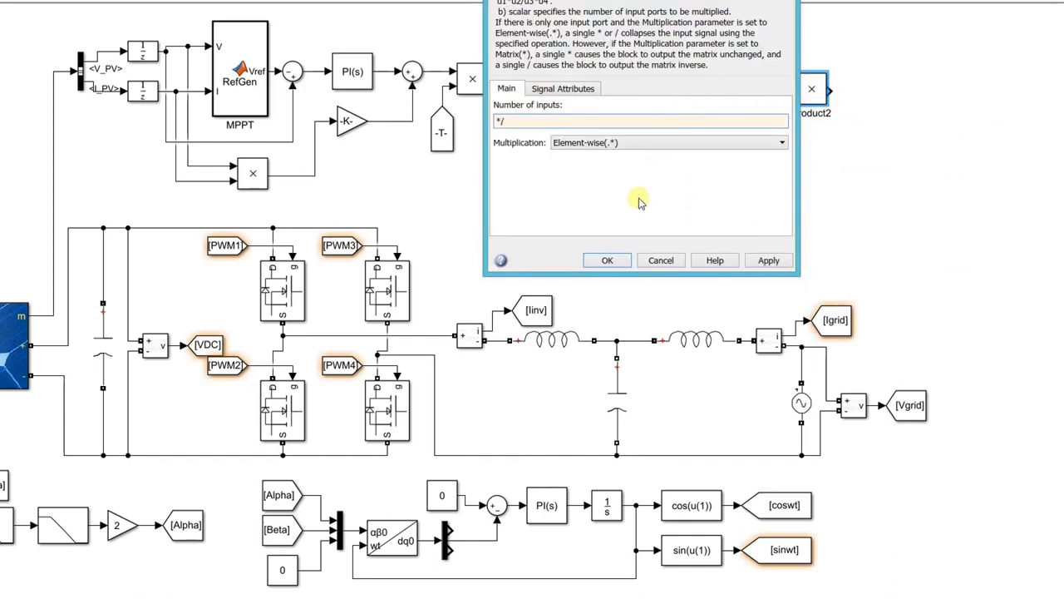
left_click(609, 260)
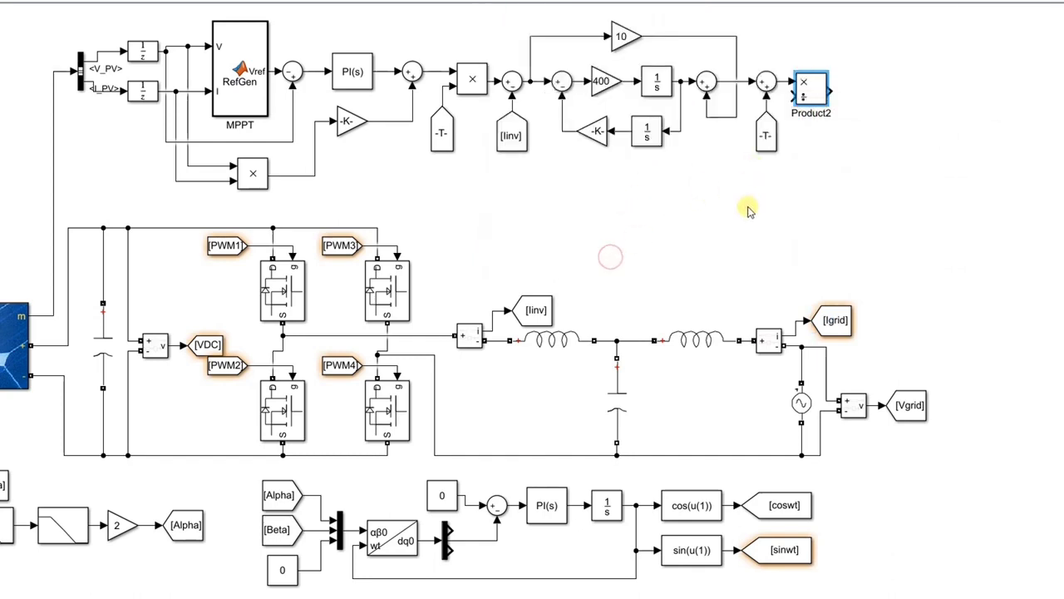
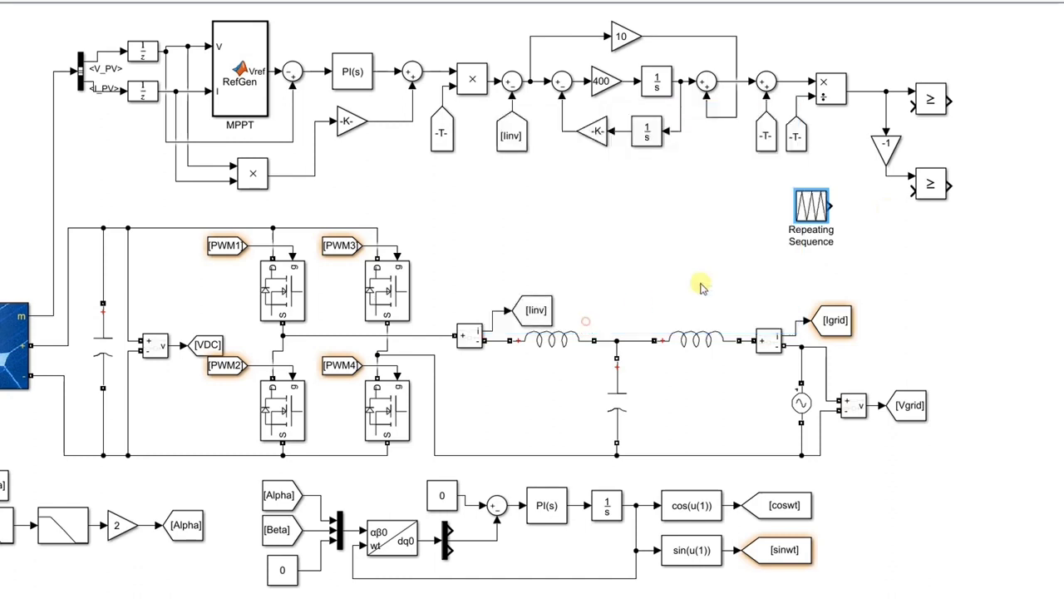
Connect the Repeating Sequence output to the second input of both relational operators.
left_click_drag(833, 202, 913, 104)
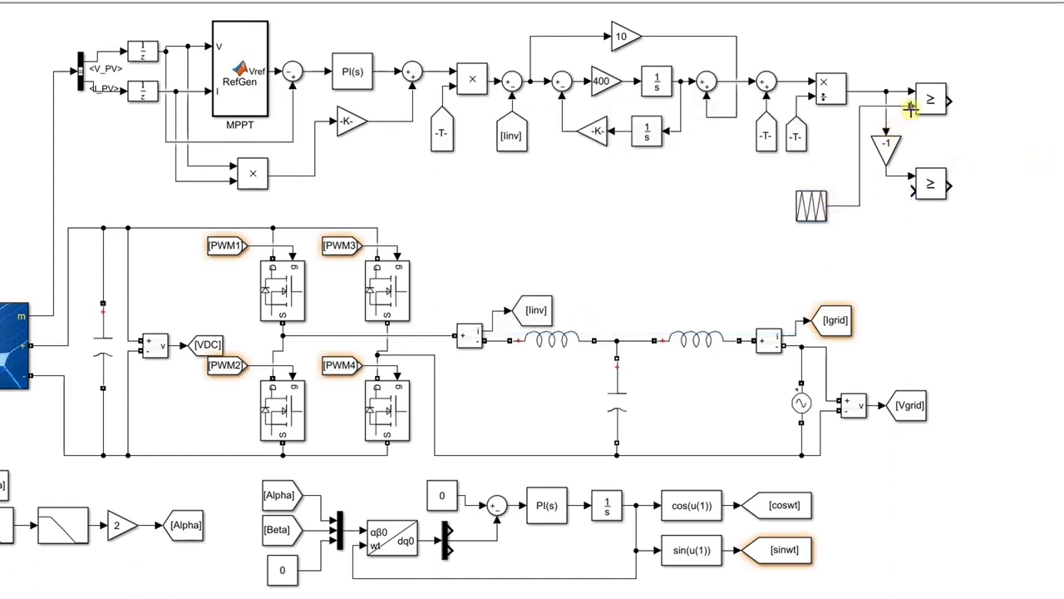
left_click_drag(907, 190, 856, 186)
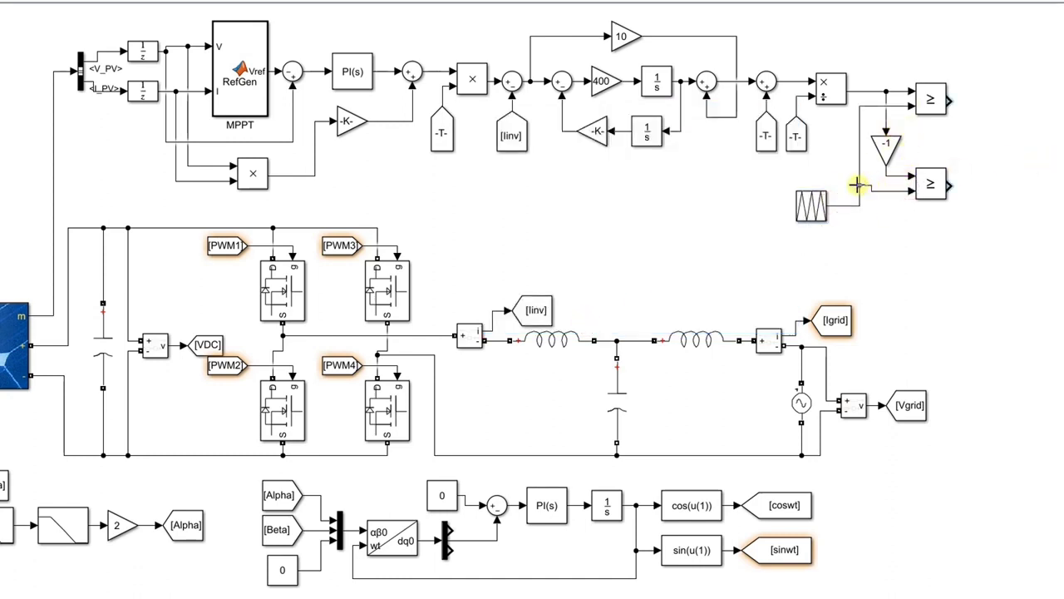
Add two Logical Operator blocks set to NOT and connect each one to the output of a relational operator.
double_click(913, 240)
type("lo")
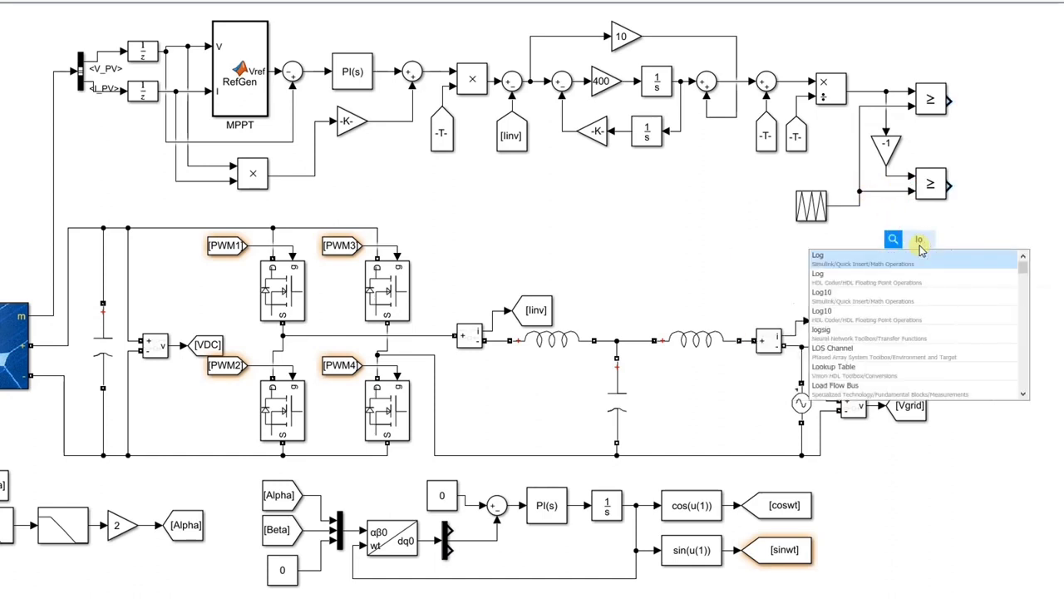
type("gical")
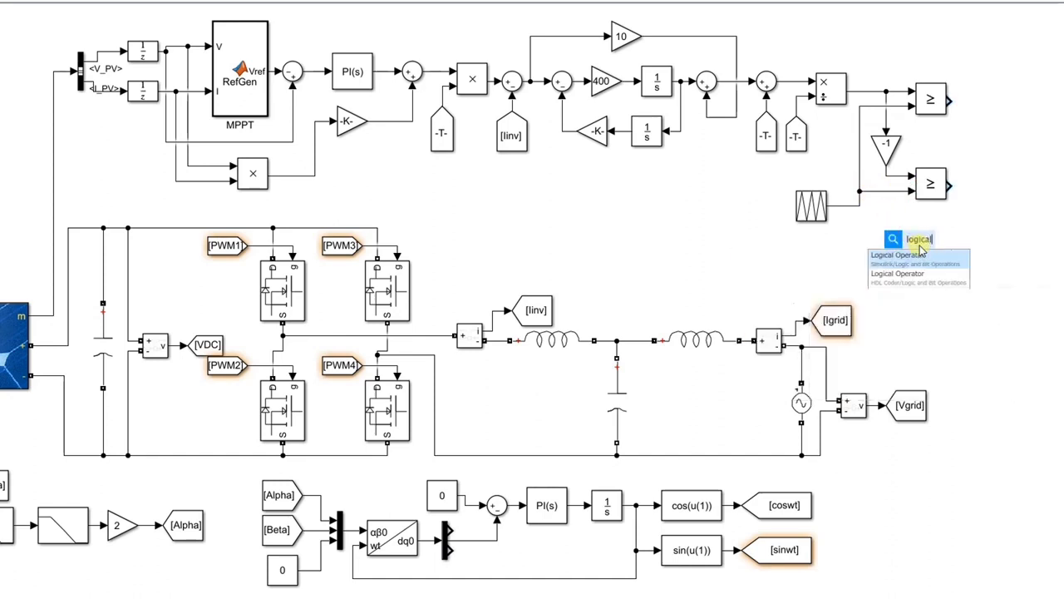
left_click(920, 258)
double_click(919, 245)
left_click(722, 245)
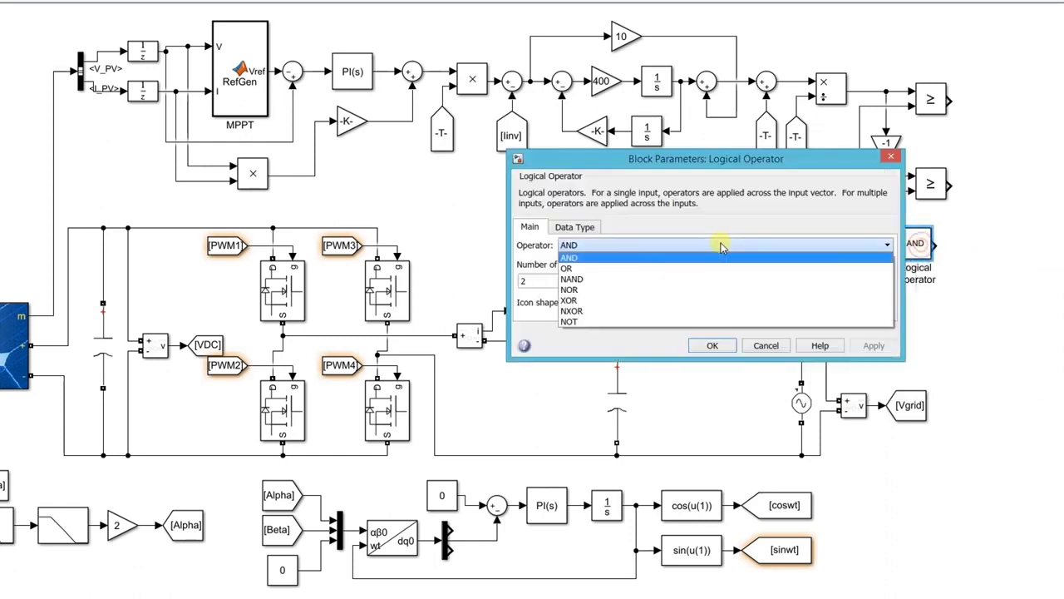
left_click(615, 320)
left_click(723, 309)
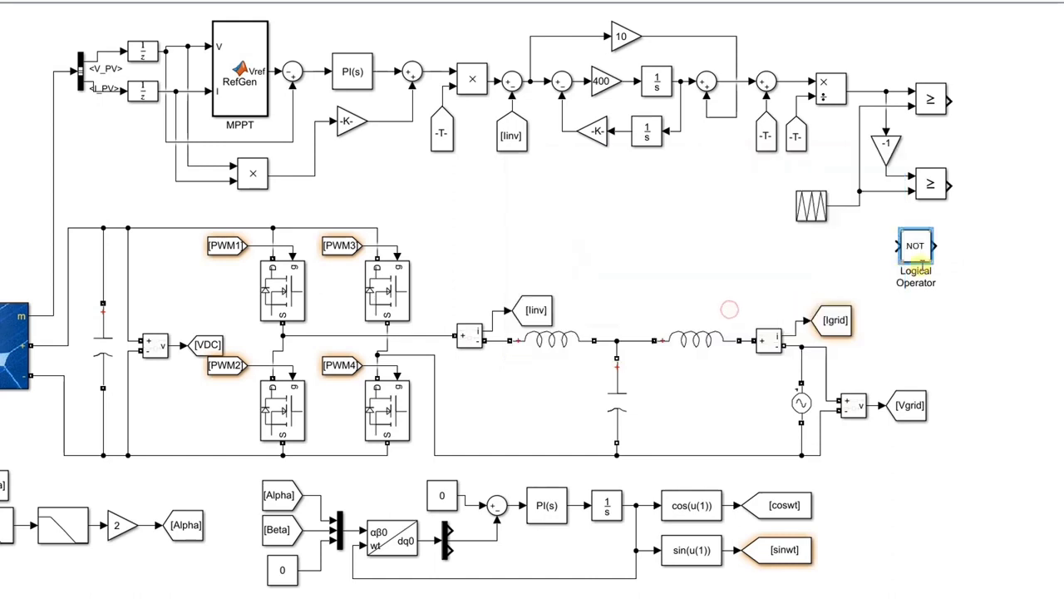
mouse_move(909, 261)
left_mouse_down()
mouse_move(987, 145)
mouse_move(1009, 133)
mouse_move(997, 135)
mouse_move(997, 226)
mouse_move(950, 177)
left_mouse_up()
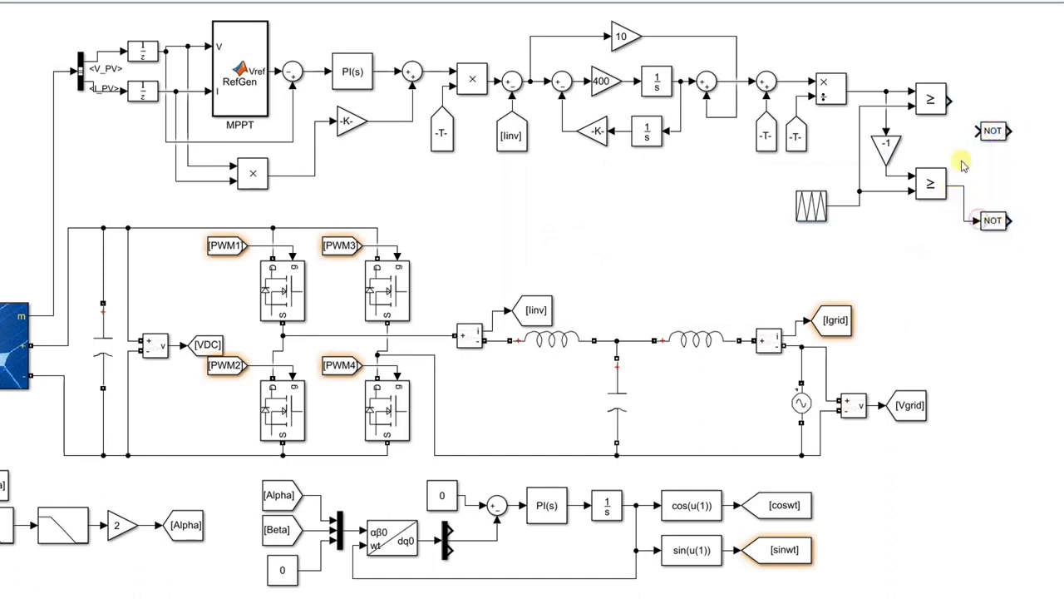
left_click_drag(974, 133, 945, 100)
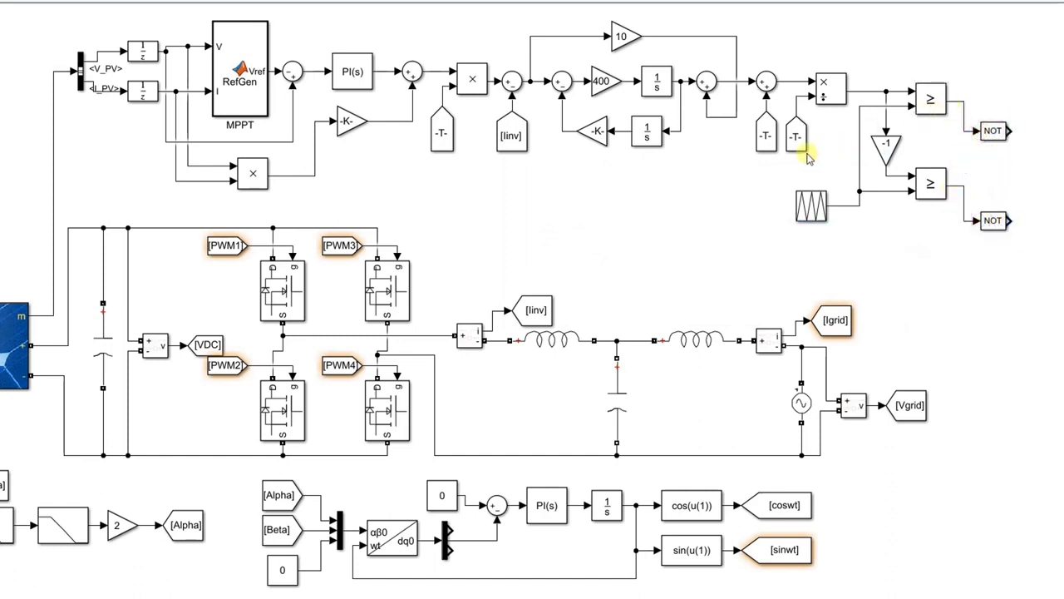
Create Goto blocks for PWM1 at the upper relational operator's output and PWM2 at its NOT block's output.
left_click(219, 247)
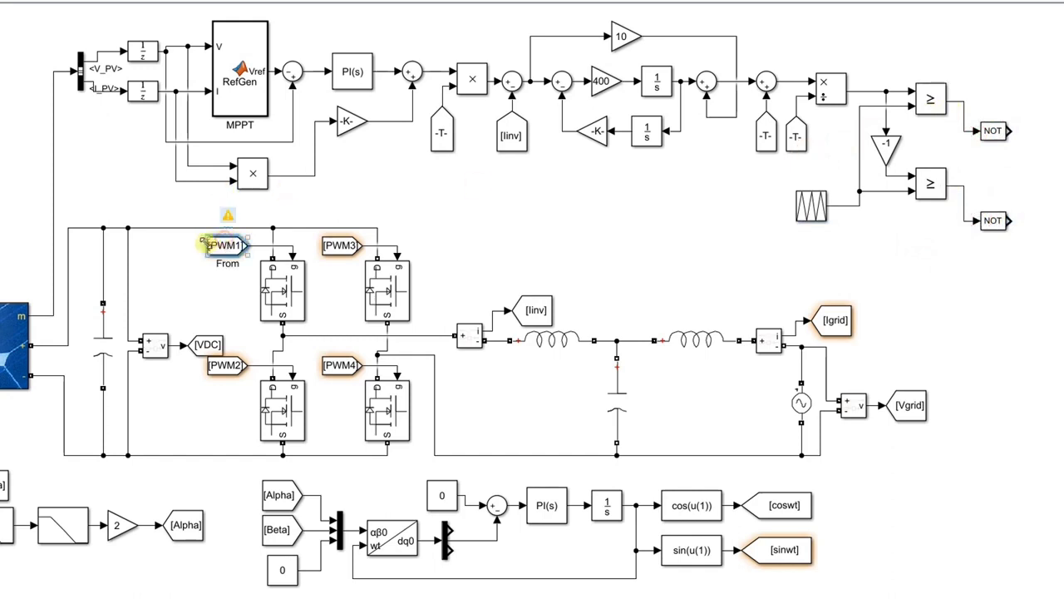
left_click_drag(199, 252, 962, 99)
left_click(216, 364)
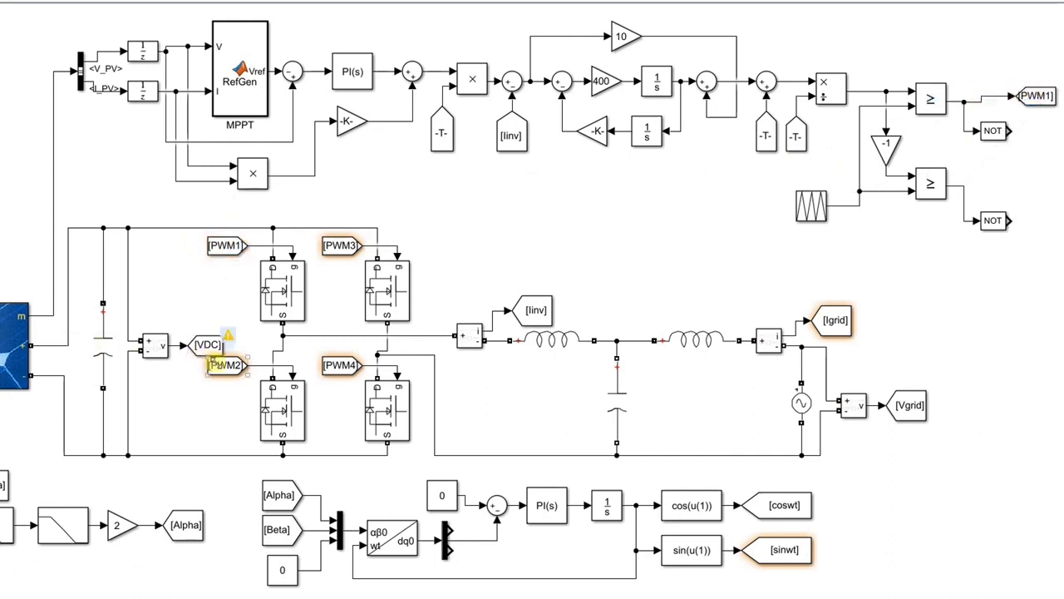
left_click_drag(214, 363, 1039, 137)
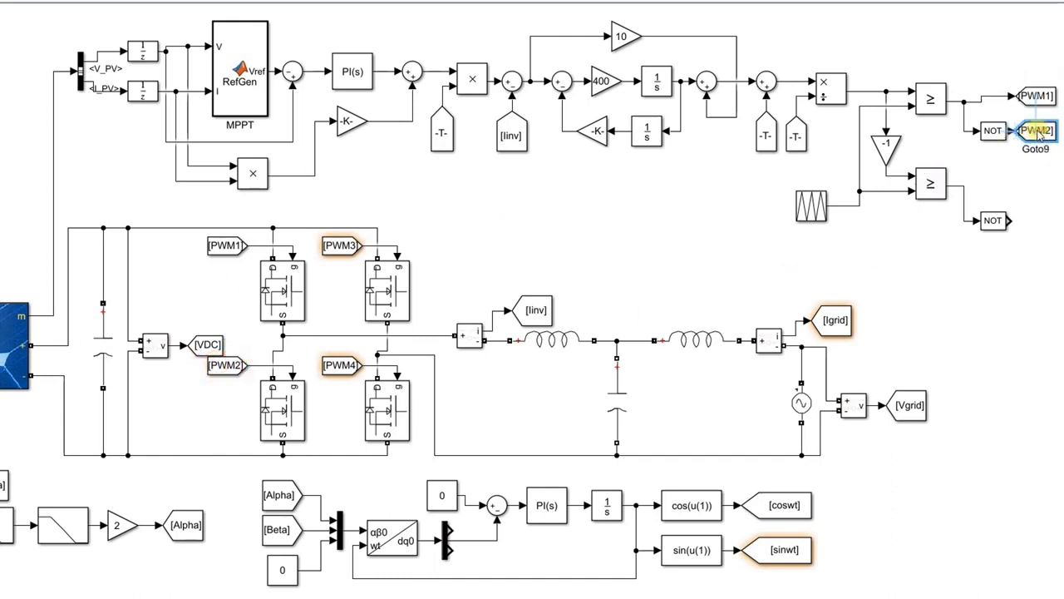
Create Goto blocks for PWM3 at the lower relational operator's output and PWM4 at its NOT block's output.
left_click(330, 248)
left_click_drag(329, 251, 965, 190)
left_click(344, 357)
left_click_drag(344, 357, 1044, 222)
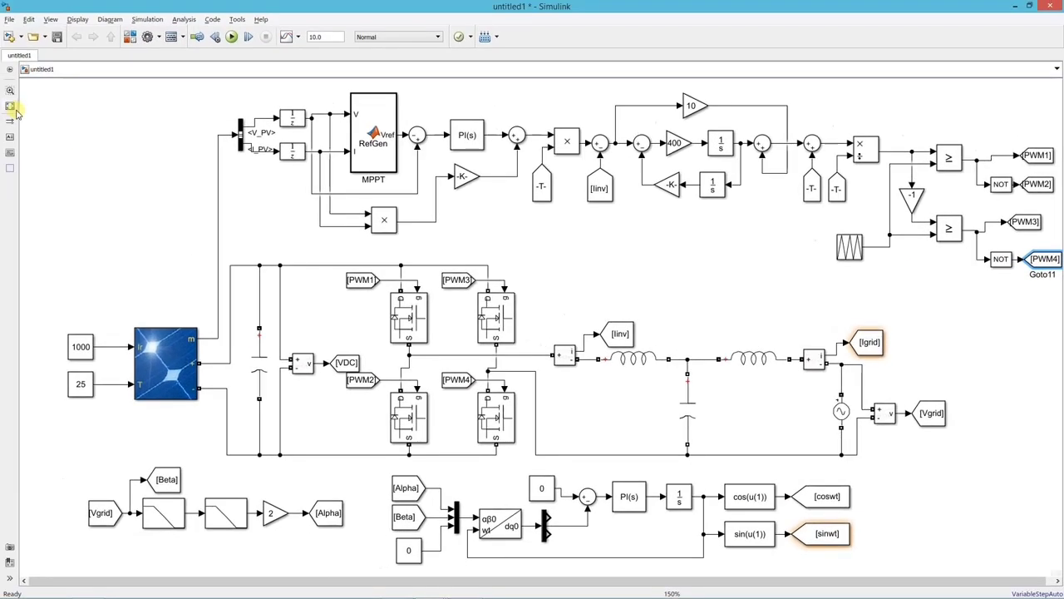
Add a Scope block in the empty area above the PV array.
left_click(12, 108)
left_click(746, 307)
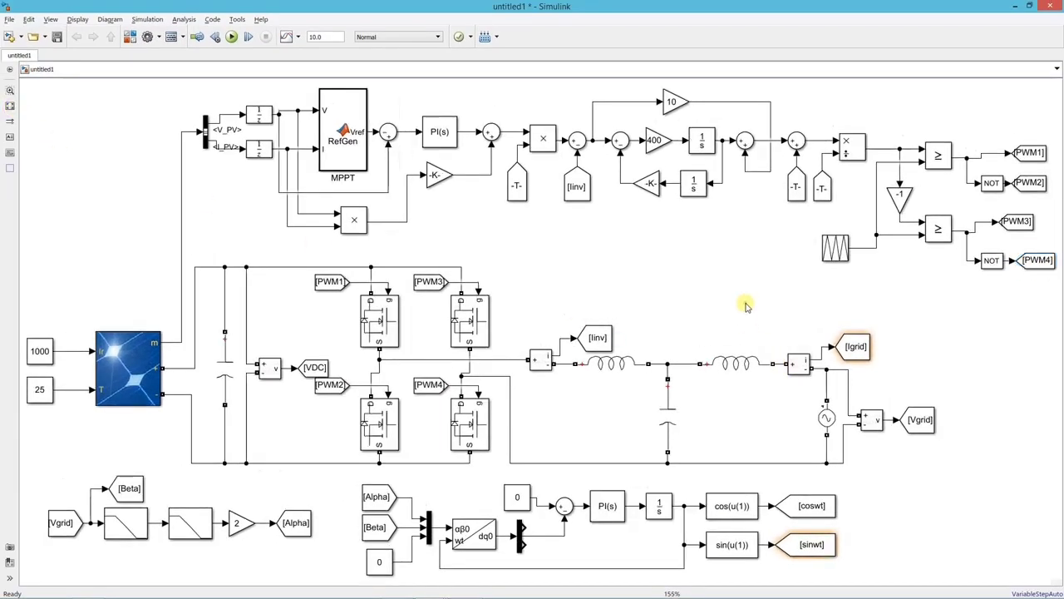
double_click(122, 149)
type("scop")
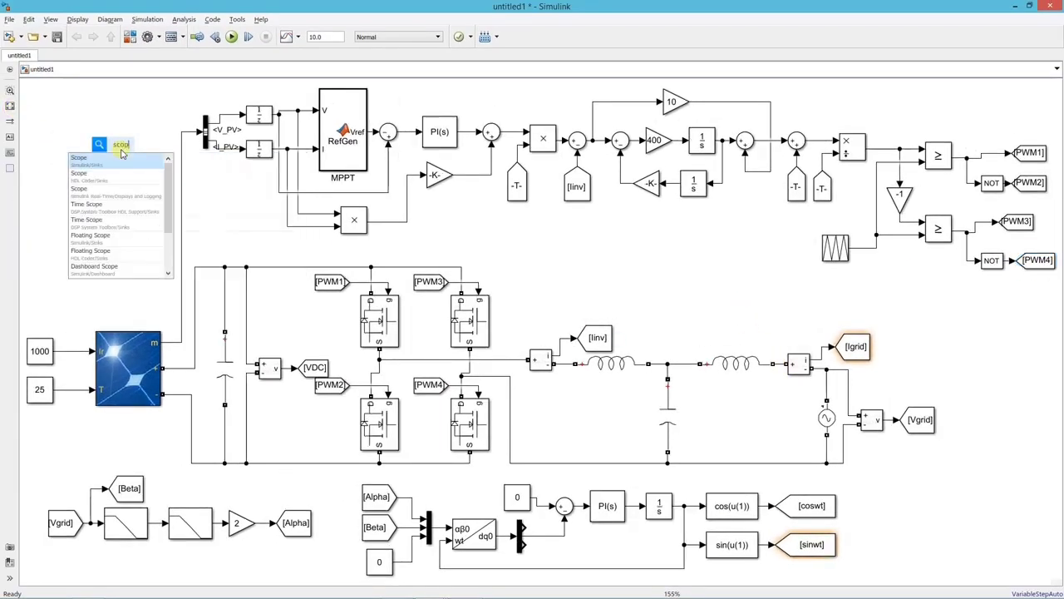
left_click(122, 152)
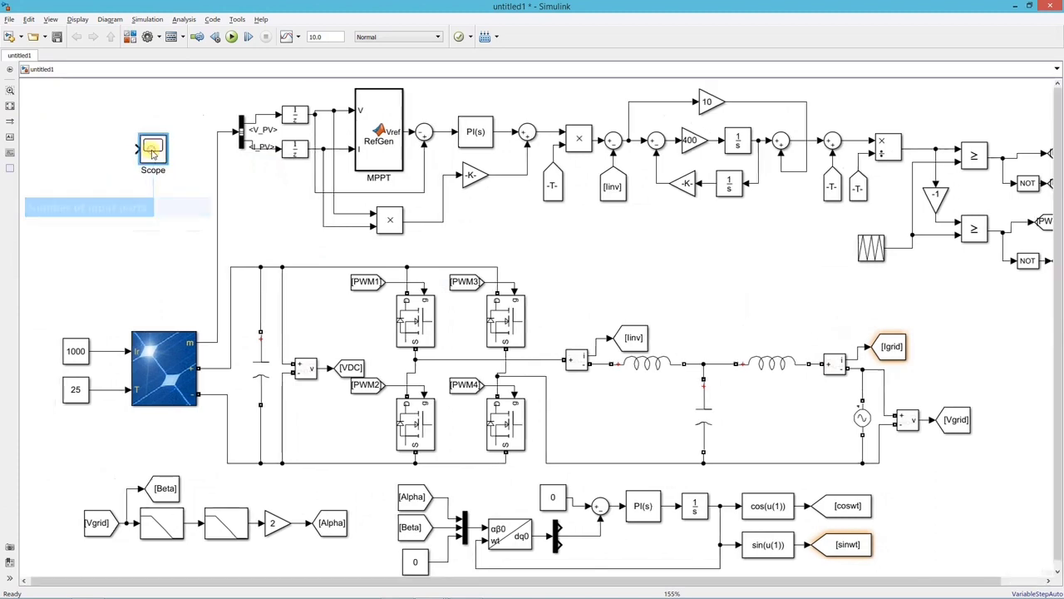
Configure the Scope for two input ports and choose a display layout for them.
double_click(152, 150)
left_click(383, 174)
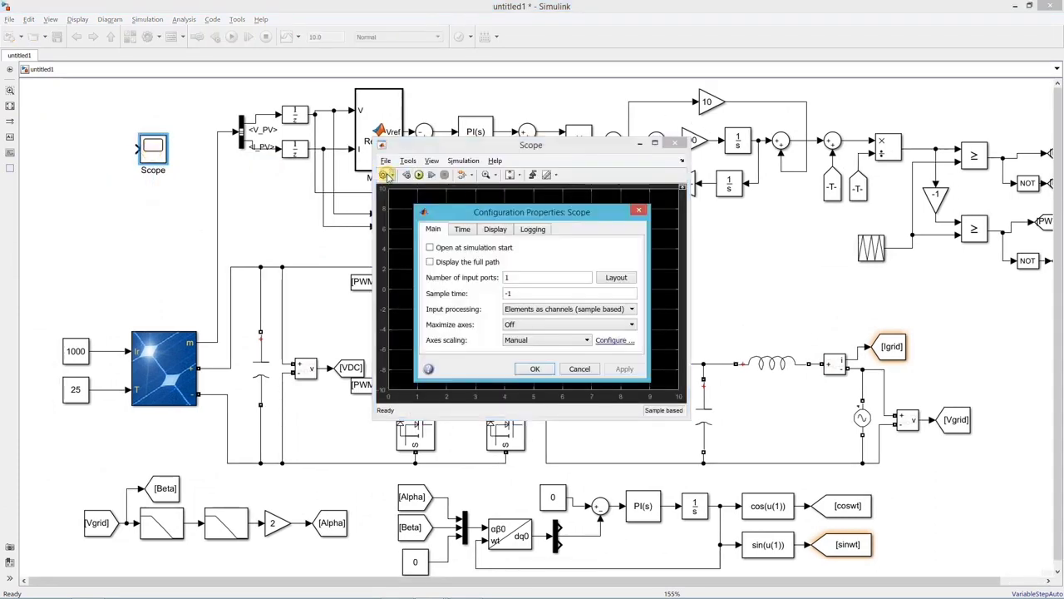
left_click(528, 284)
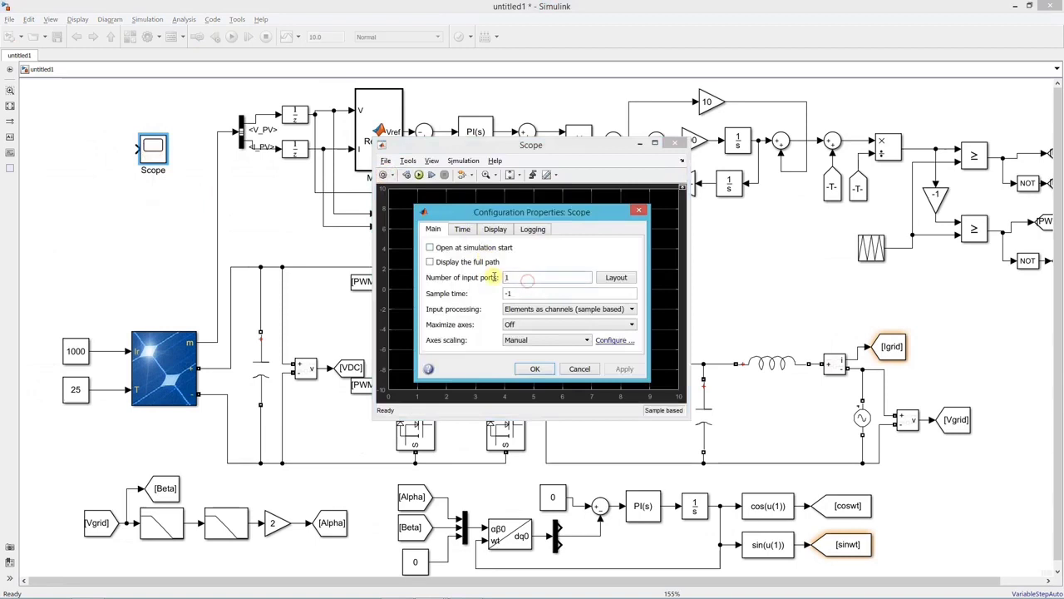
key("BackSpace")
type("2")
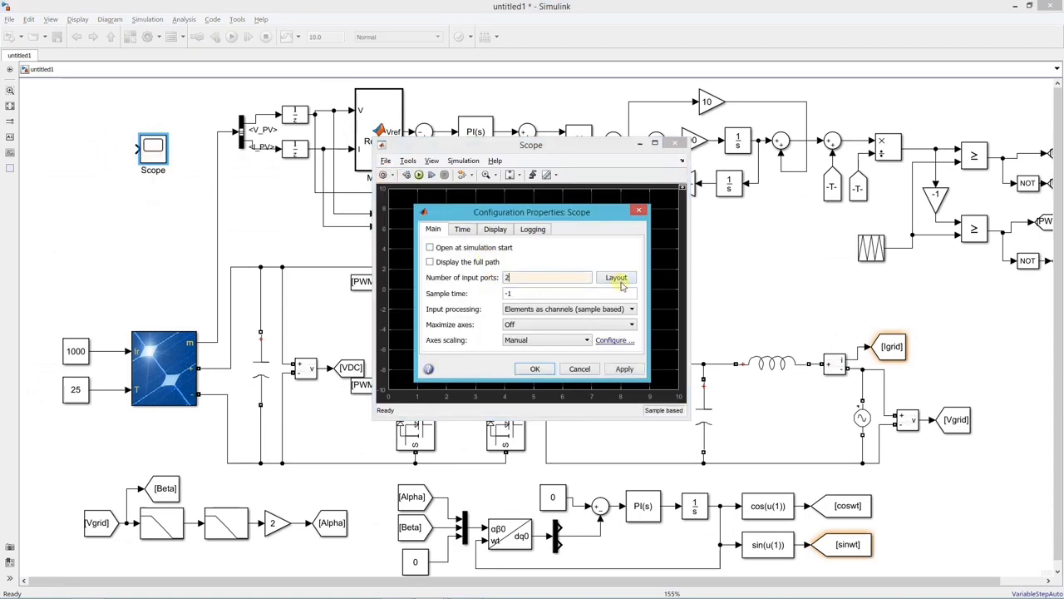
left_click(624, 285)
left_click(657, 320)
left_click(533, 372)
left_click(674, 143)
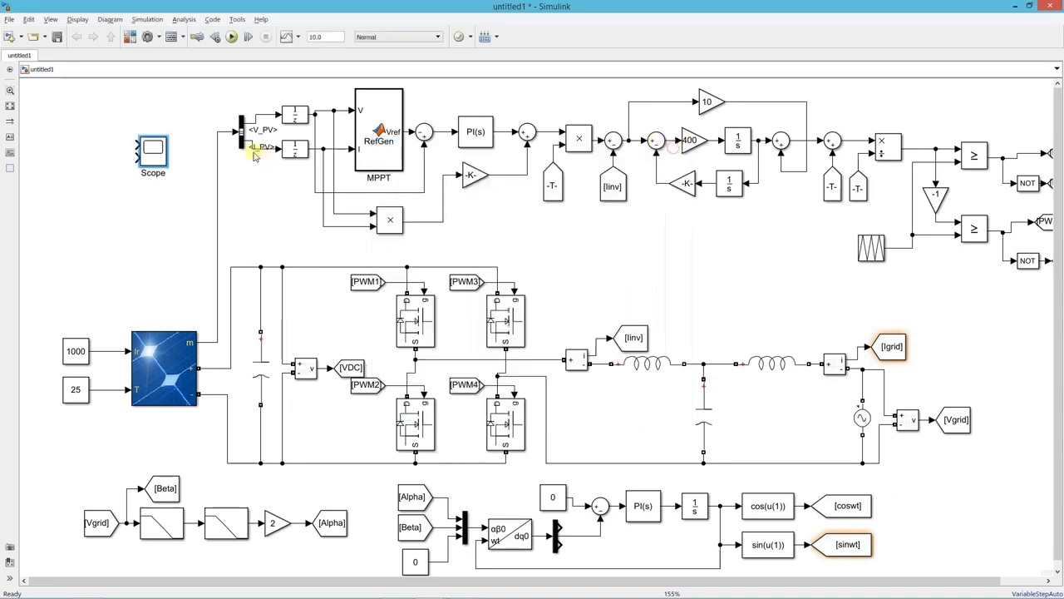
Create From blocks for Vgrid and Igrid and connect them to the Scope's first and second inputs.
left_click(957, 421)
mouse_move(978, 419)
left_mouse_down()
mouse_move(90, 153)
mouse_move(91, 143)
mouse_move(138, 152)
left_mouse_up()
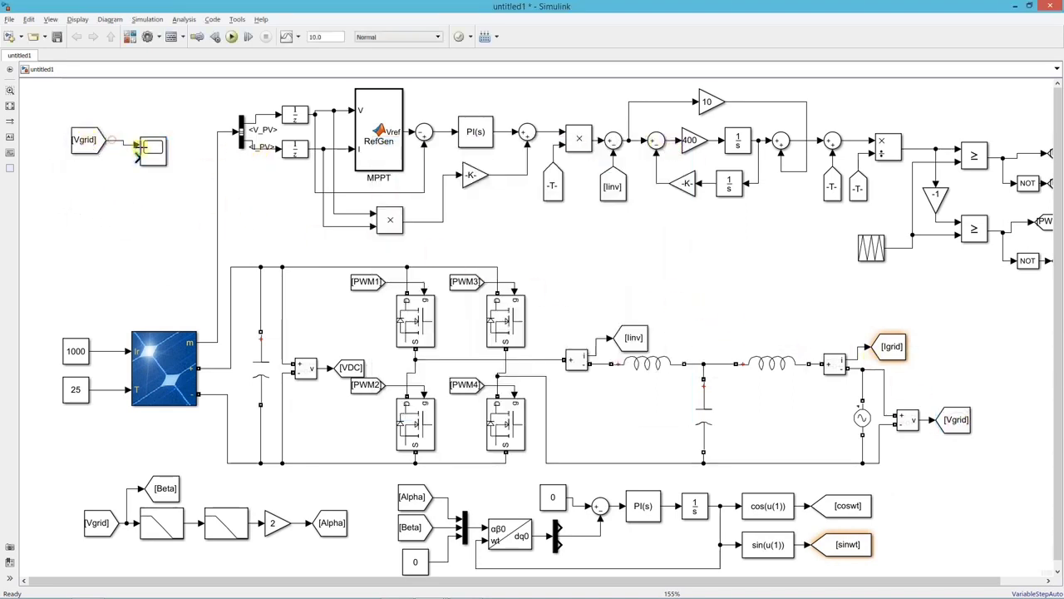
left_click(893, 350)
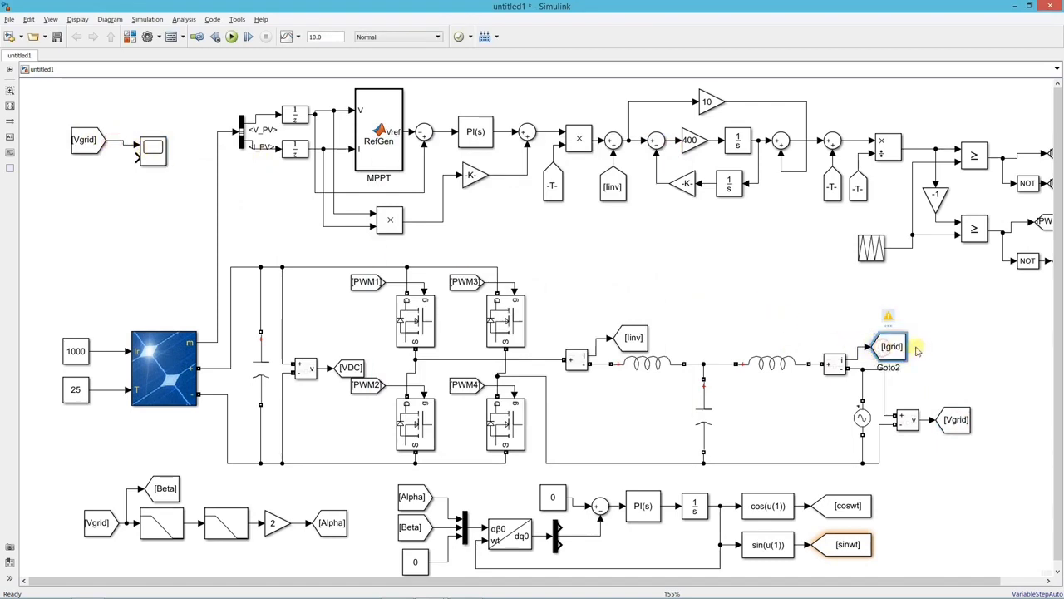
left_click_drag(912, 349, 138, 158)
Add a second Scope below the first signal group and connect a copied Igrid From block to it.
double_click(155, 231)
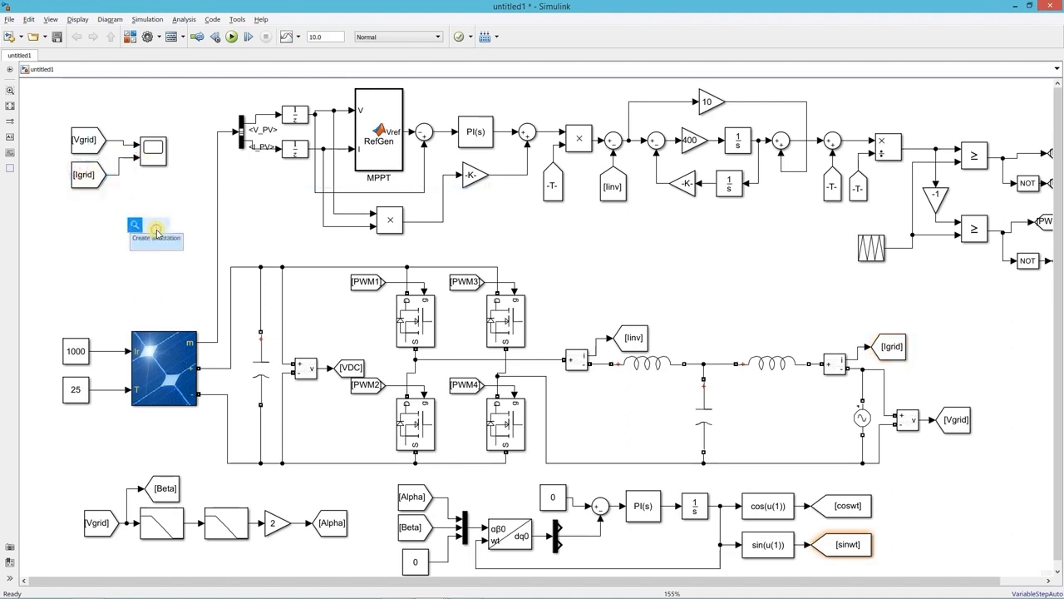
type("scope")
key("Return")
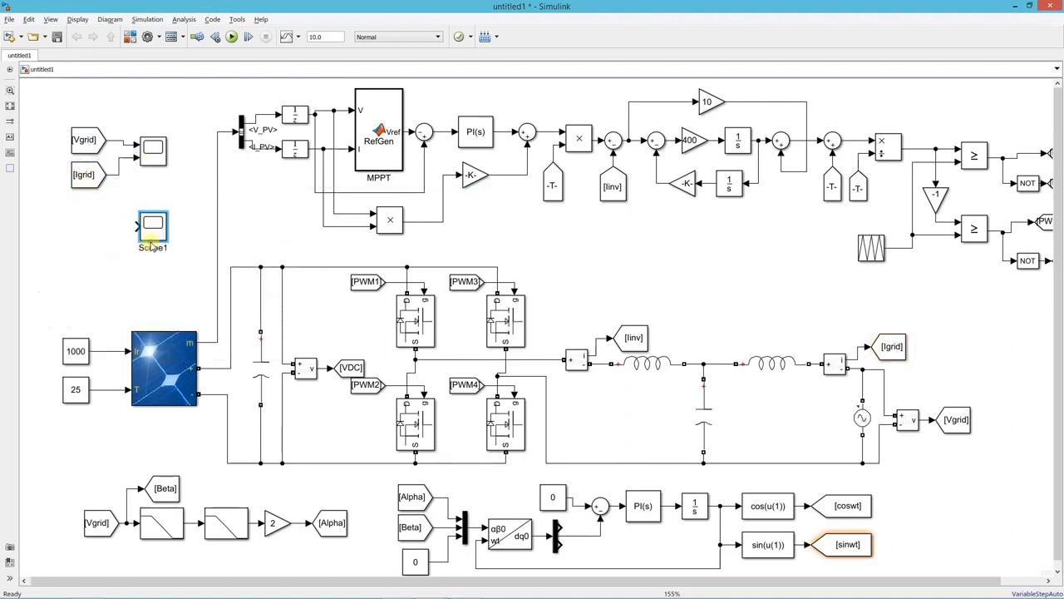
left_click_drag(78, 115, 165, 185)
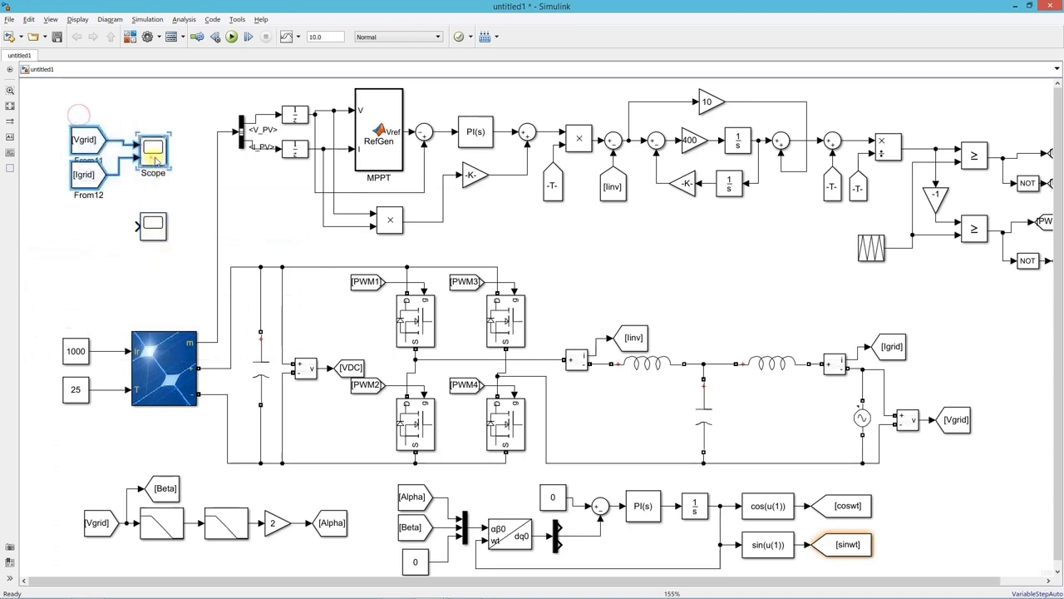
left_click_drag(153, 150, 183, 154)
left_click(178, 196)
left_click_drag(111, 183, 98, 226)
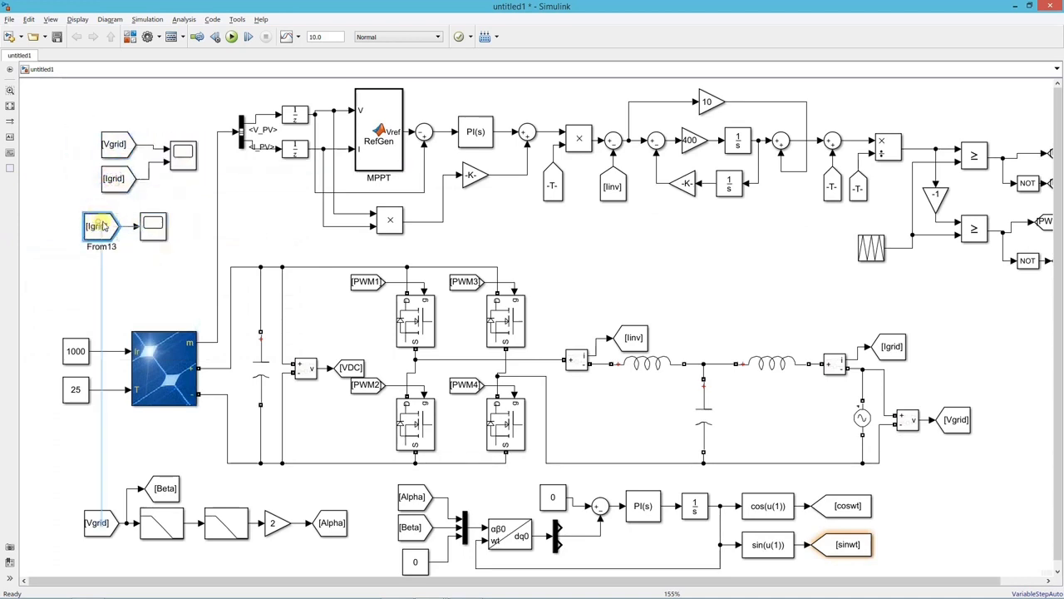
Add a powergui block in the empty area between the control chain and the LCL filter.
left_click(10, 105)
left_click(231, 216)
left_click(530, 243)
type("power")
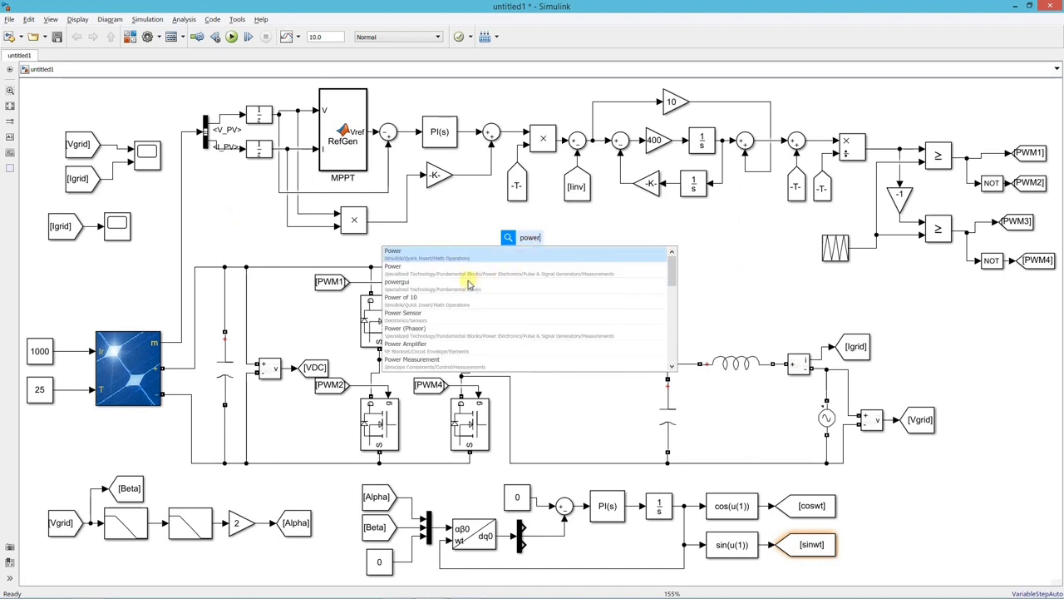
left_click(470, 284)
left_click_drag(524, 241, 608, 258)
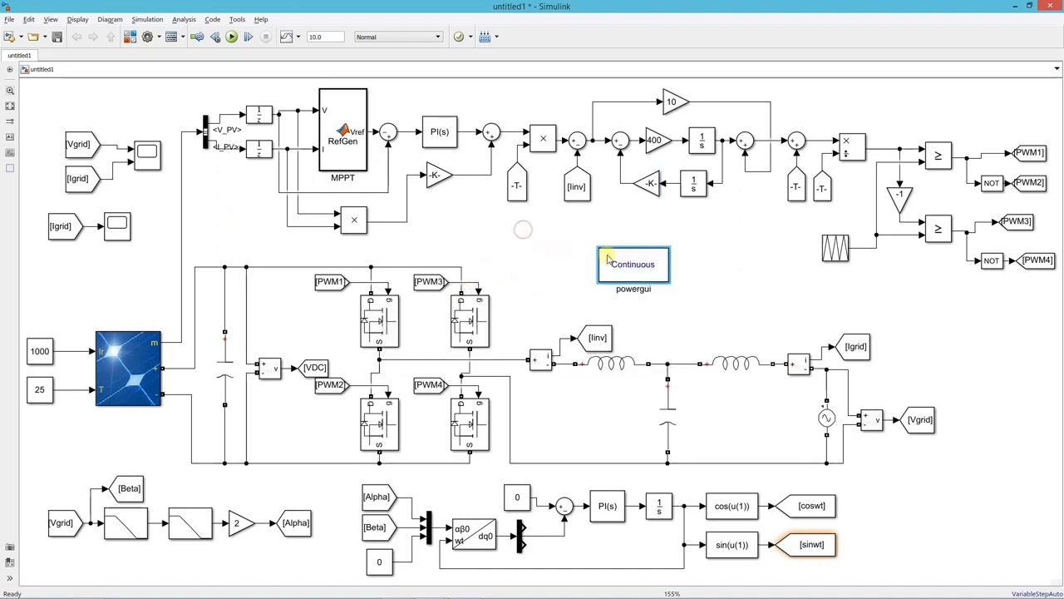
Set the solver type to Fixed-step with a custom fixed-step size, and open the powergui block's settings.
left_click(149, 37)
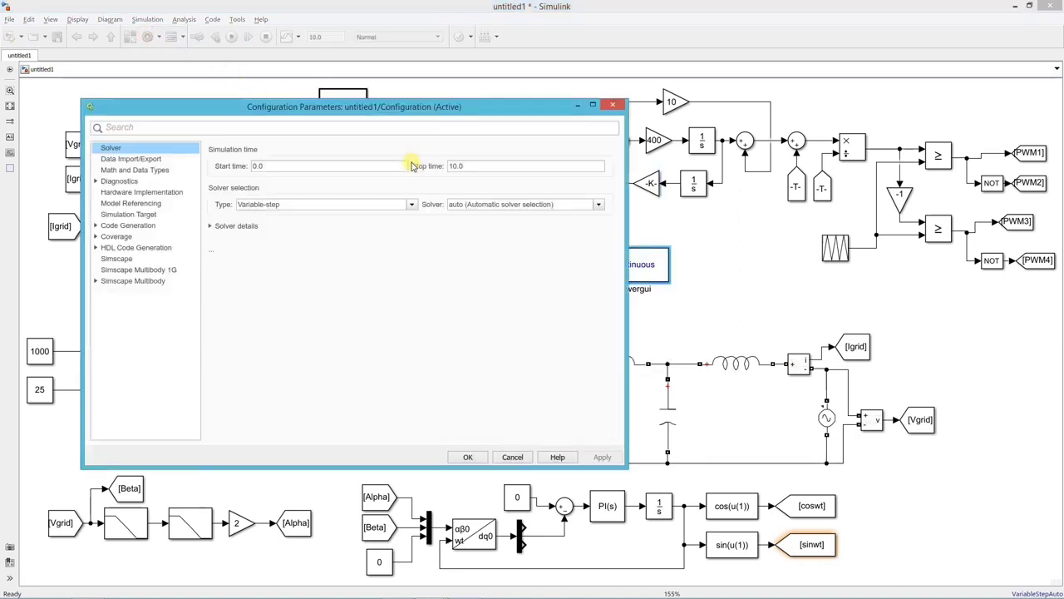
left_click(280, 204)
left_click(278, 224)
left_click(248, 230)
double_click(387, 249)
type("1e")
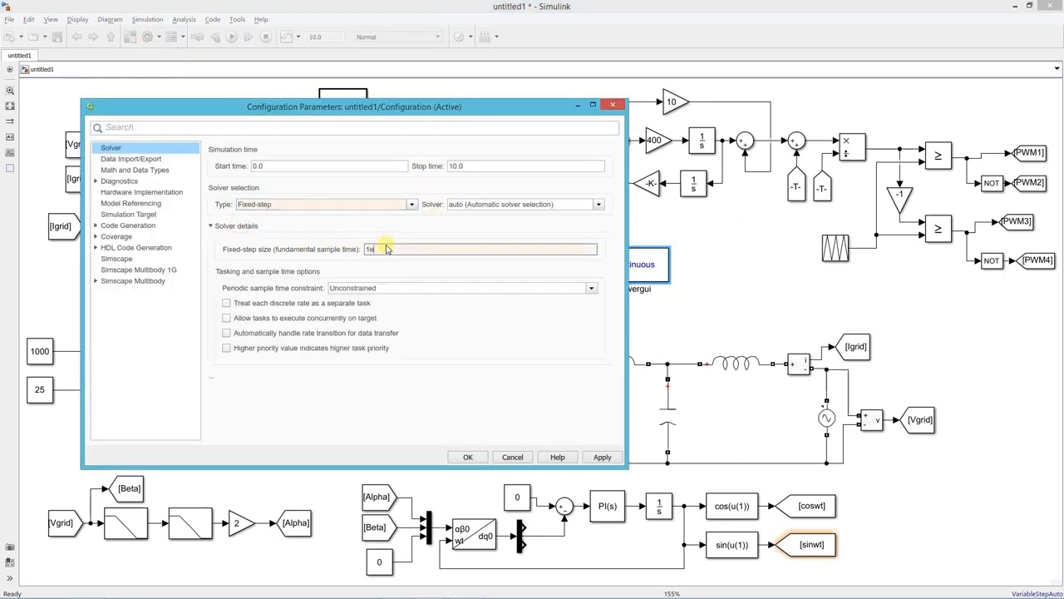
left_click(602, 456)
left_click(472, 457)
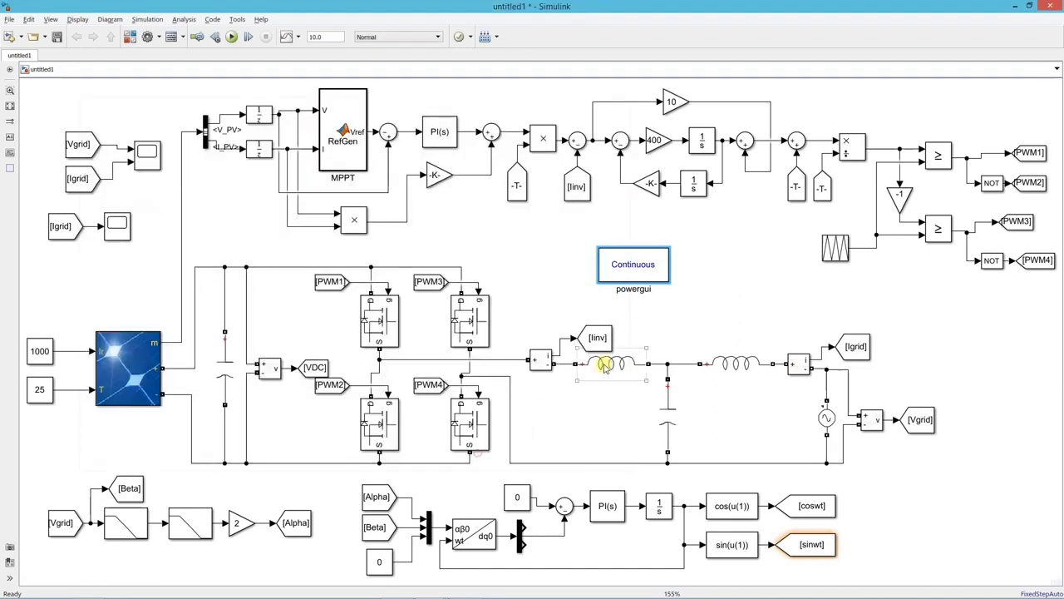
double_click(636, 268)
left_click(773, 363)
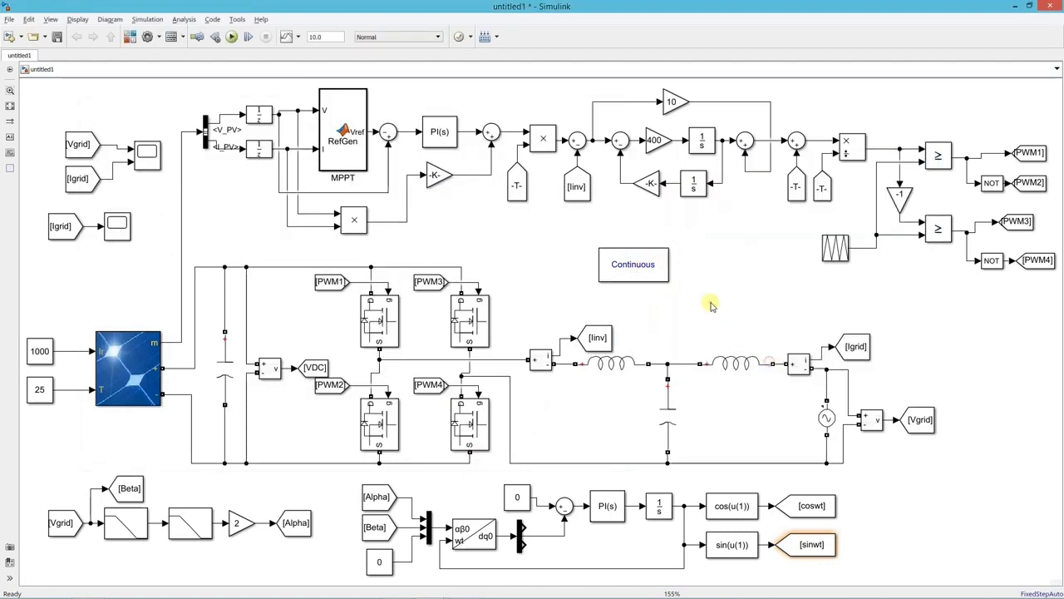
Add a Display block on the PV voltage-current product output and set the simulation stop time to 3.5.
double_click(509, 238)
type("displa")
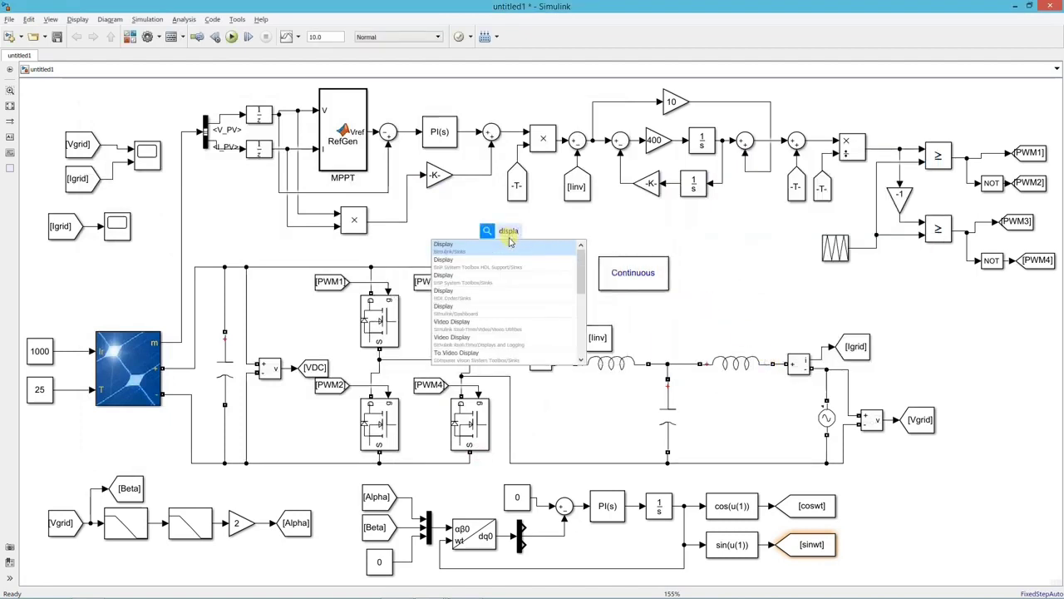
key("Return")
left_click_drag(504, 237, 407, 222)
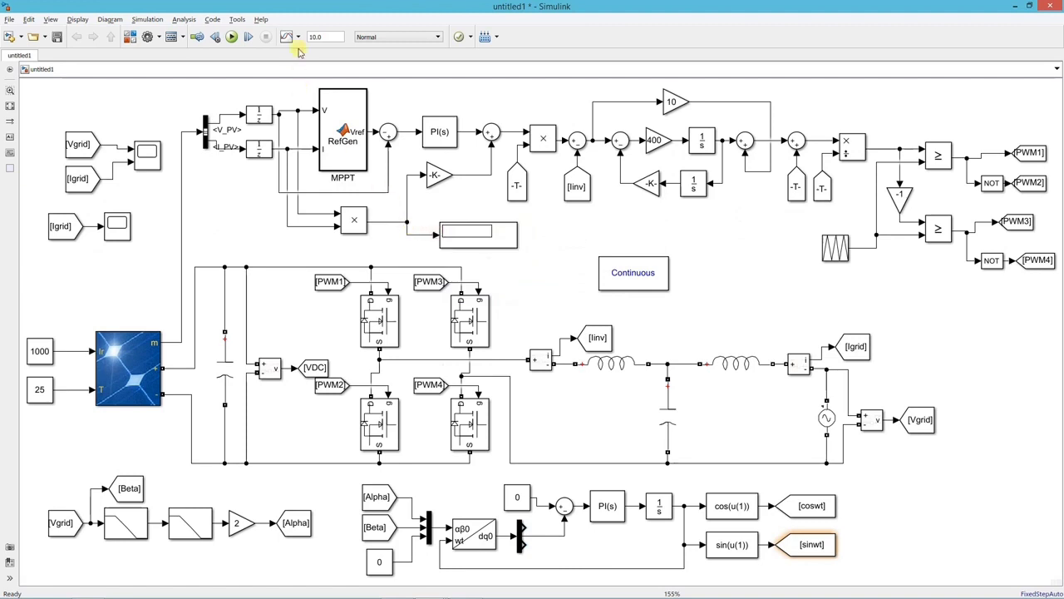
key("Return")
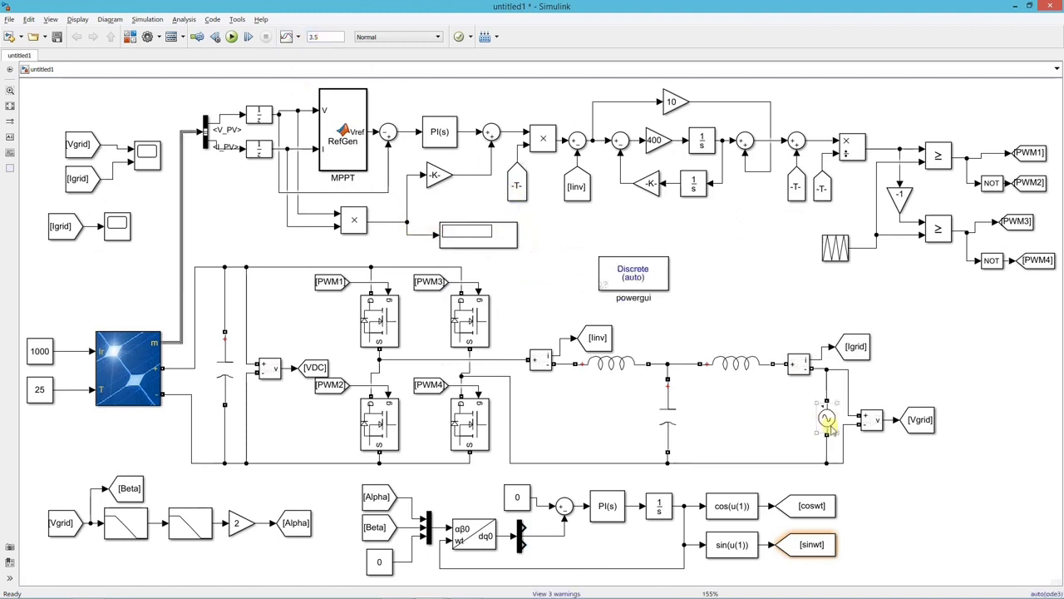
Set the grid AC Voltage Source's peak amplitude to 325 V.
double_click(826, 419)
left_click_drag(481, 206, 639, 331)
double_click(671, 397)
type("3")
type("5")
type("0")
left_click(784, 499)
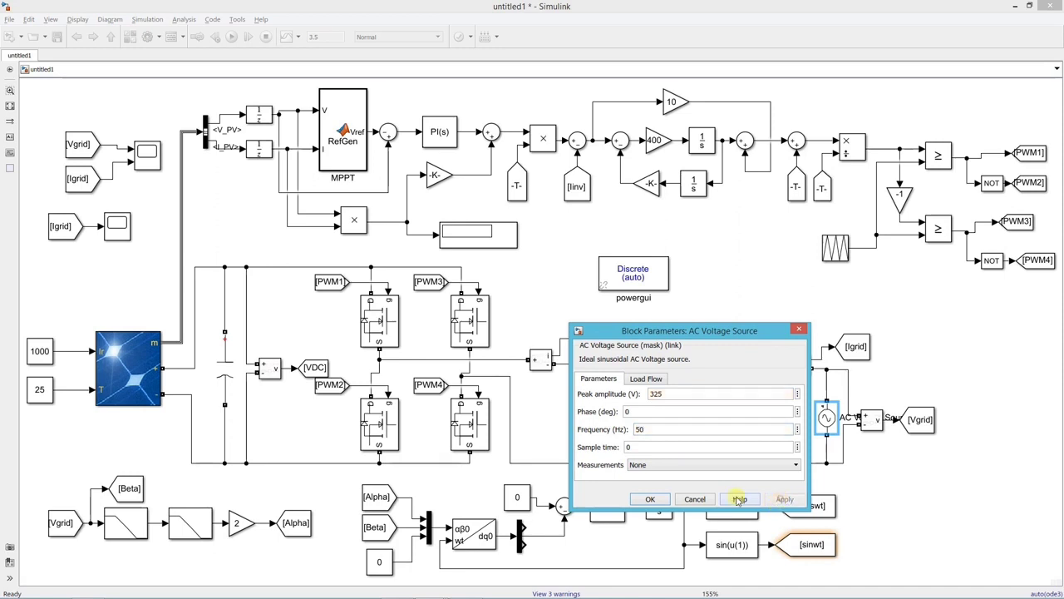
left_click(650, 499)
left_click(649, 334)
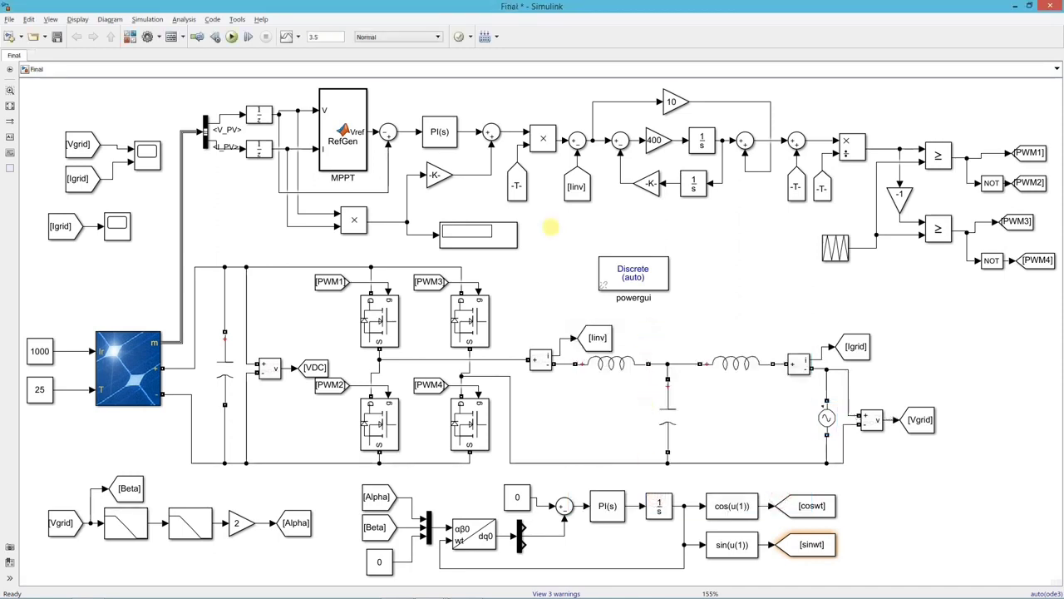
Run the simulation and set the PV array's irradiance constant to 500 while it is running.
left_click(232, 38)
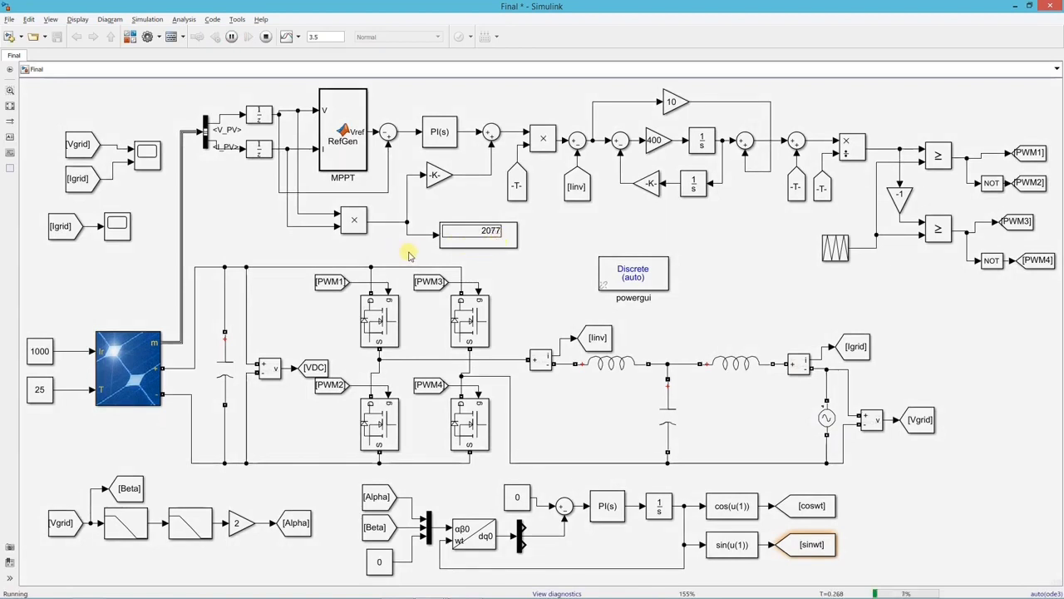
left_click(39, 352)
left_click_drag(140, 268, 622, 142)
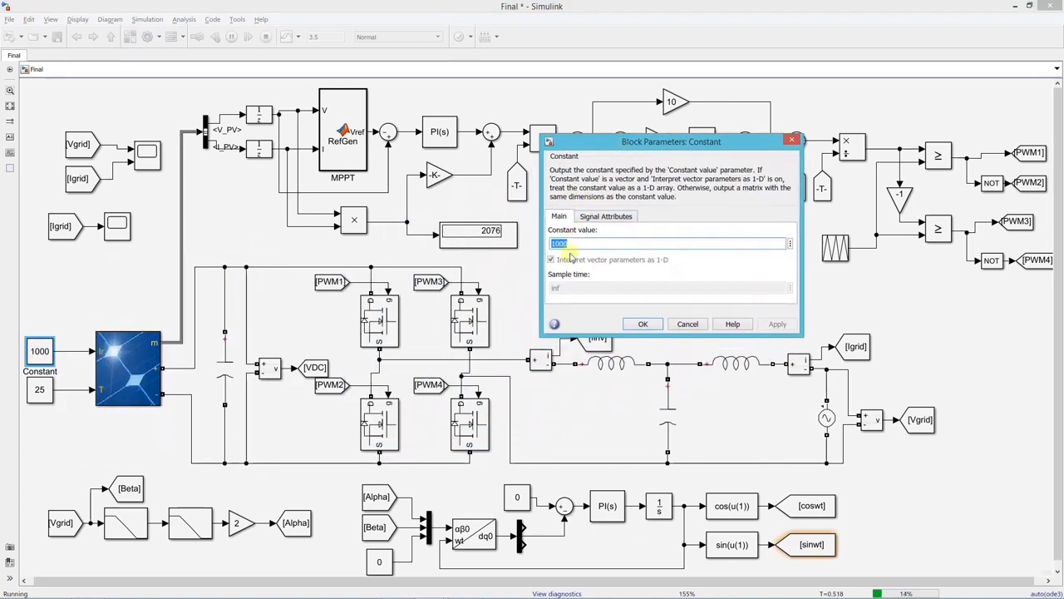
type("500")
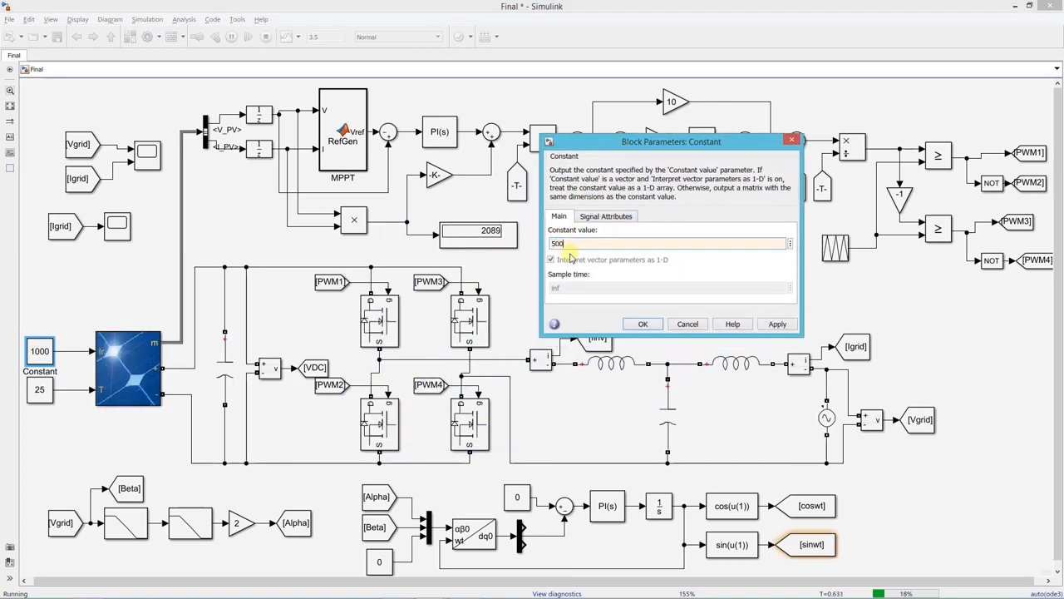
left_click(776, 323)
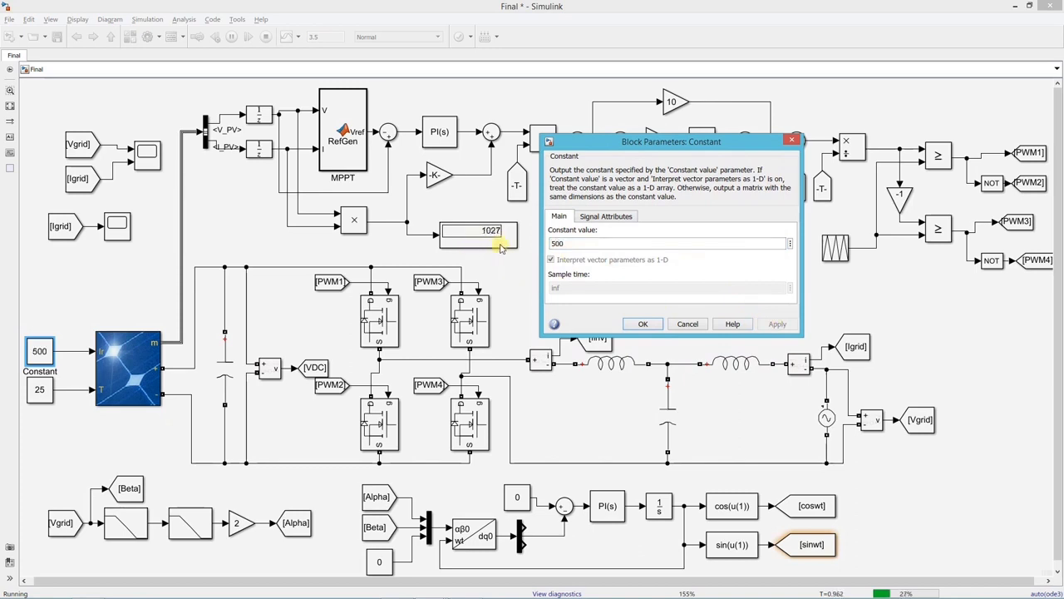
Lower the irradiance constant to 250 and raise it back to 500 during the running simulation.
left_click_drag(549, 243, 577, 243)
type("250")
left_click(778, 324)
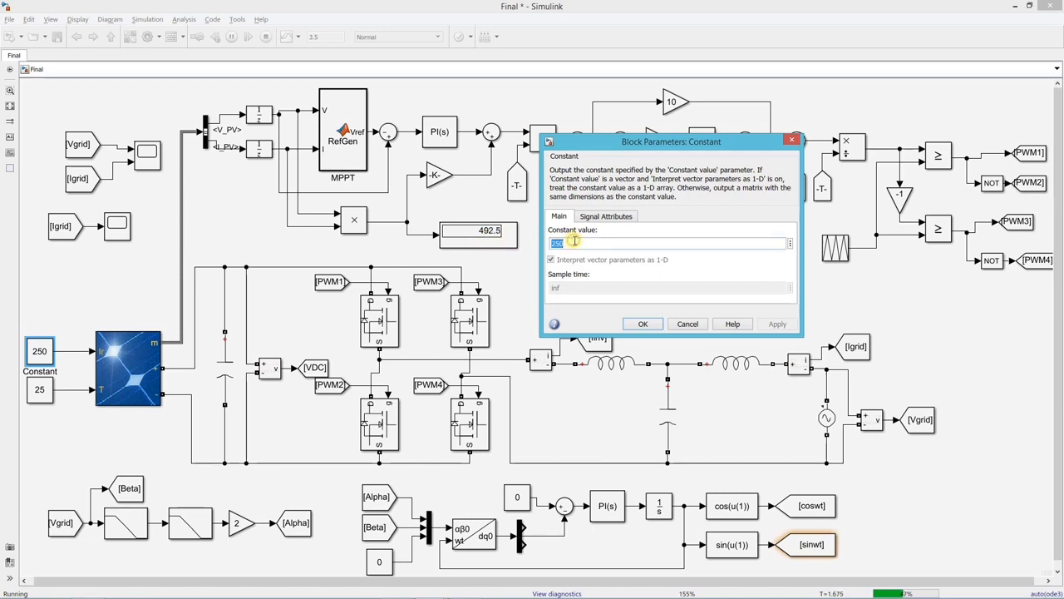
type("500")
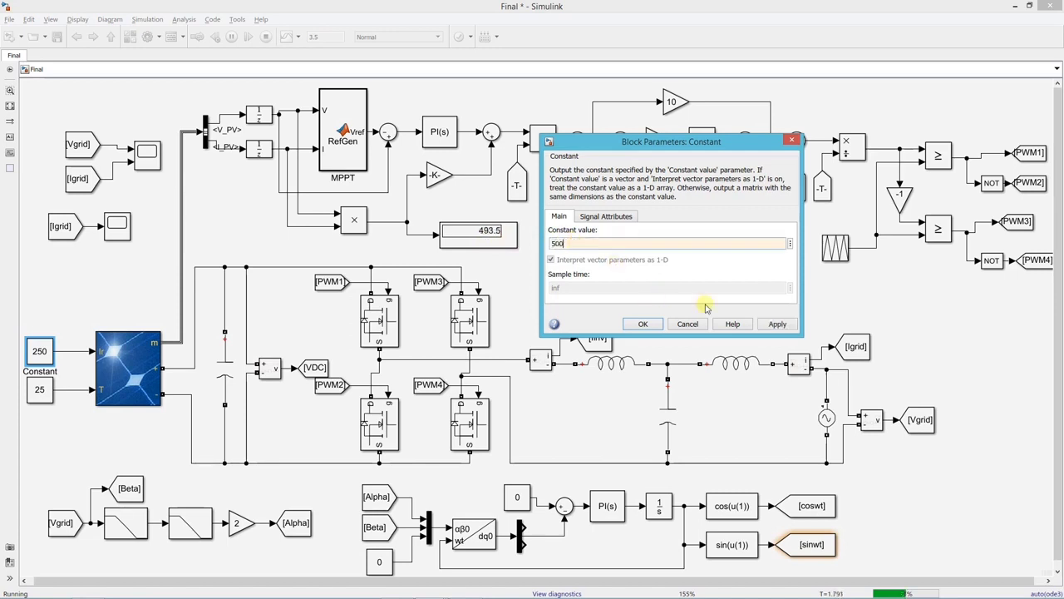
left_click(773, 323)
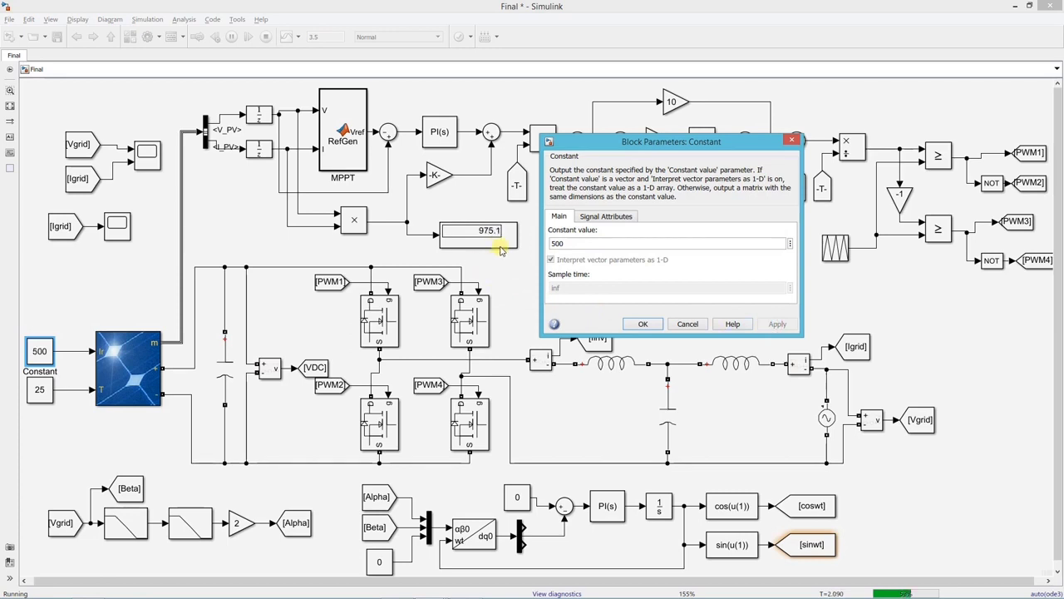
Raise the irradiance constant to 750 and on to 1000 during the run, and close its parameters.
type("750")
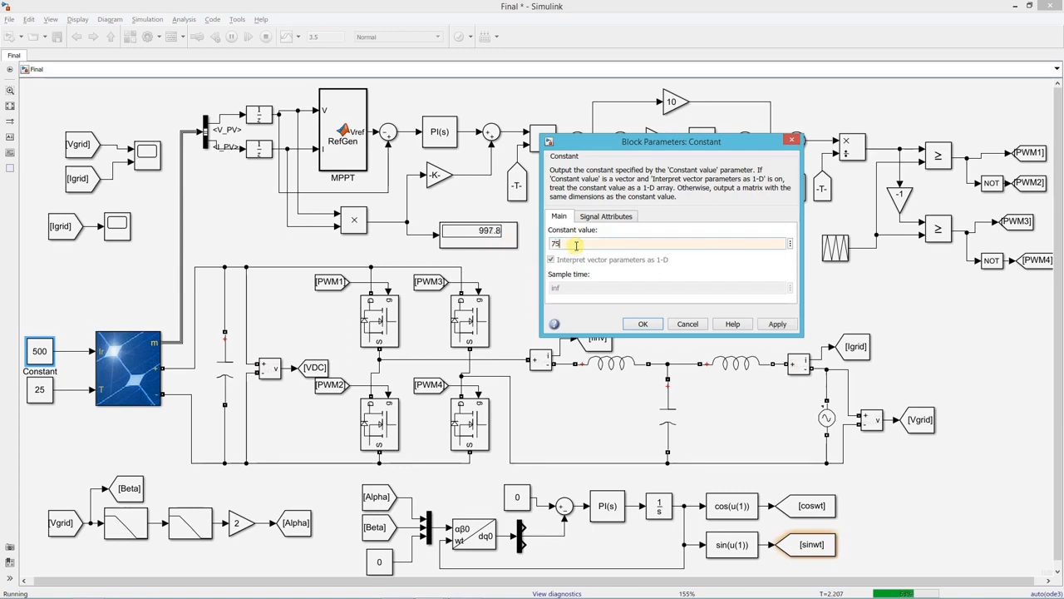
left_click(775, 323)
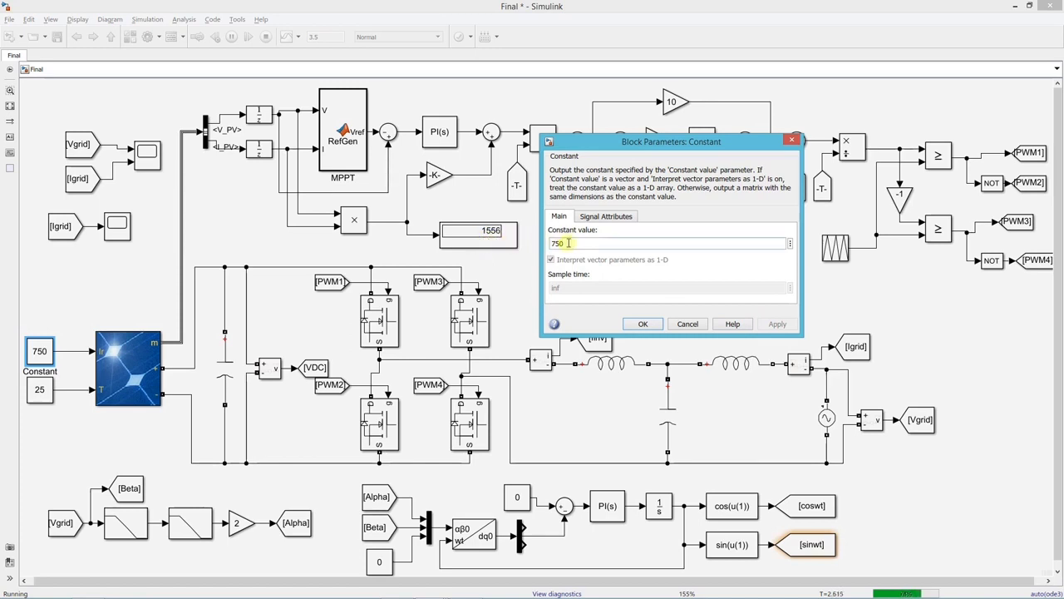
type("1000")
left_click(775, 325)
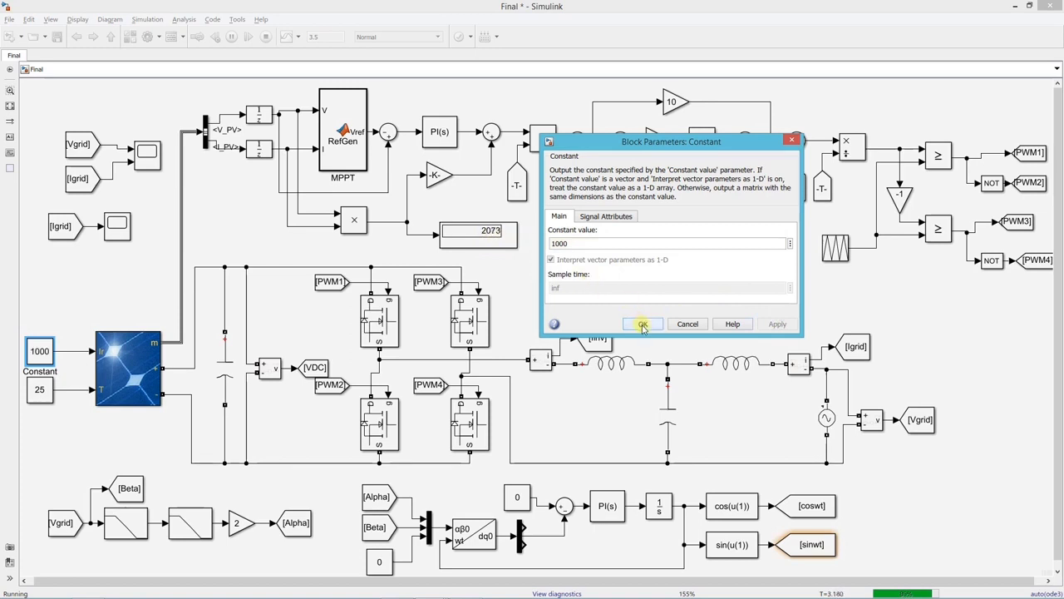
left_click(642, 324)
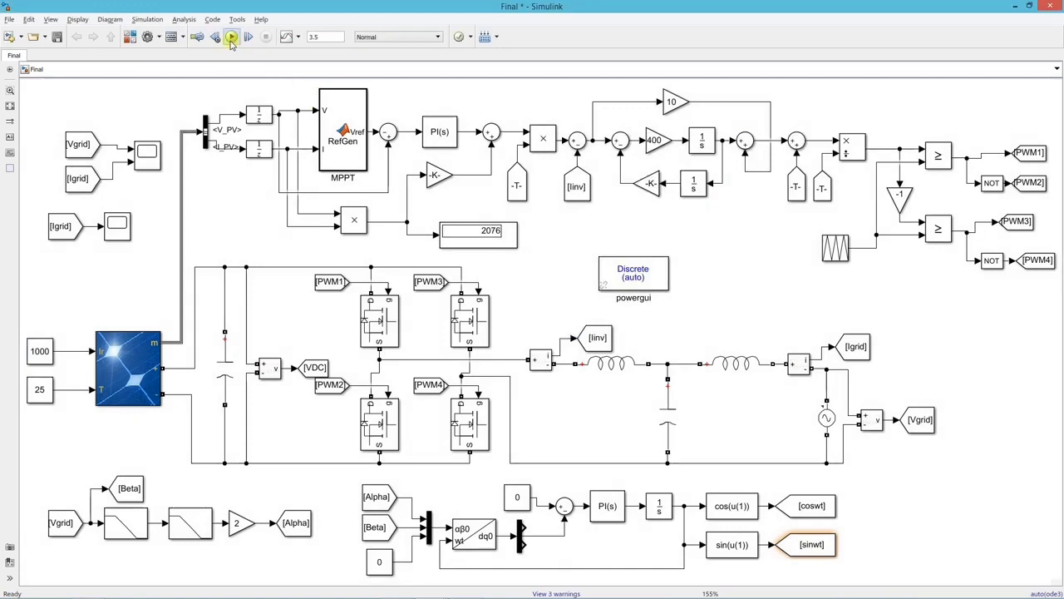
Rerun the simulation and view the Igrid waveform in its Scope, enlarged to full screen.
left_click(231, 37)
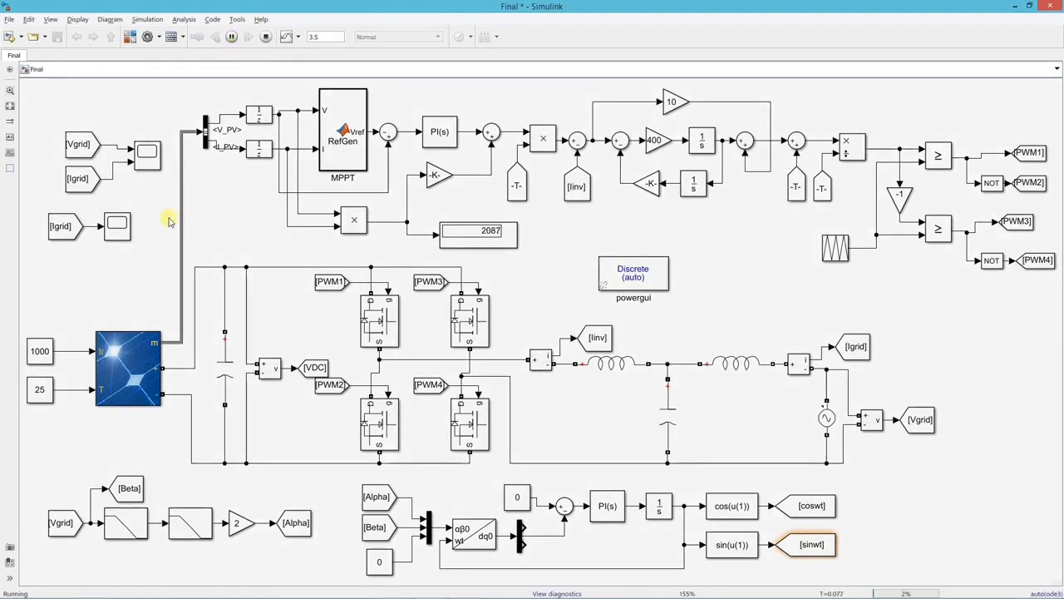
double_click(115, 231)
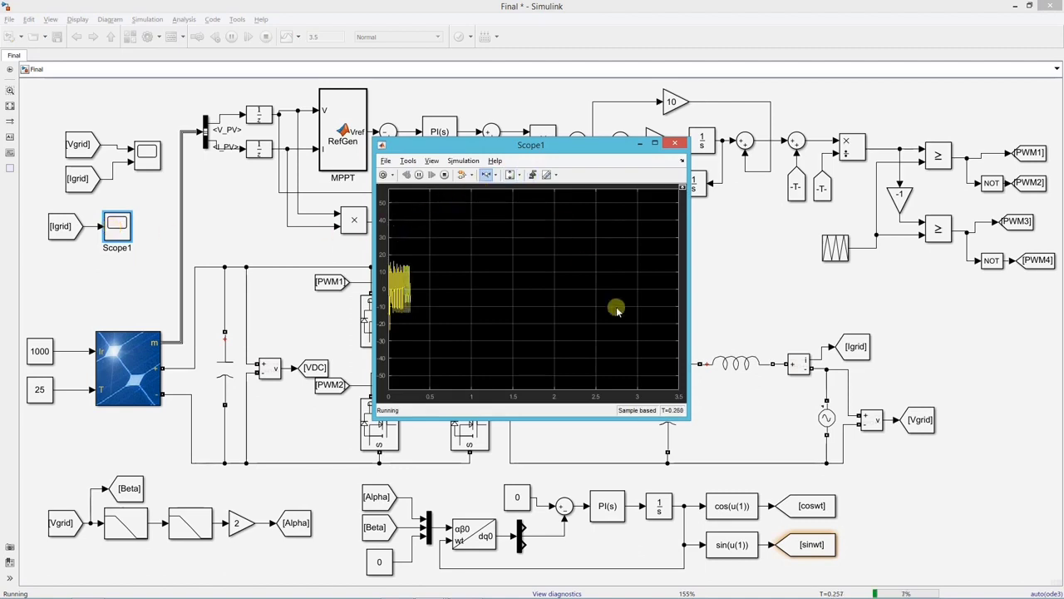
left_click(654, 143)
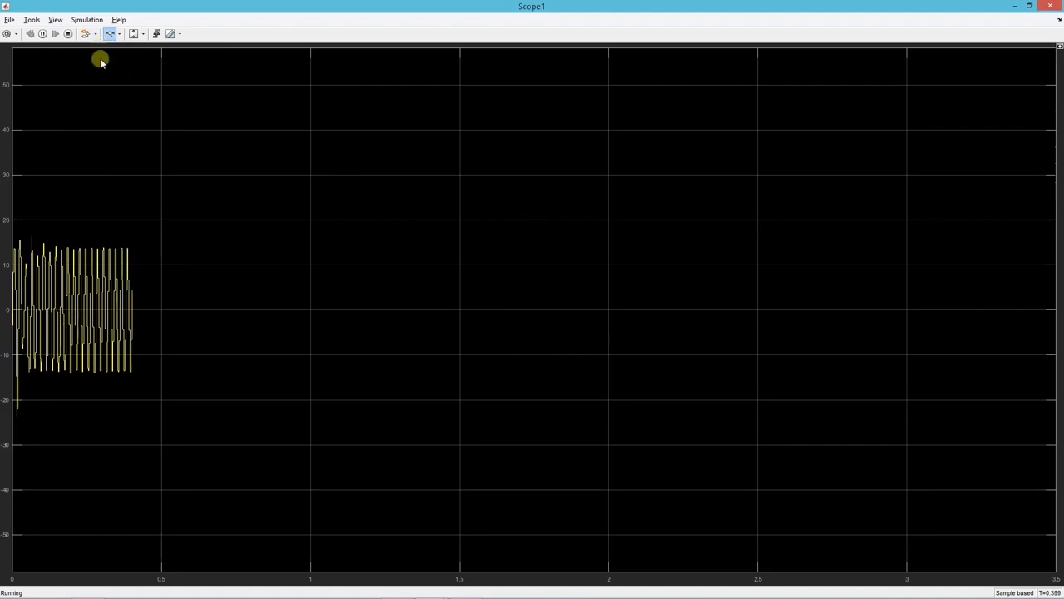
Zoom in on the Igrid waveform from about 0.17 to 0.75 s, close its Scope and stop the simulation.
left_click_drag(62, 179, 235, 188)
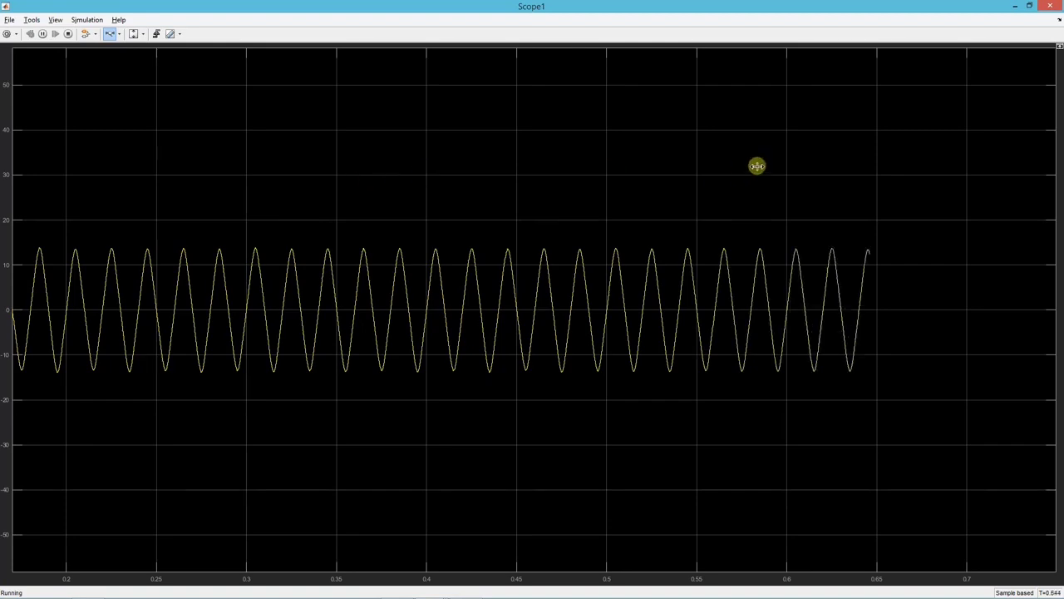
left_click(1050, 6)
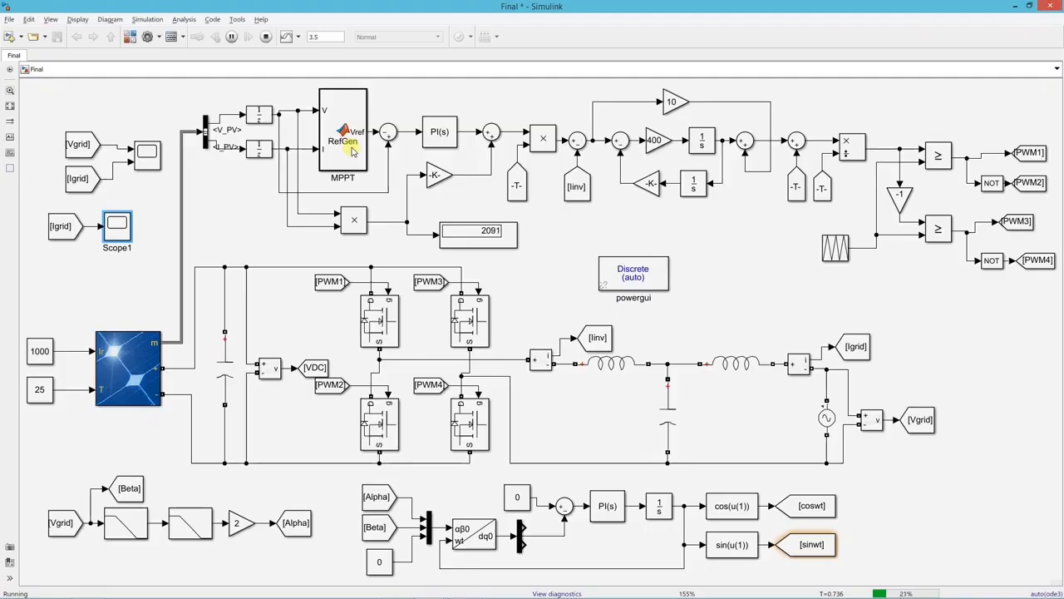
left_click(266, 36)
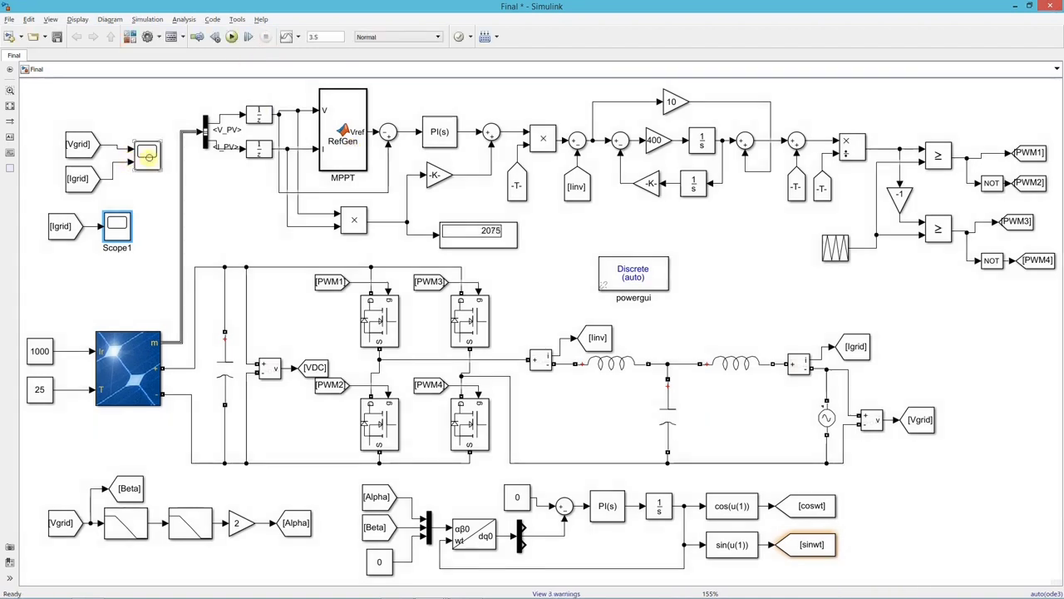
View Vgrid and Igrid in their shared Scope, zoomed to several cycles between about 0.7 and 0.87 s, and close it.
double_click(147, 152)
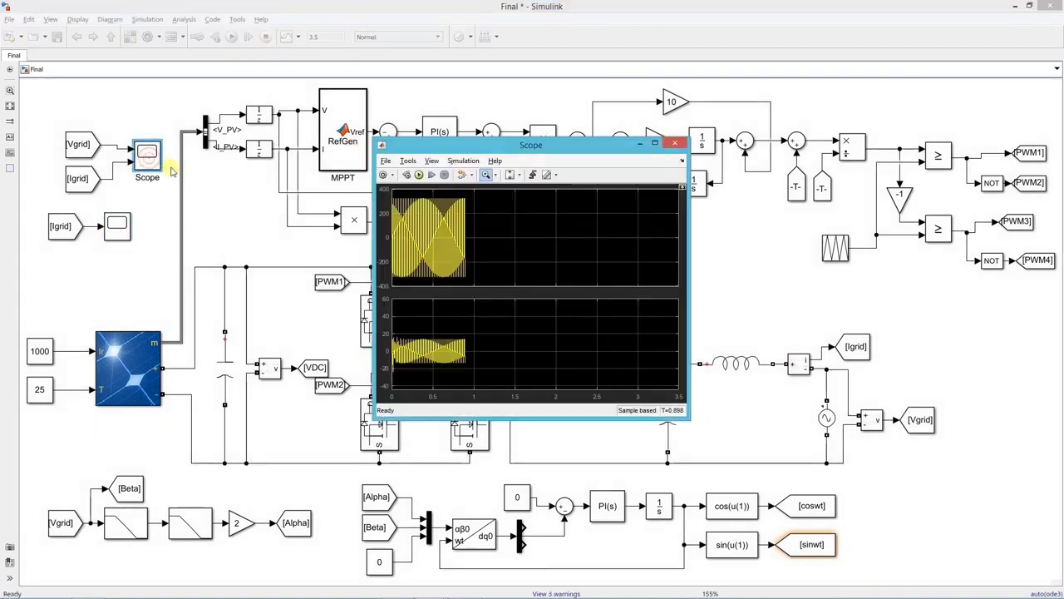
left_click(655, 143)
left_click_drag(185, 64, 732, 74)
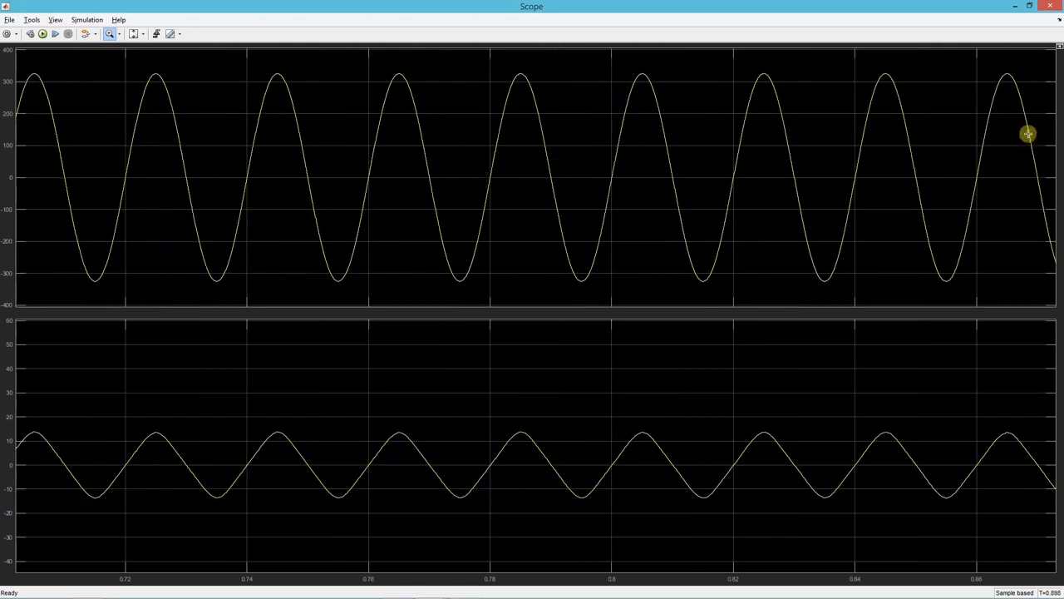
left_click(1048, 7)
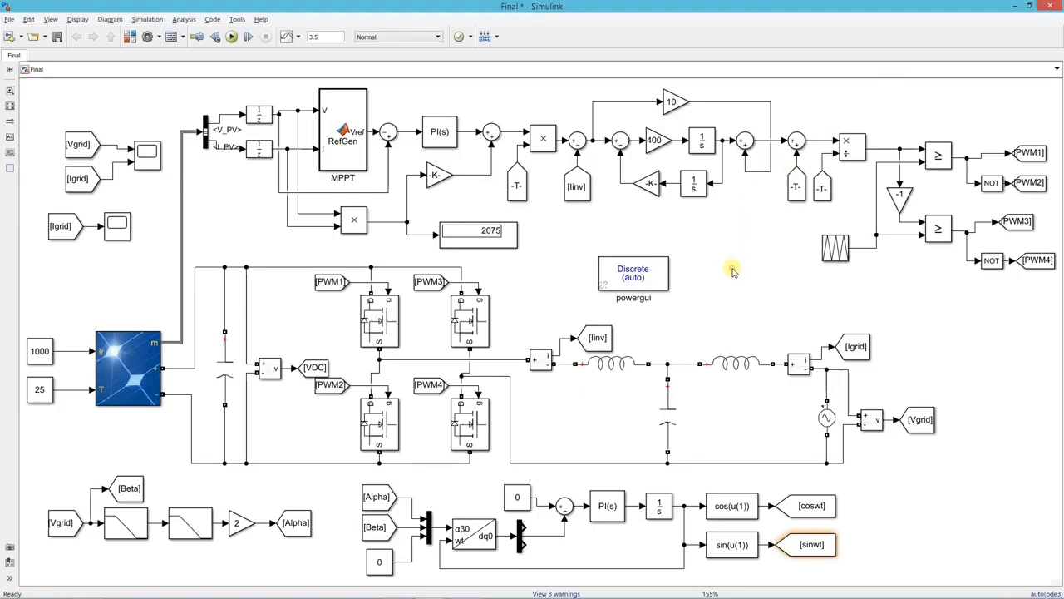
Add a Repeating Sequence Interpolated block in the free space above the PV array.
double_click(67, 285)
type("re")
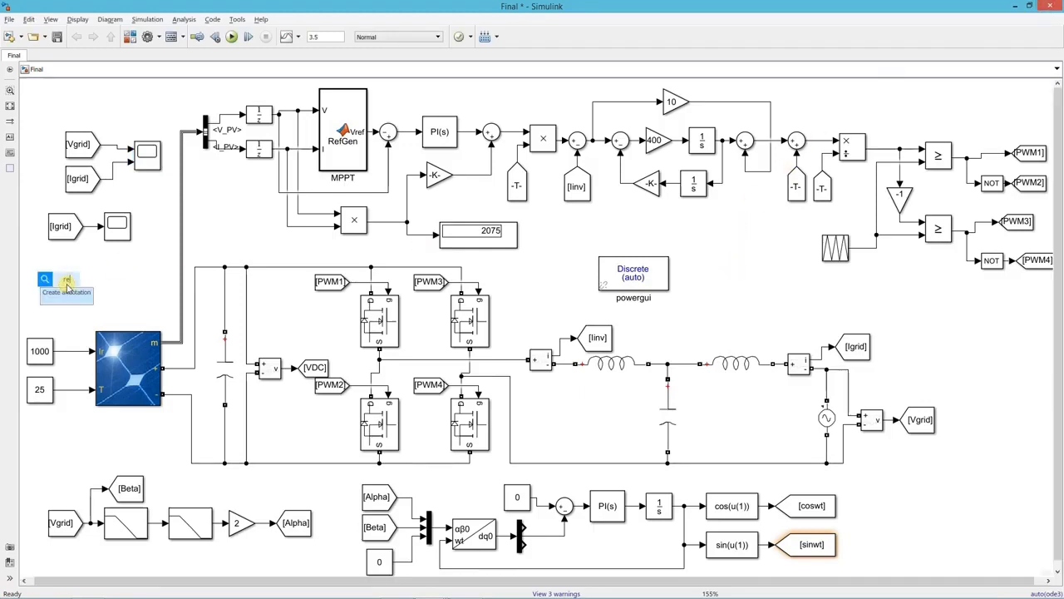
type("peating sequen")
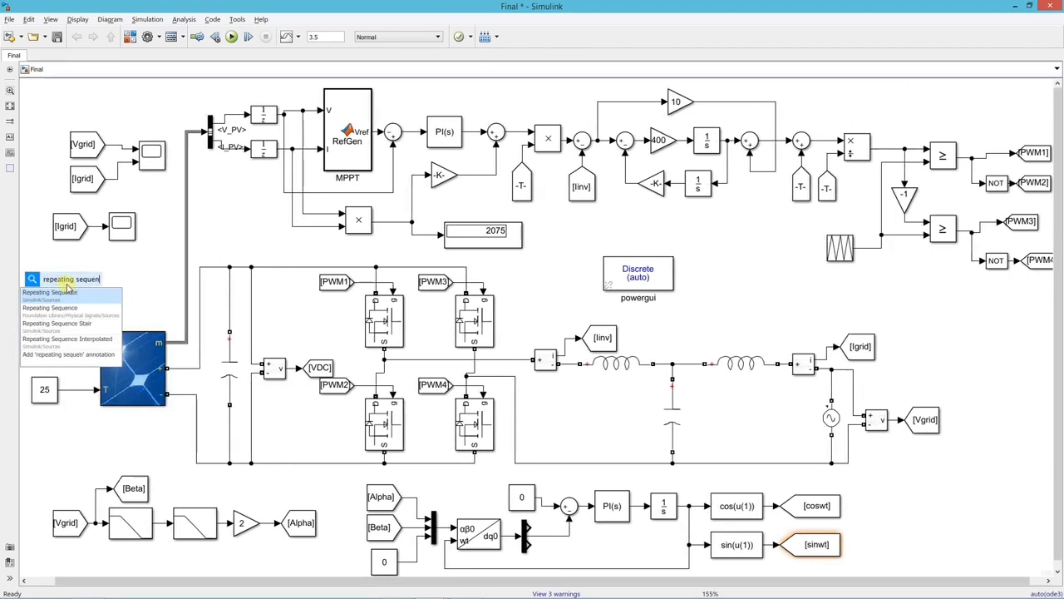
left_click(66, 338)
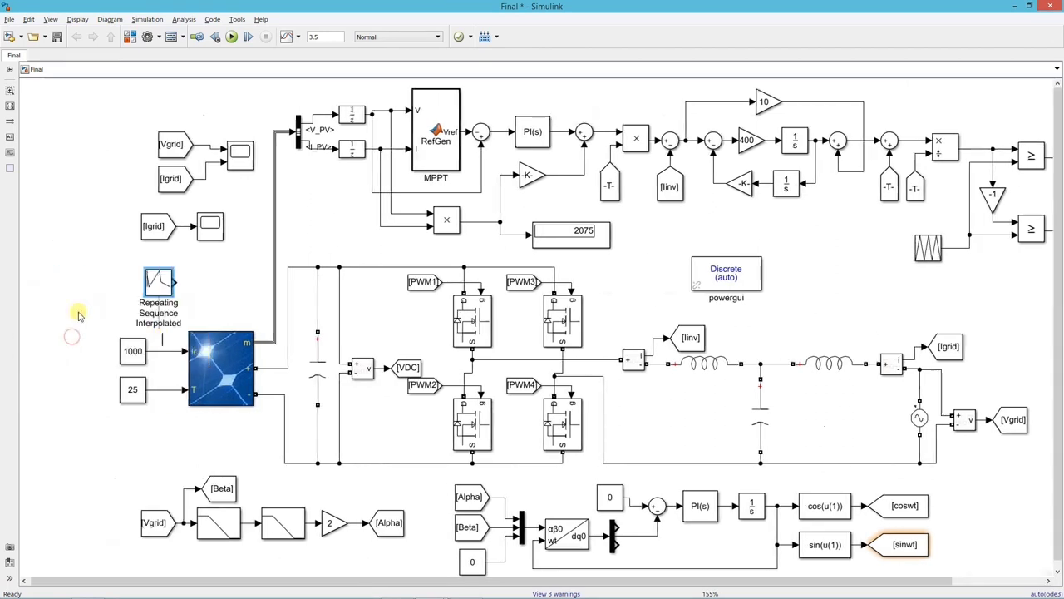
left_click(10, 106)
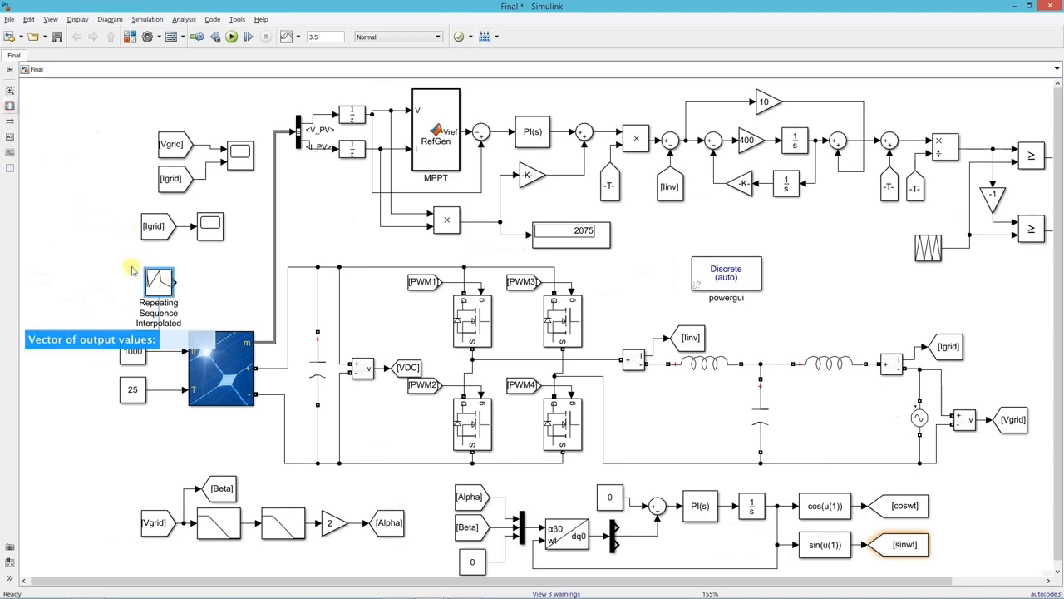
double_click(151, 286)
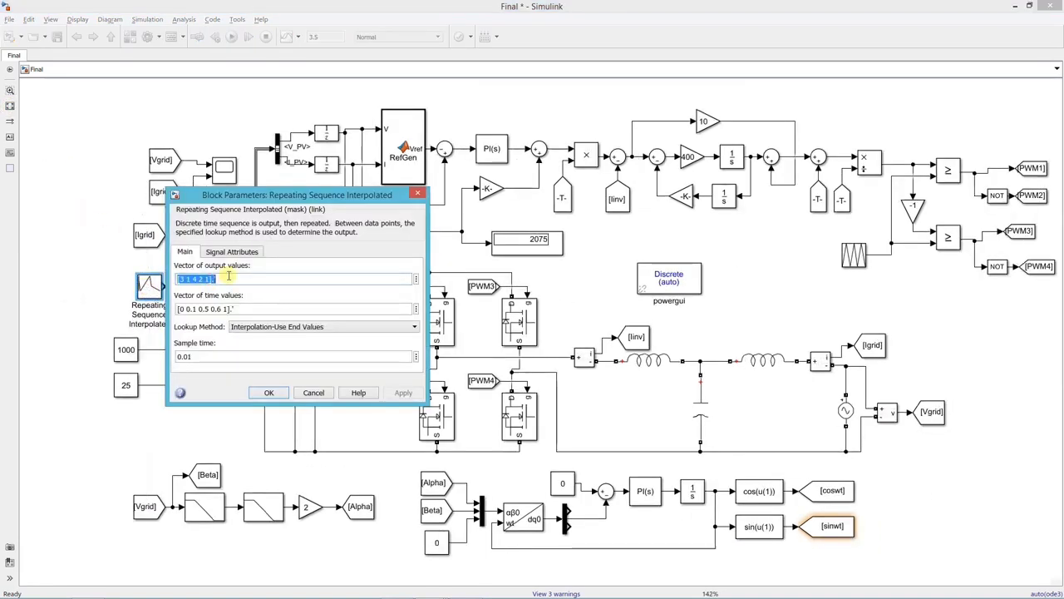
left_click(227, 278)
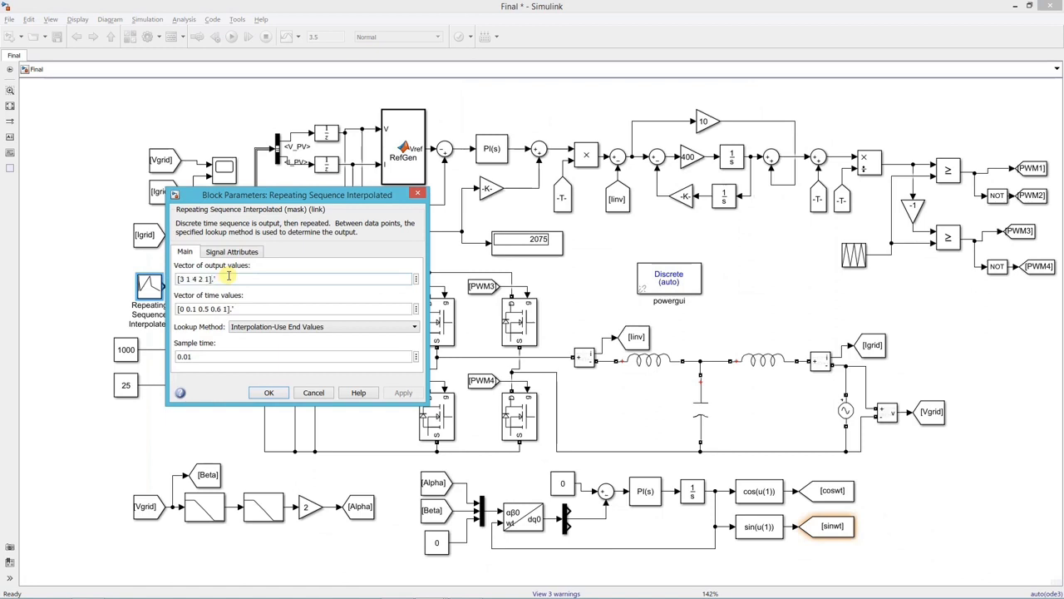
key("BackSpace")
key("BackSpace")
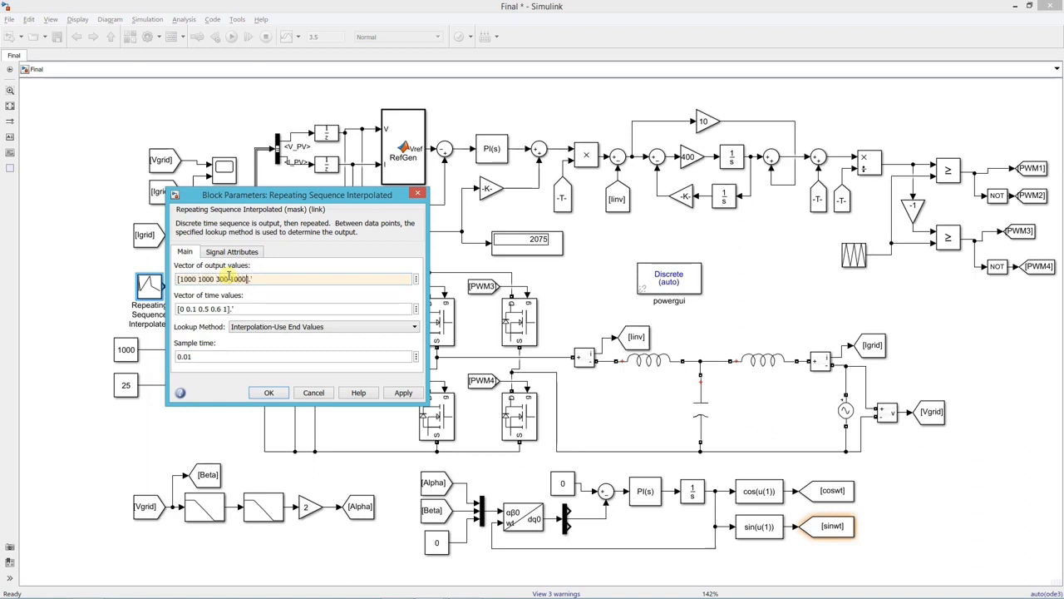
left_click(236, 309)
left_click(235, 308)
left_click_drag(228, 308, 200, 309)
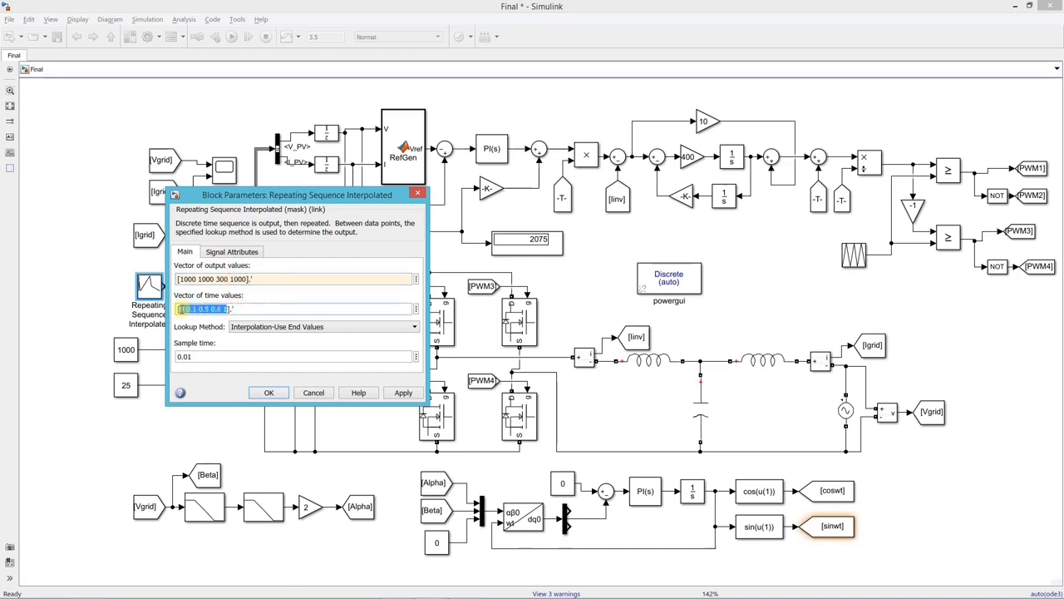
key("BackSpace")
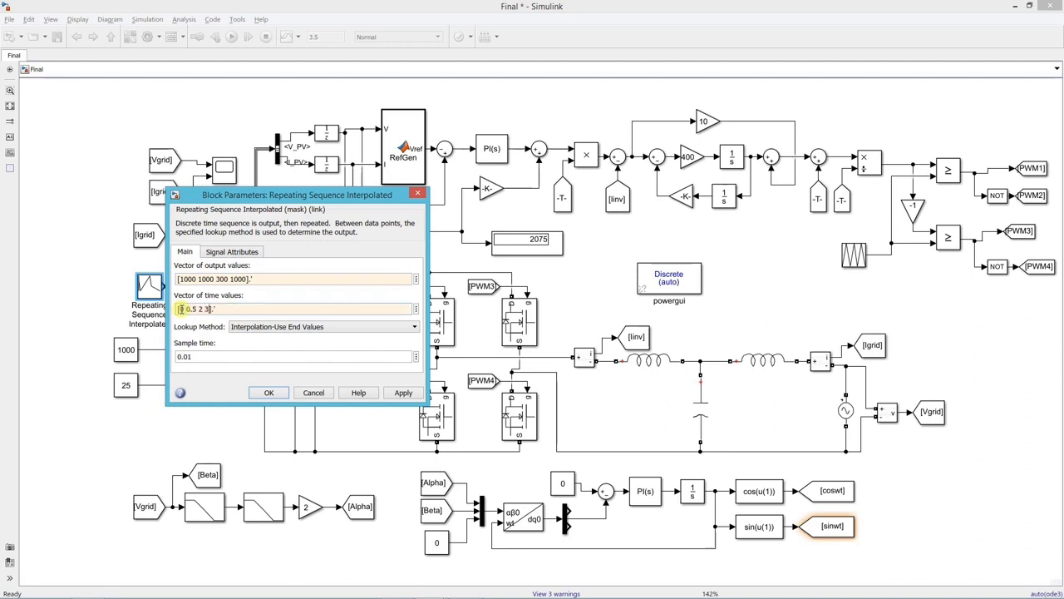
left_click(264, 394)
Connect a copy of the Igrid Scope to the repeating sequence block's output and run the simulation.
left_click(204, 236)
left_click_drag(208, 237, 185, 289)
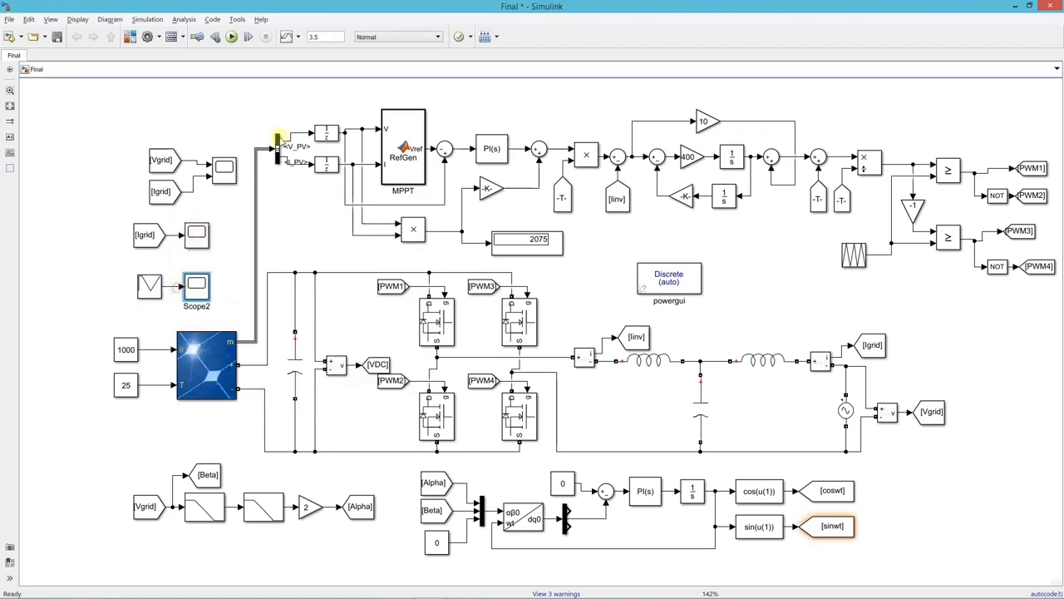
left_click(232, 37)
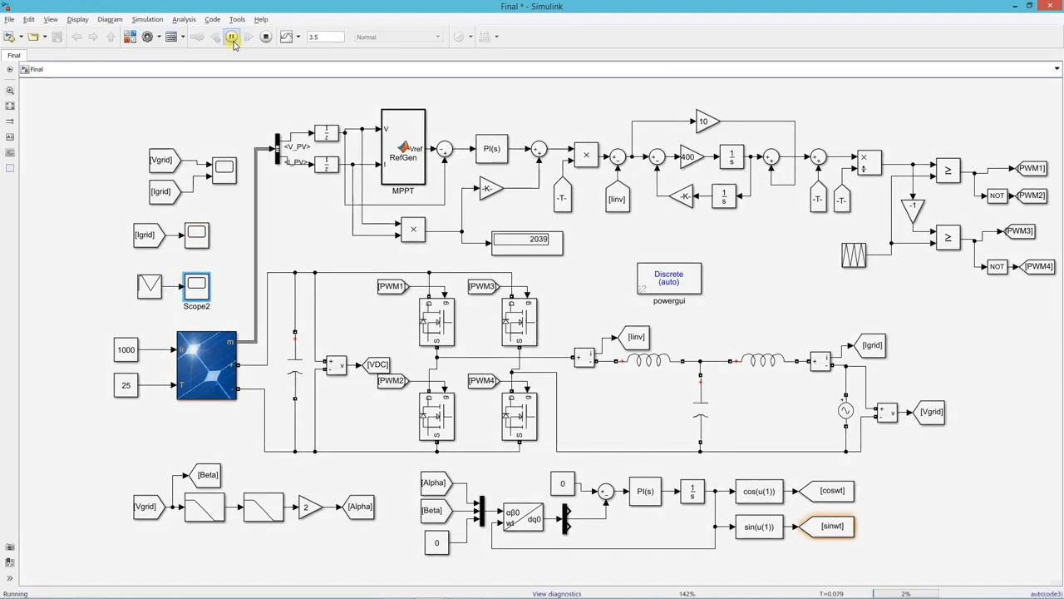
Examine the repeating sequence's irradiance profile in its Scope during the run, rescaling the axes to fit the growing trace, and close it.
double_click(197, 289)
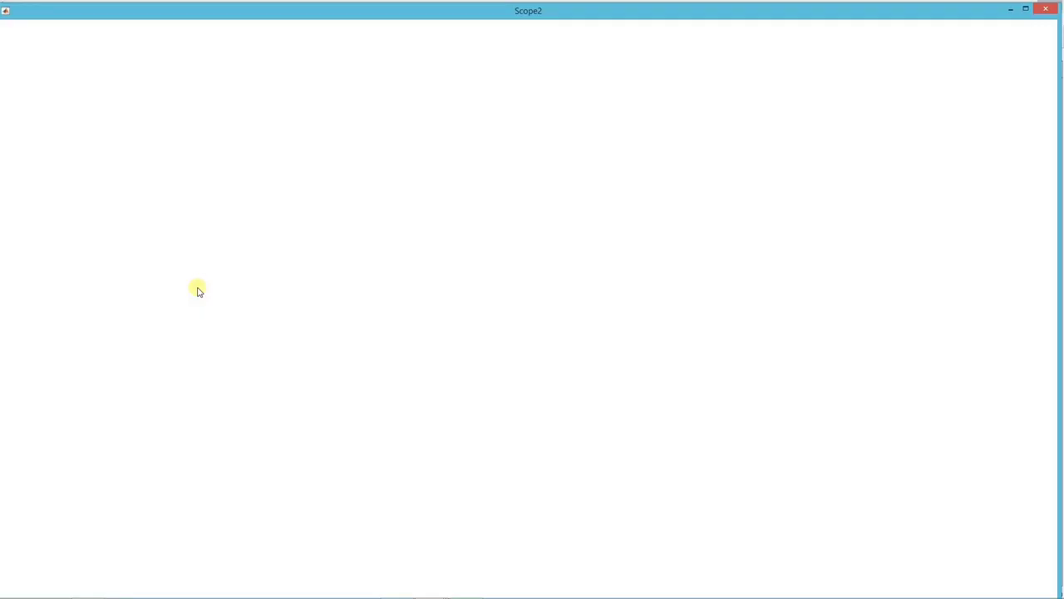
left_click(134, 42)
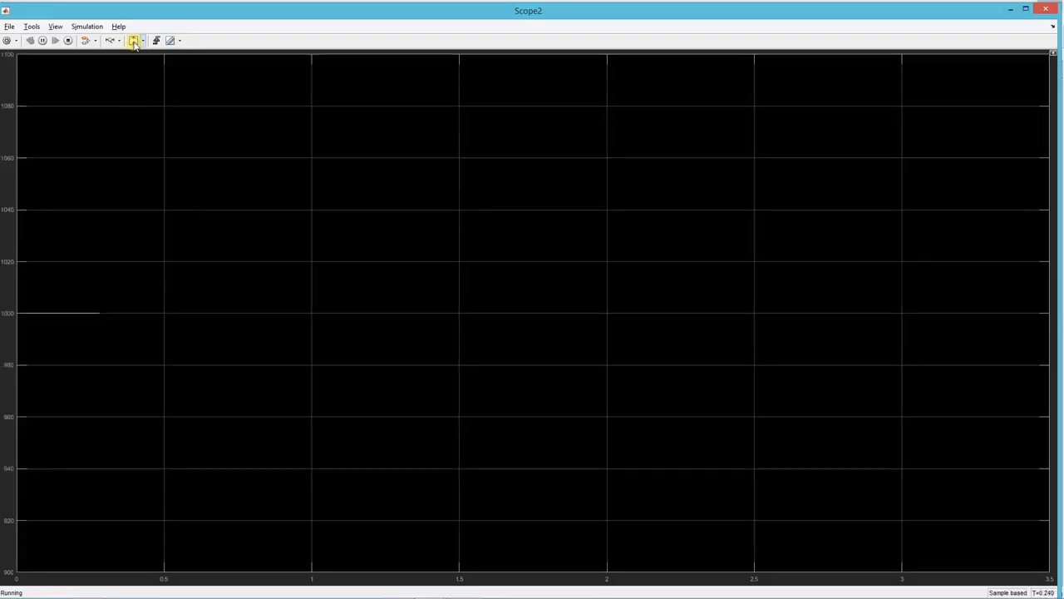
left_click(1026, 8)
left_click_drag(627, 256, 848, 127)
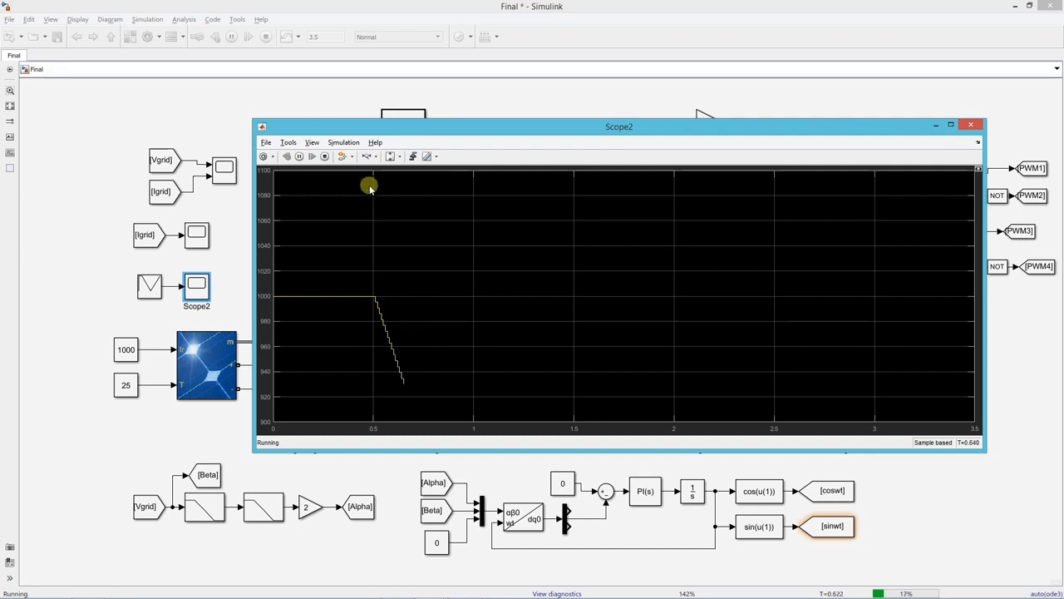
left_click(393, 157)
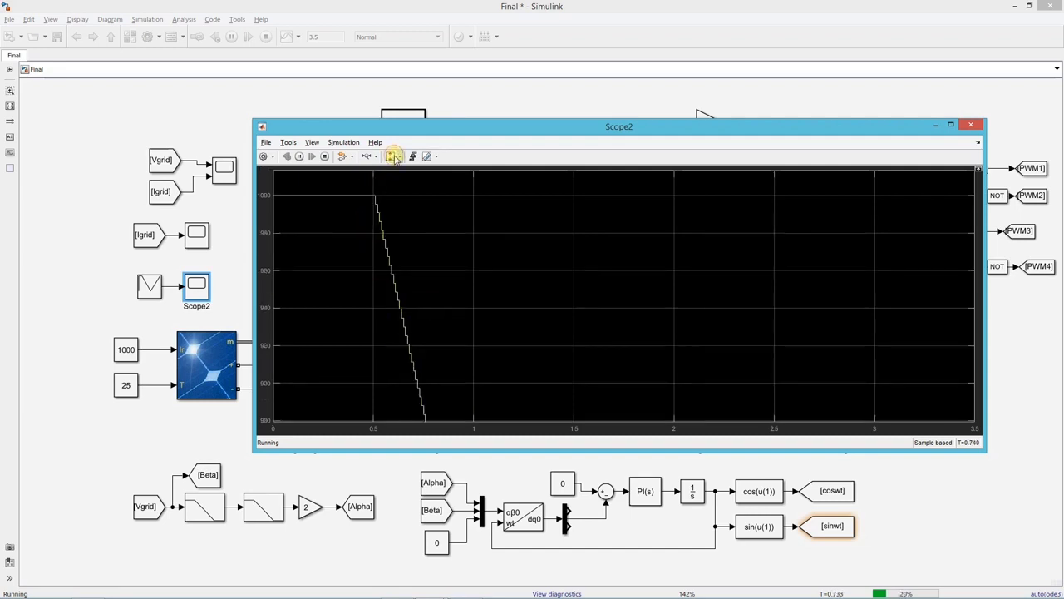
left_click(394, 156)
left_click(393, 156)
left_click(393, 157)
left_click(393, 156)
left_click(393, 156)
left_click(393, 156)
left_click(393, 157)
left_click(393, 157)
left_click(394, 156)
left_click(393, 156)
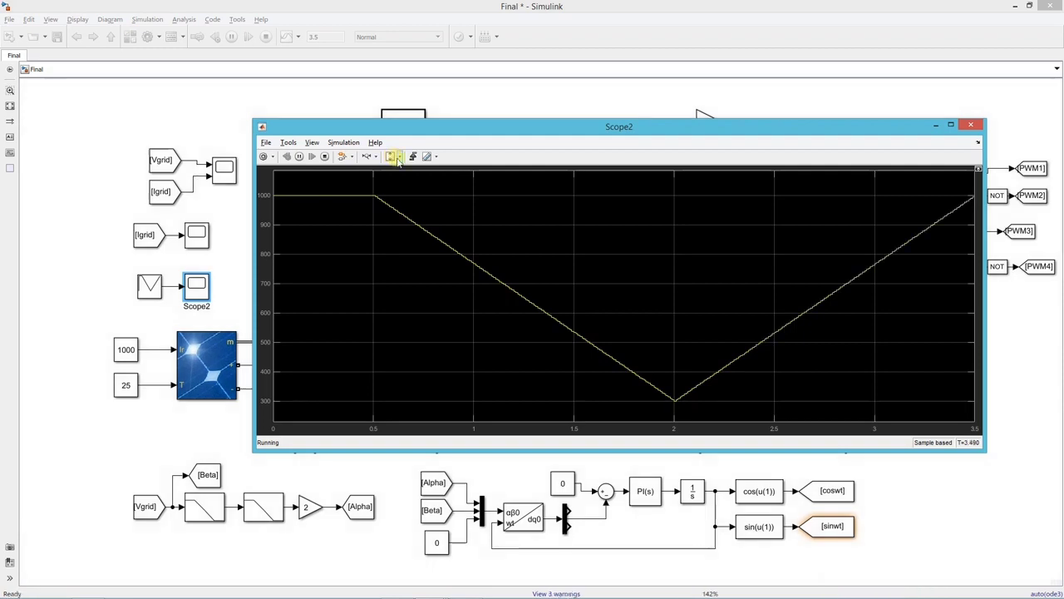
left_click(968, 126)
Replace the PV array's 1000 irradiance constant with the Repeating Sequence Interpolated block, and delete the Scope attached to that block.
left_click(123, 351)
key("Delete")
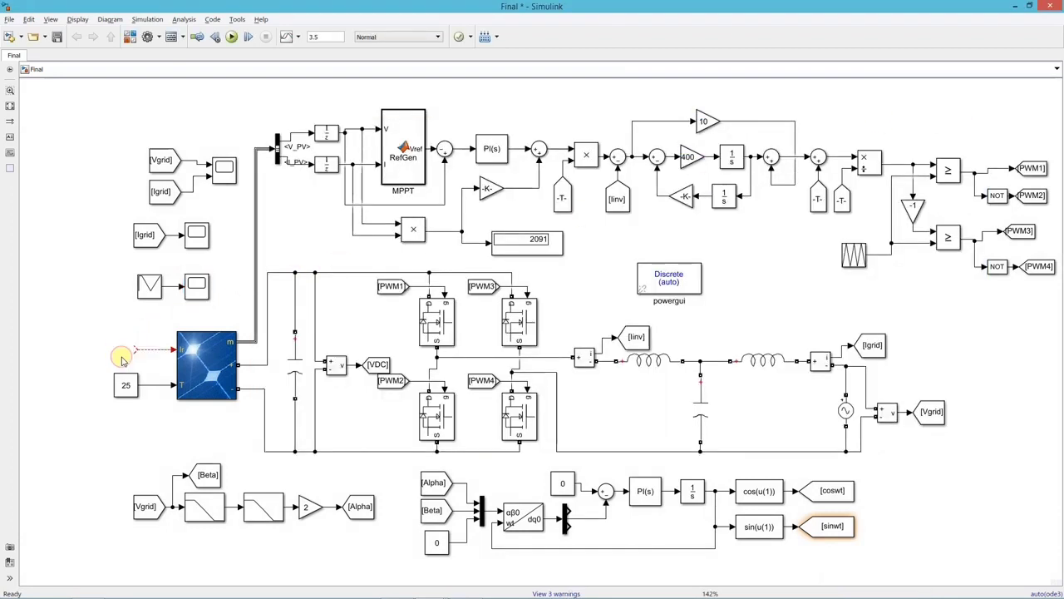
left_click(196, 287)
key("Delete")
left_click_drag(155, 286, 122, 349)
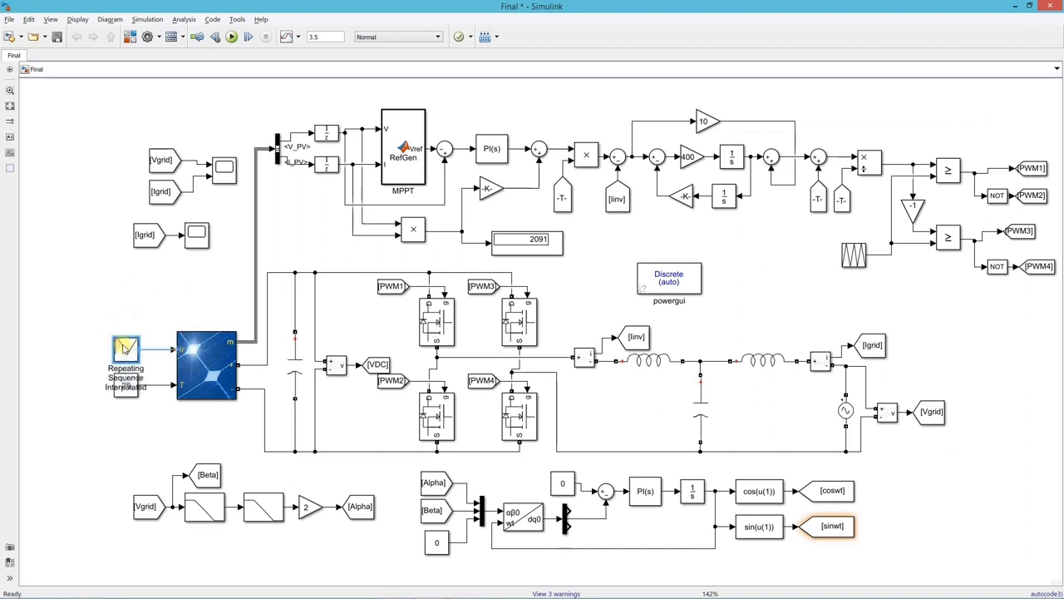
left_click(10, 105)
left_click(271, 241)
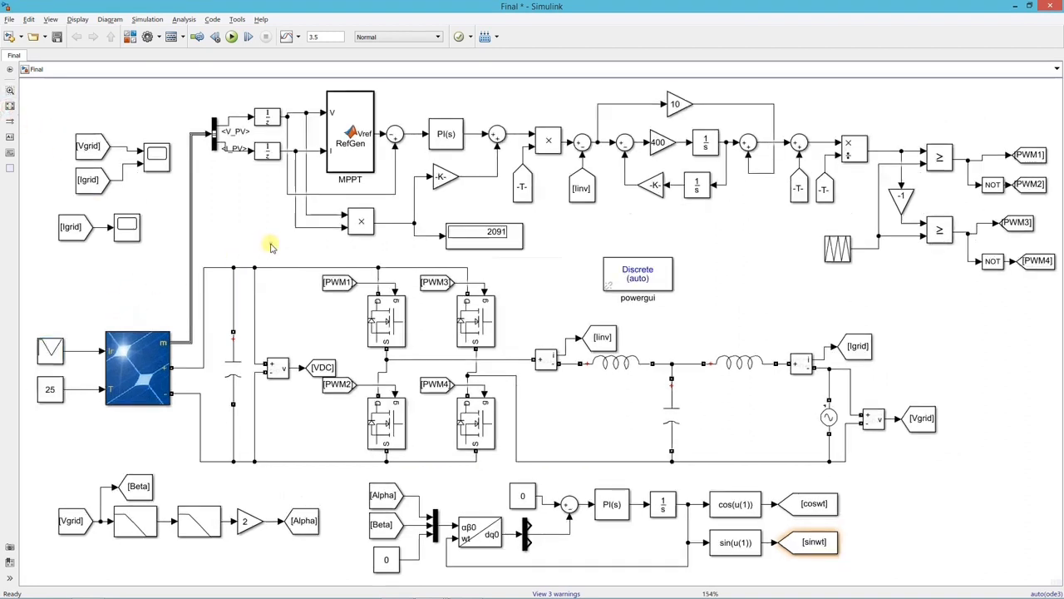
Run the simulation and examine Igrid in its Scope, scaled to fit and zoomed to about 0.35–0.71 s.
left_click(232, 36)
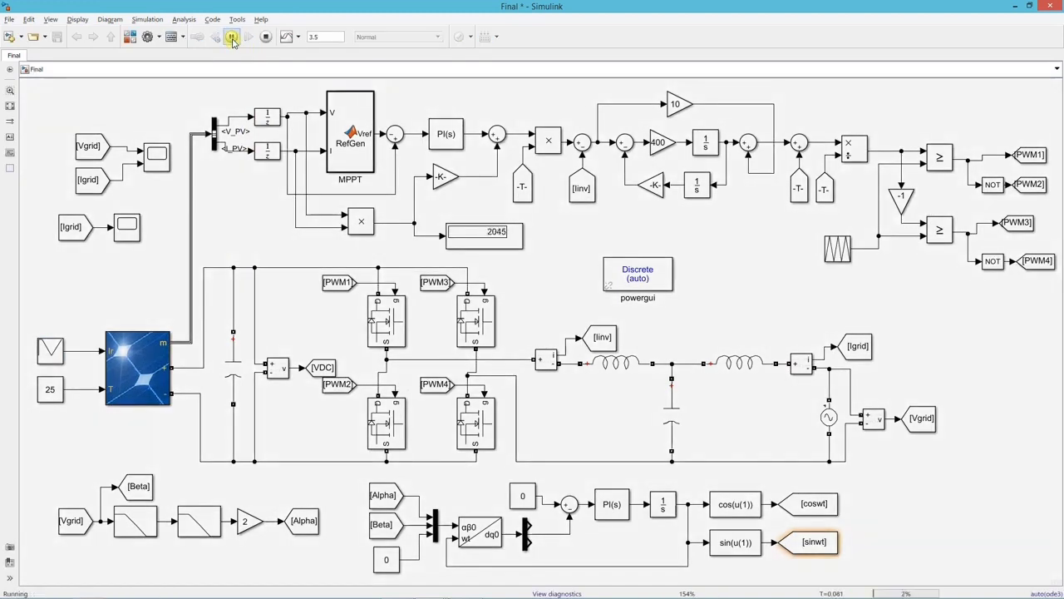
double_click(129, 228)
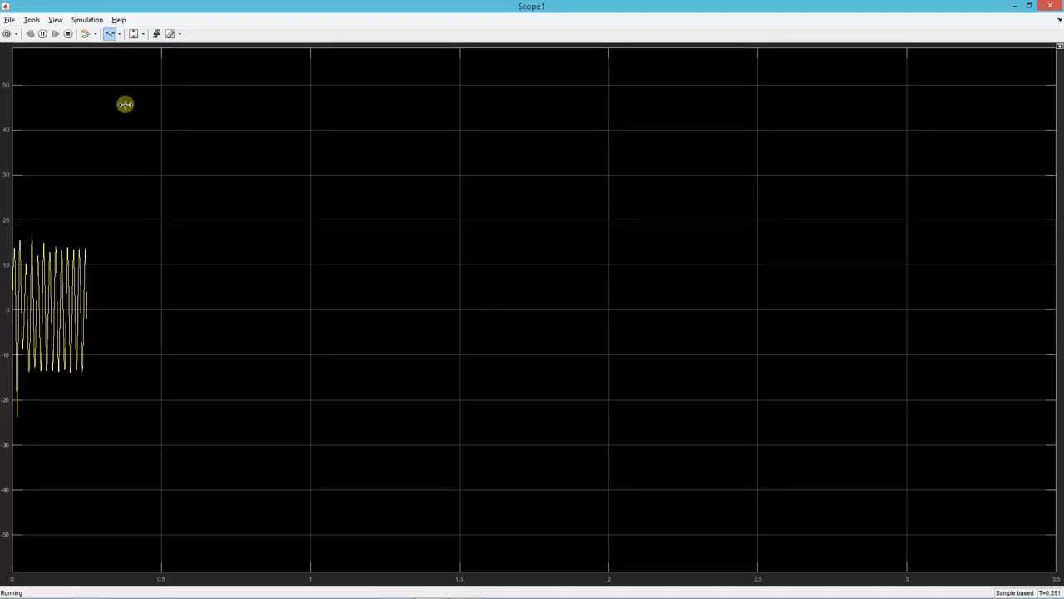
left_click(134, 34)
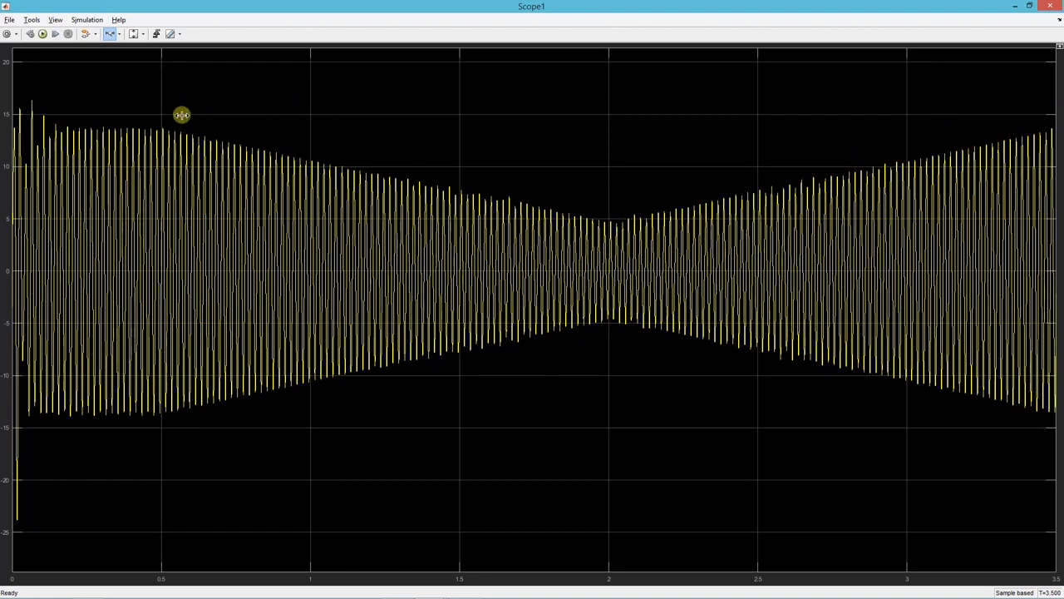
left_click_drag(117, 113, 224, 114)
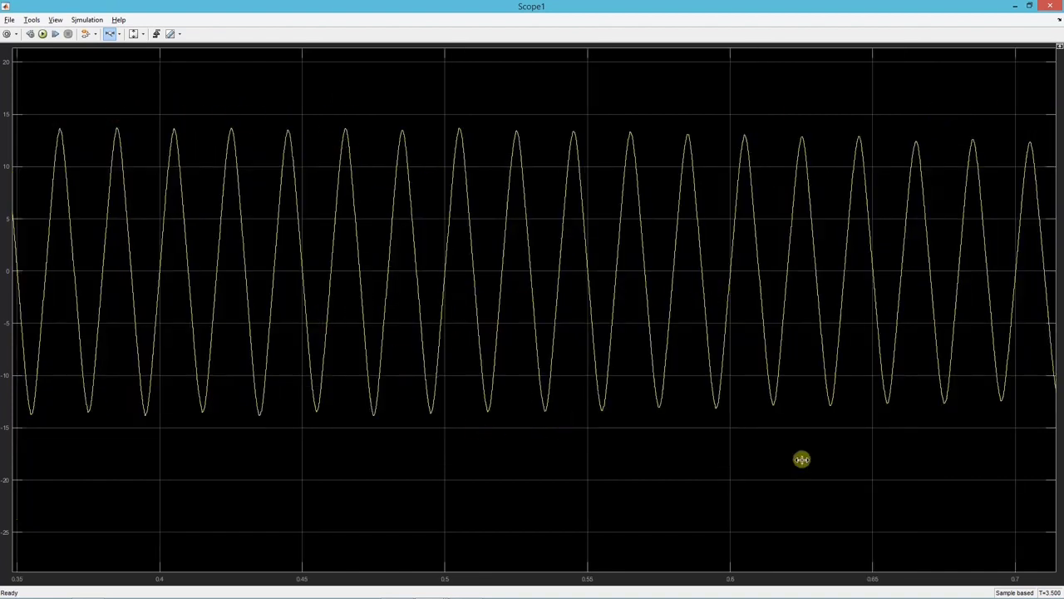
left_click(1058, 5)
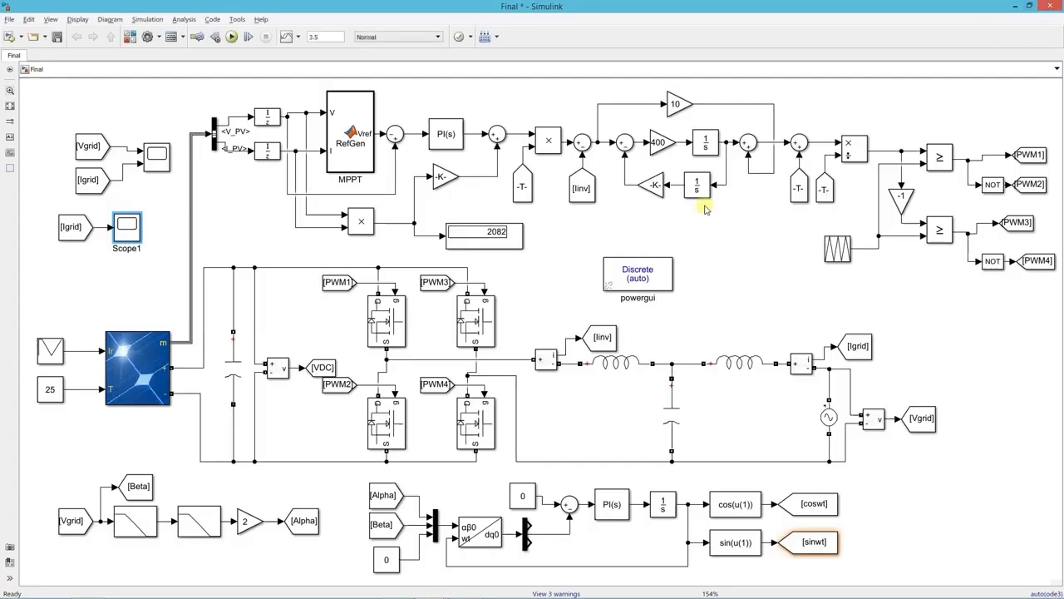
left_click(558, 294)
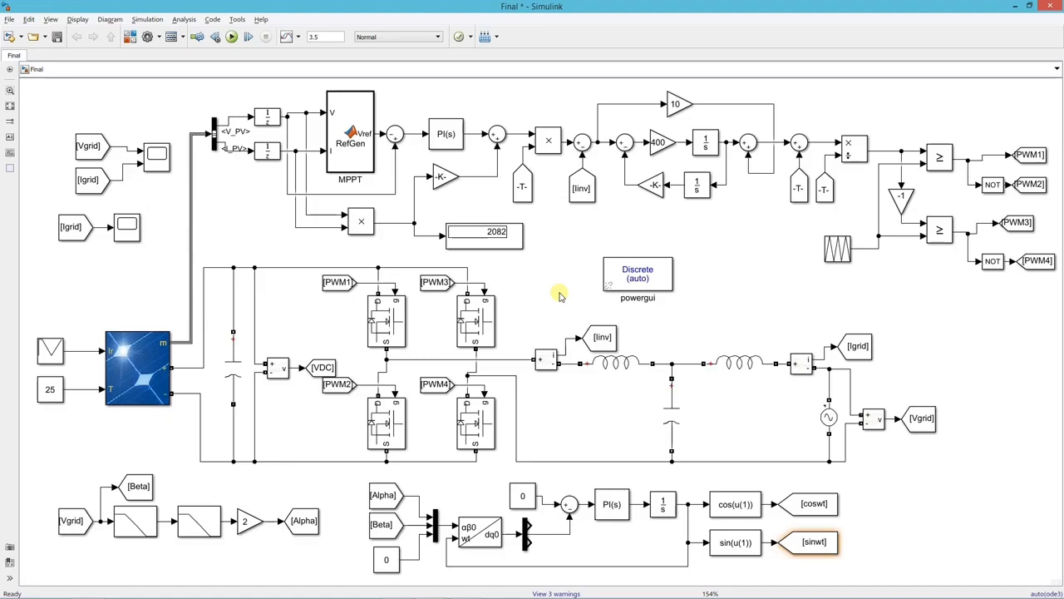